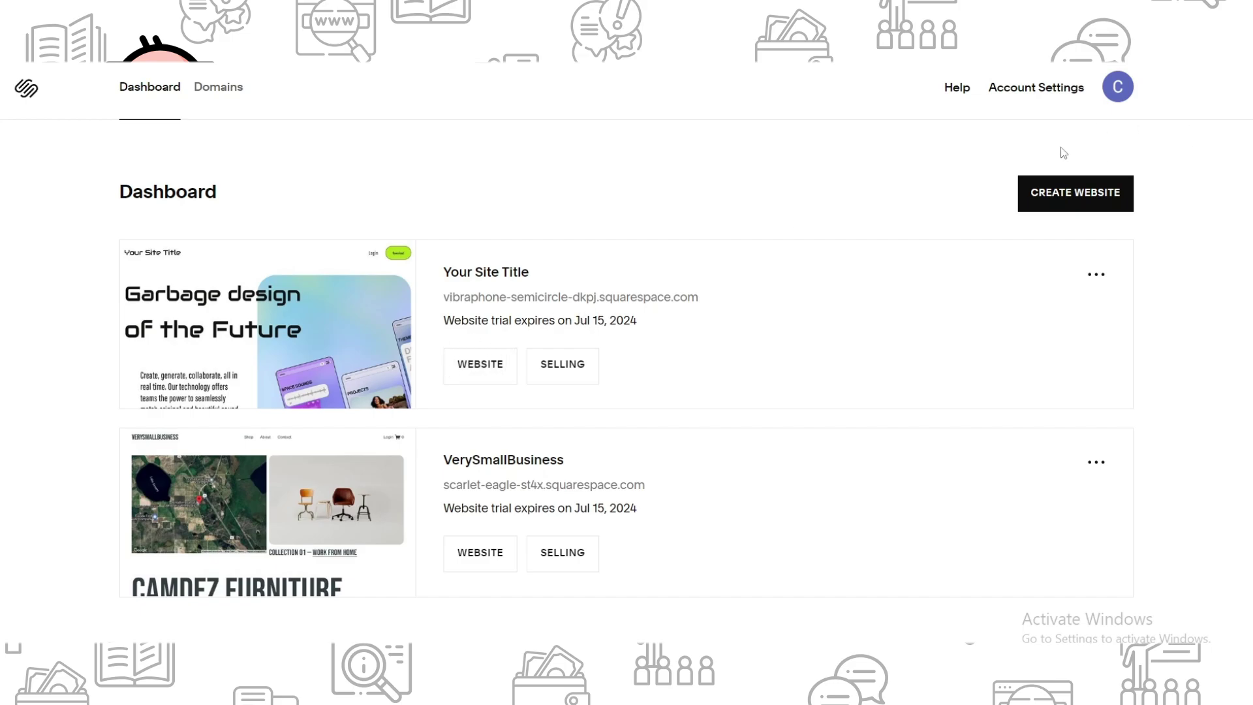
Start creating a new website from the account dashboard.
click(1125, 98)
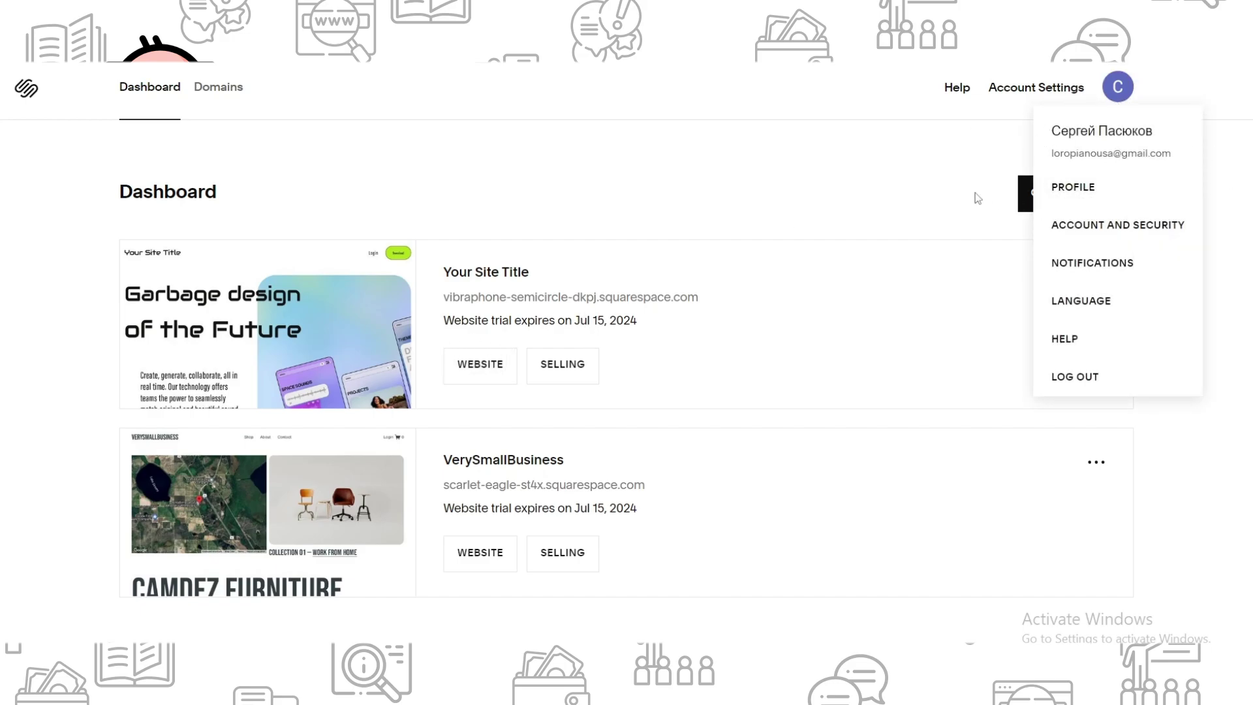
click(790, 177)
mouse_move(267, 512)
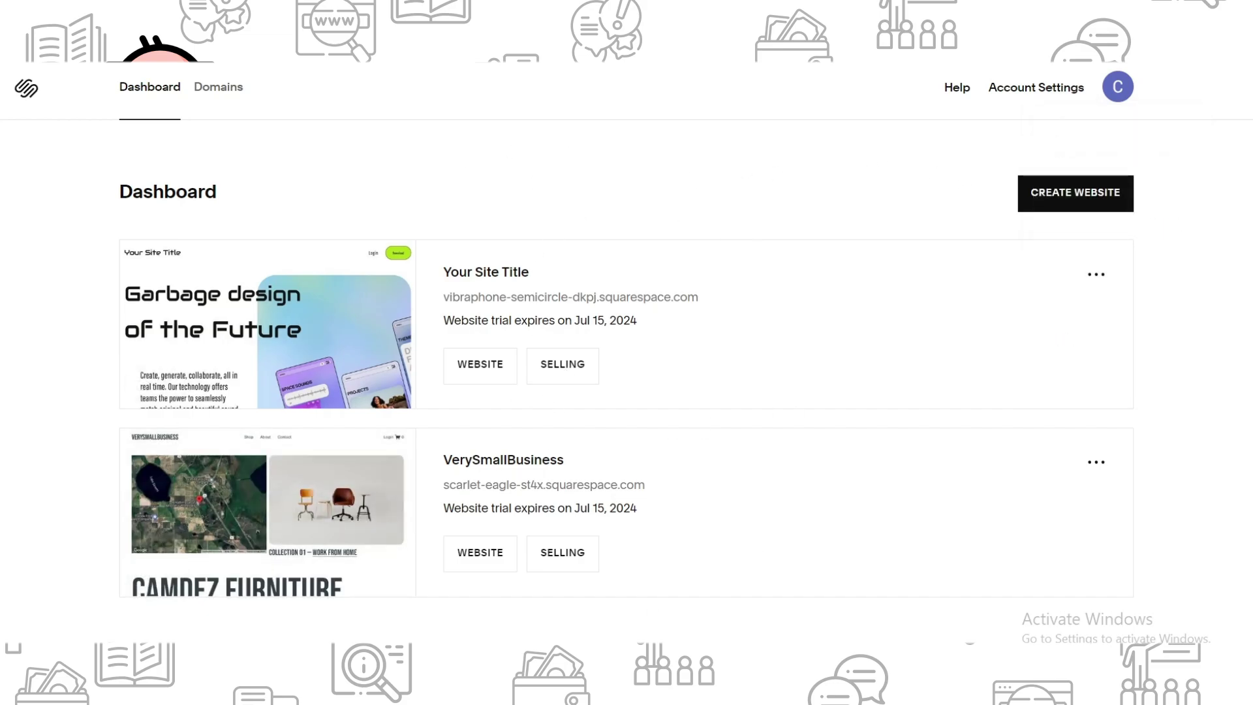
click(1074, 193)
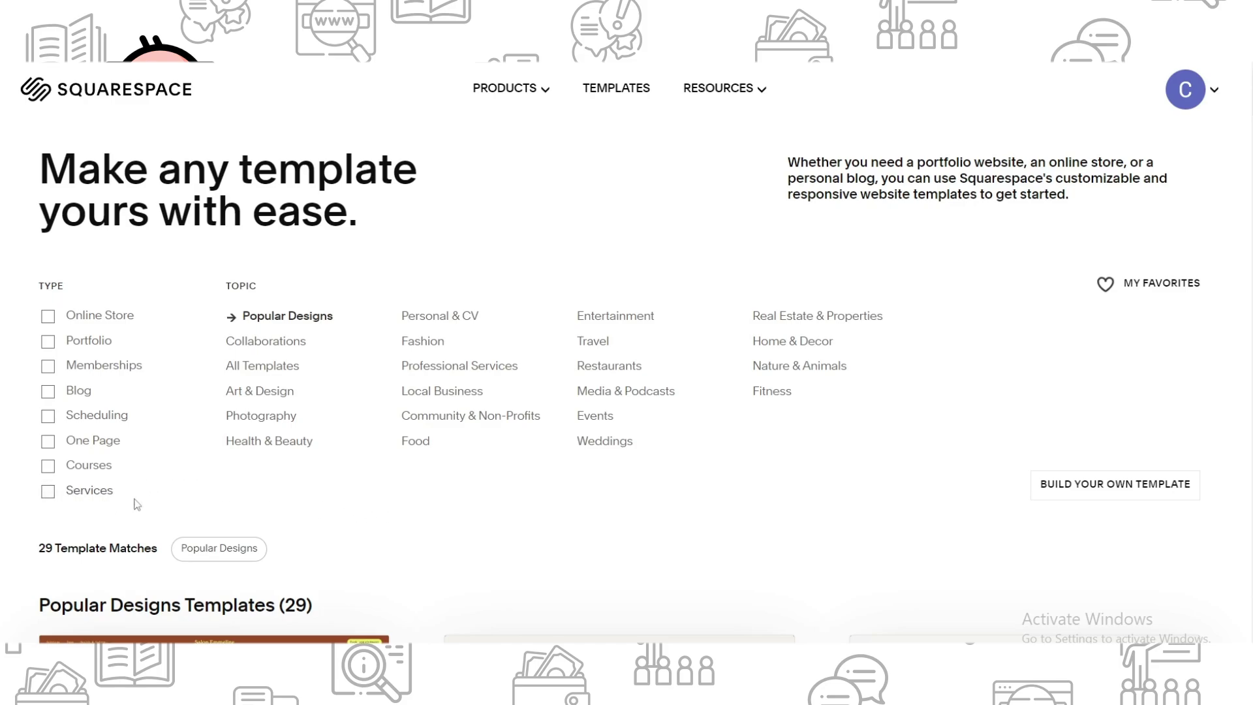
Narrow the template gallery to Fashion designs for service businesses.
click(83, 498)
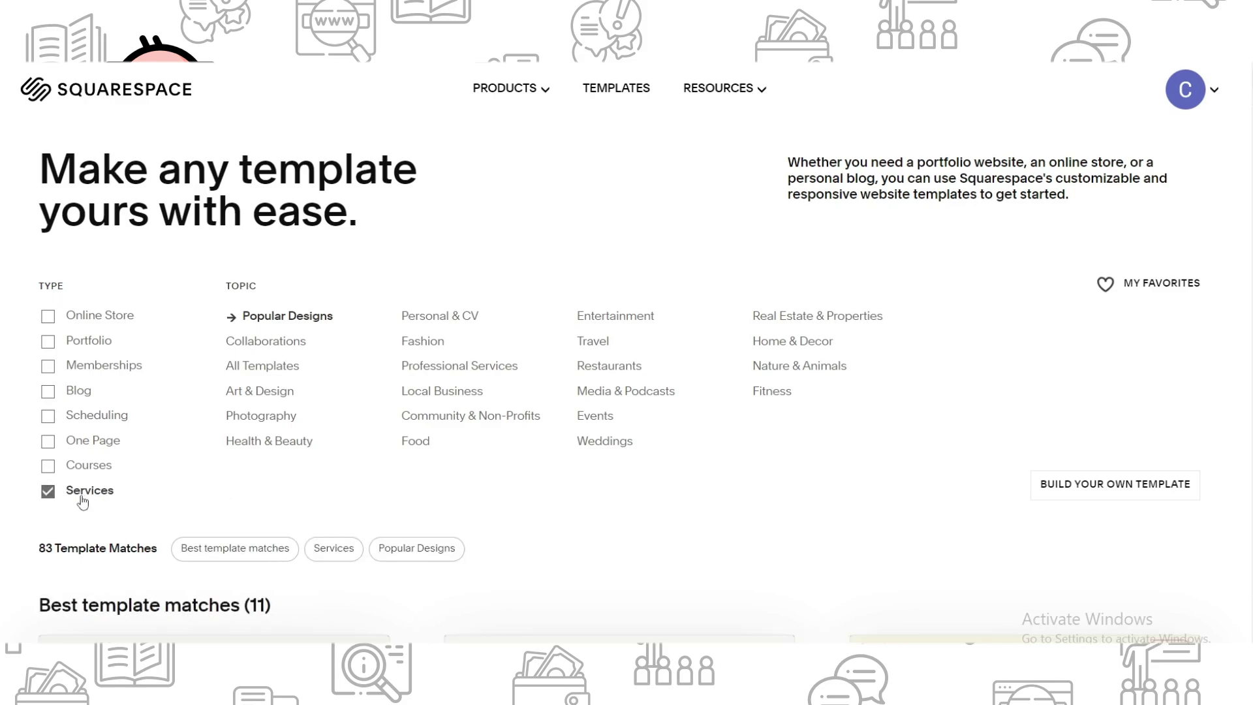
click(427, 343)
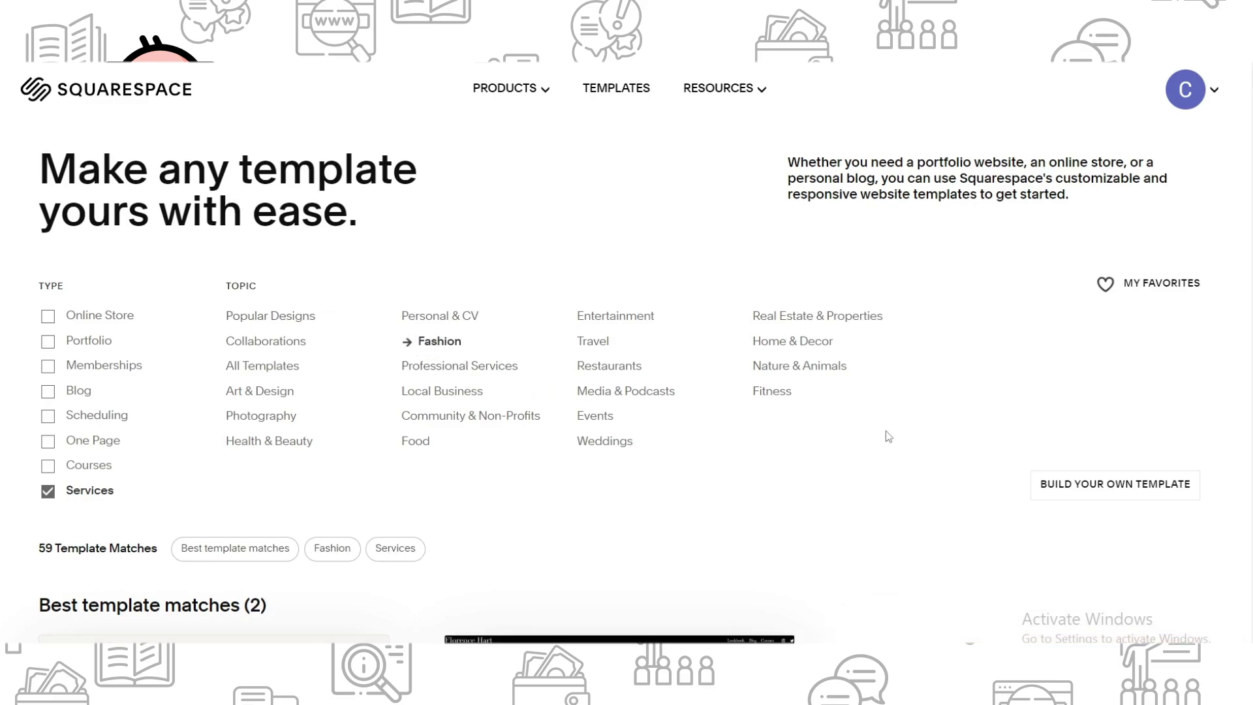
scroll(884, 433, down, 2)
scroll(871, 439, down, 4)
scroll(865, 439, up, 4)
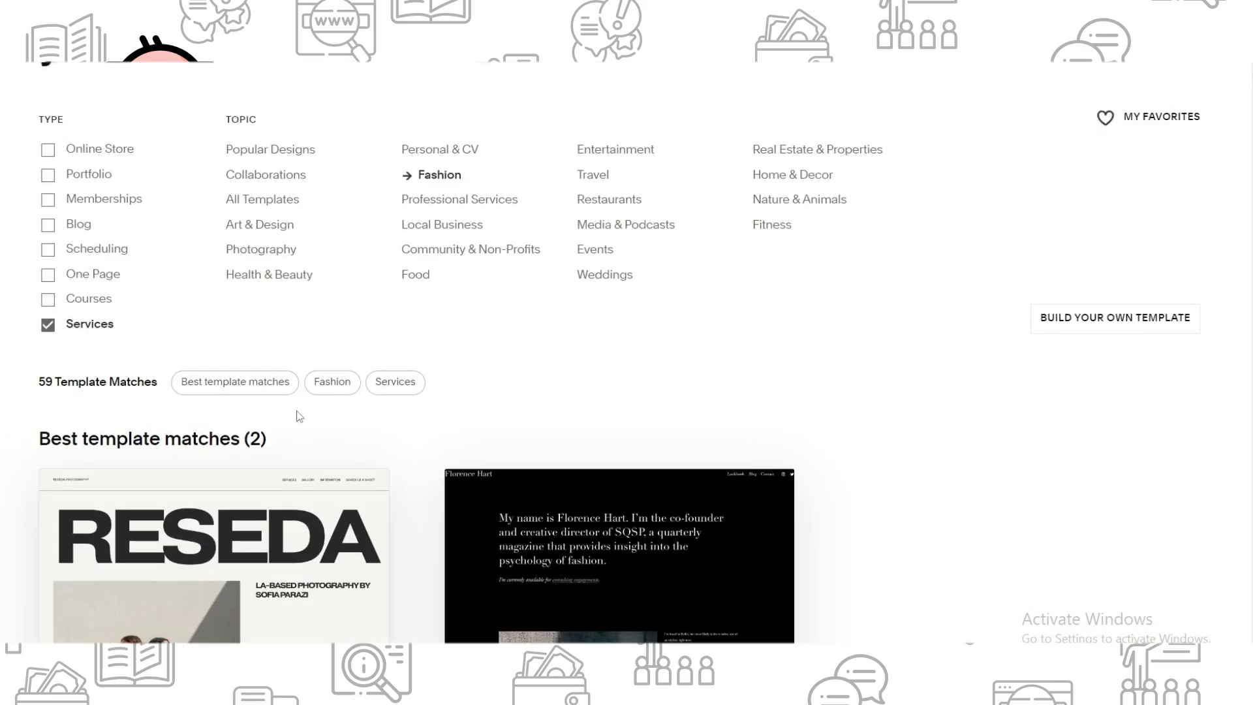
scroll(109, 447, down, 2)
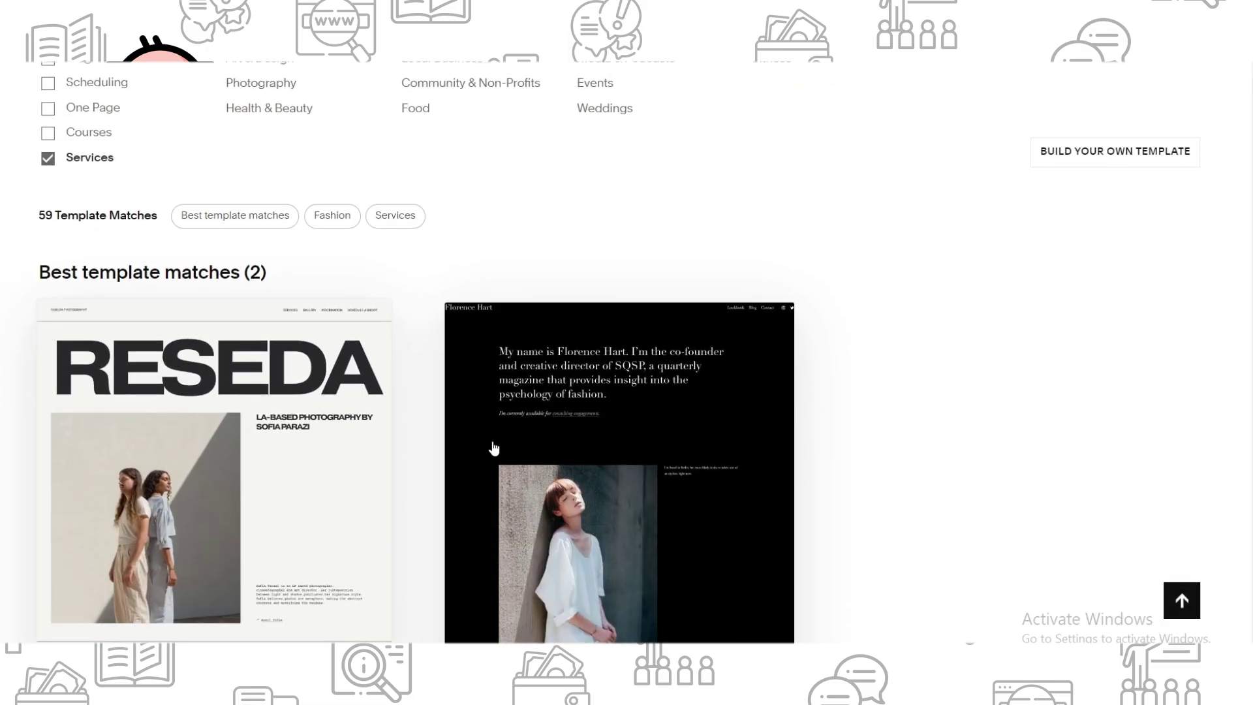
scroll(534, 450, down, 3)
scroll(326, 451, up, 3)
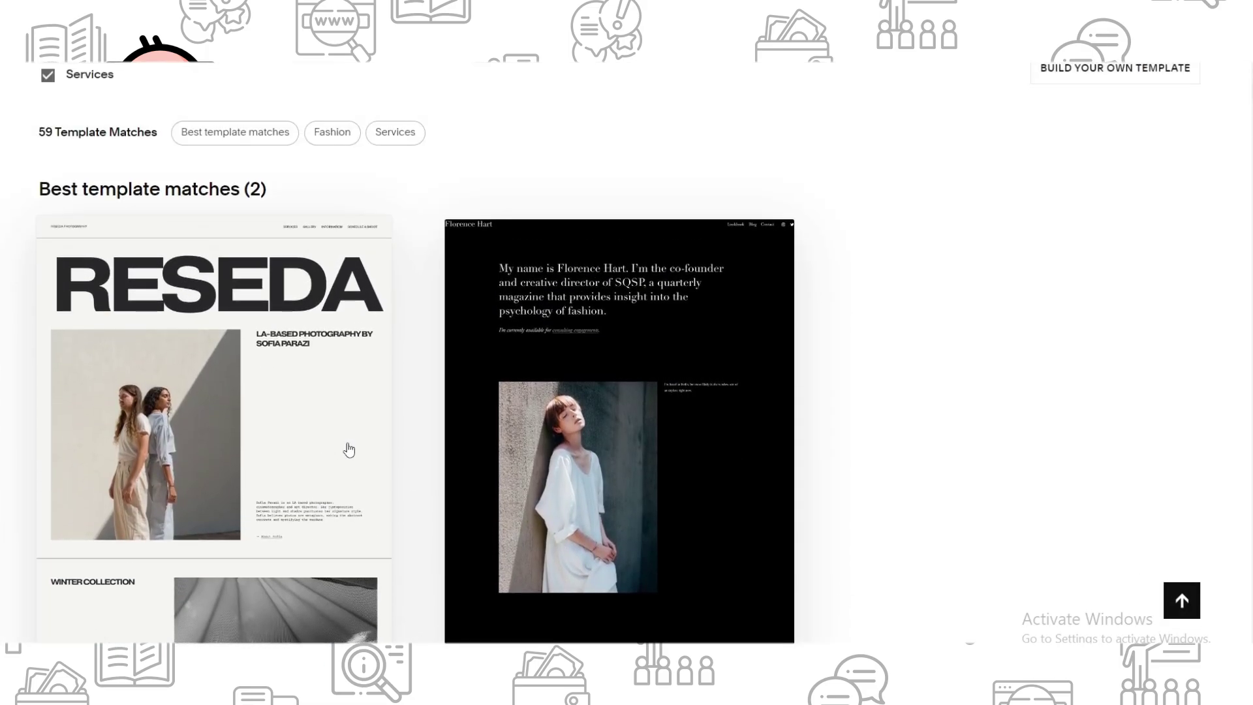
scroll(375, 450, up, 1)
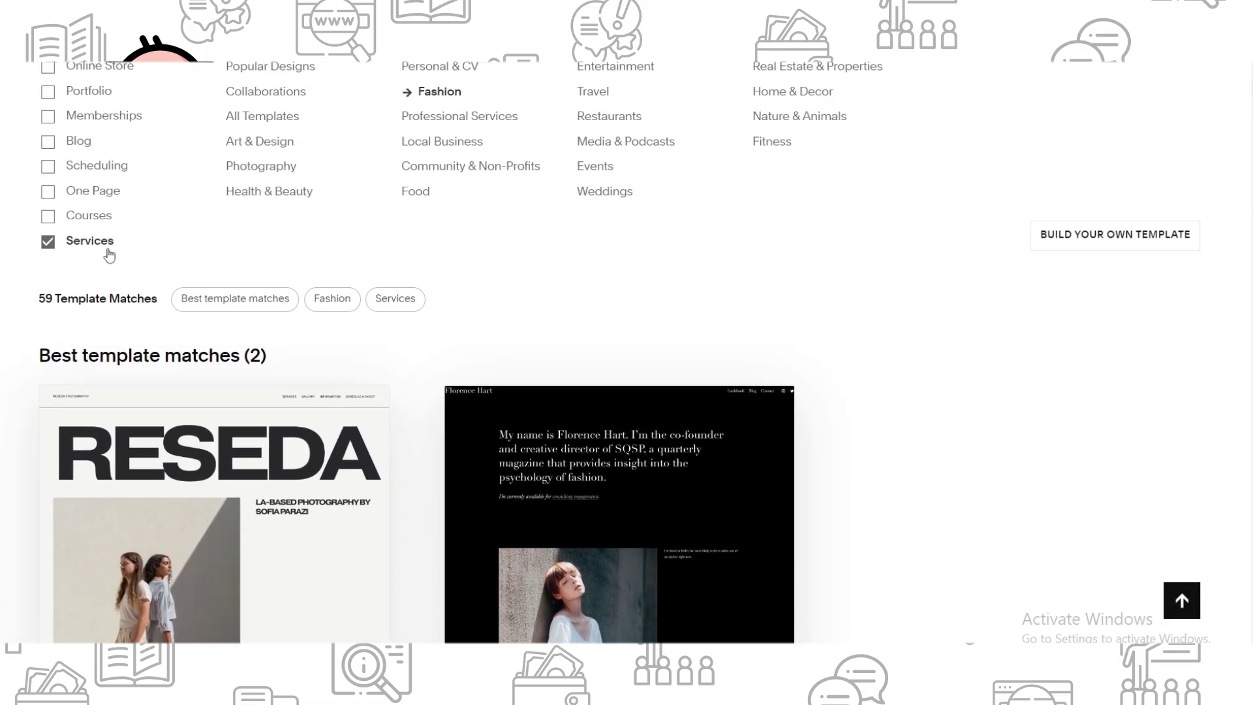
scroll(467, 307, up, 1)
scroll(467, 306, up, 2)
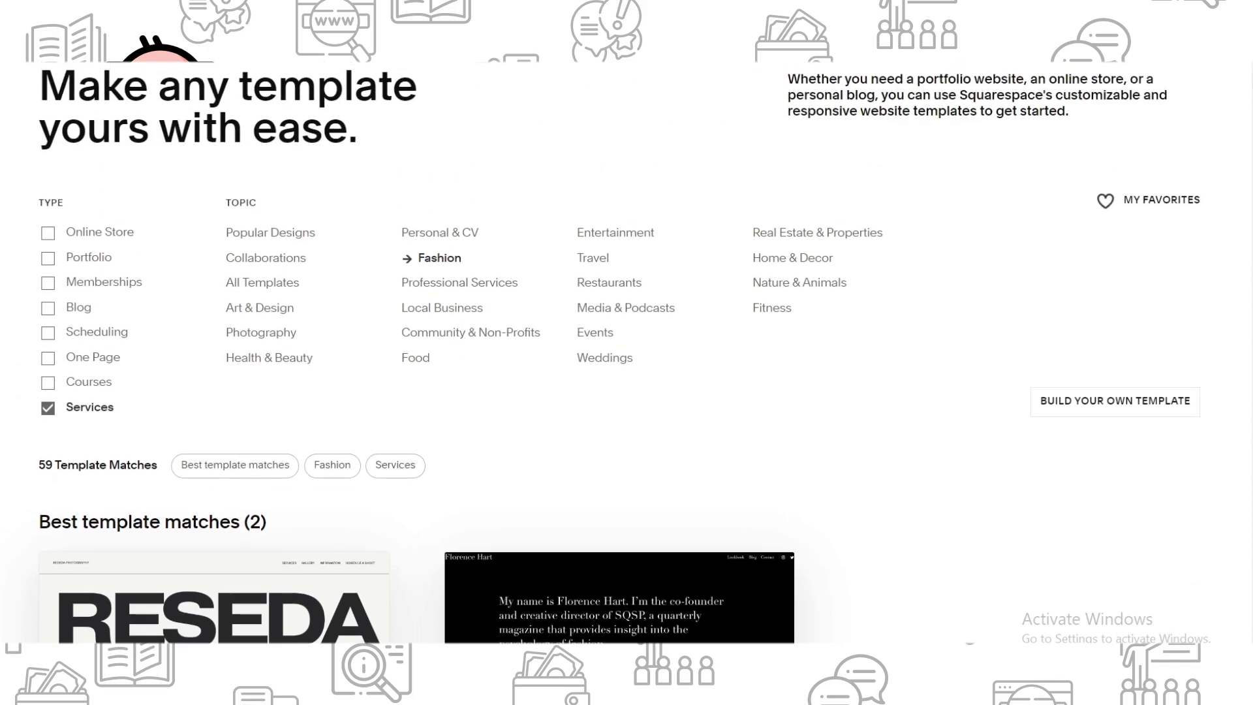
click(47, 408)
scroll(126, 440, down, 3)
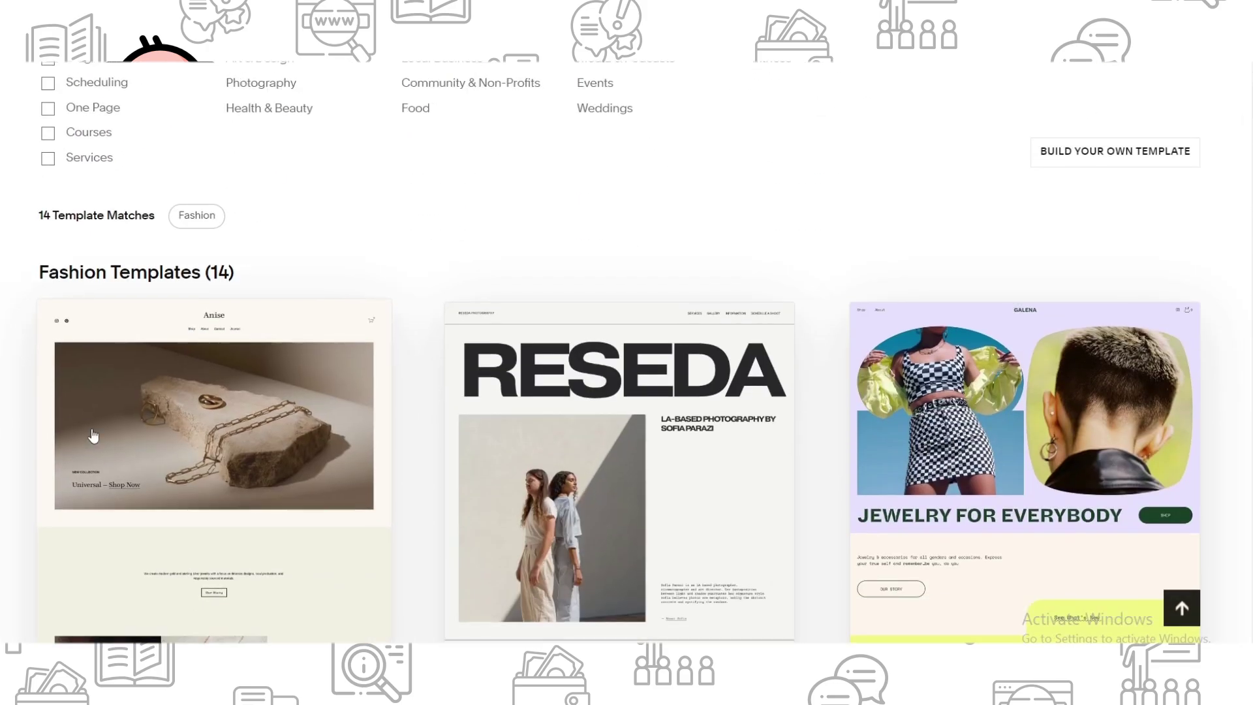
scroll(214, 438, down, 4)
scroll(213, 438, up, 2)
scroll(213, 438, up, 2)
scroll(672, 439, down, 2)
scroll(672, 440, up, 1)
scroll(727, 399, up, 1)
scroll(766, 407, down, 3)
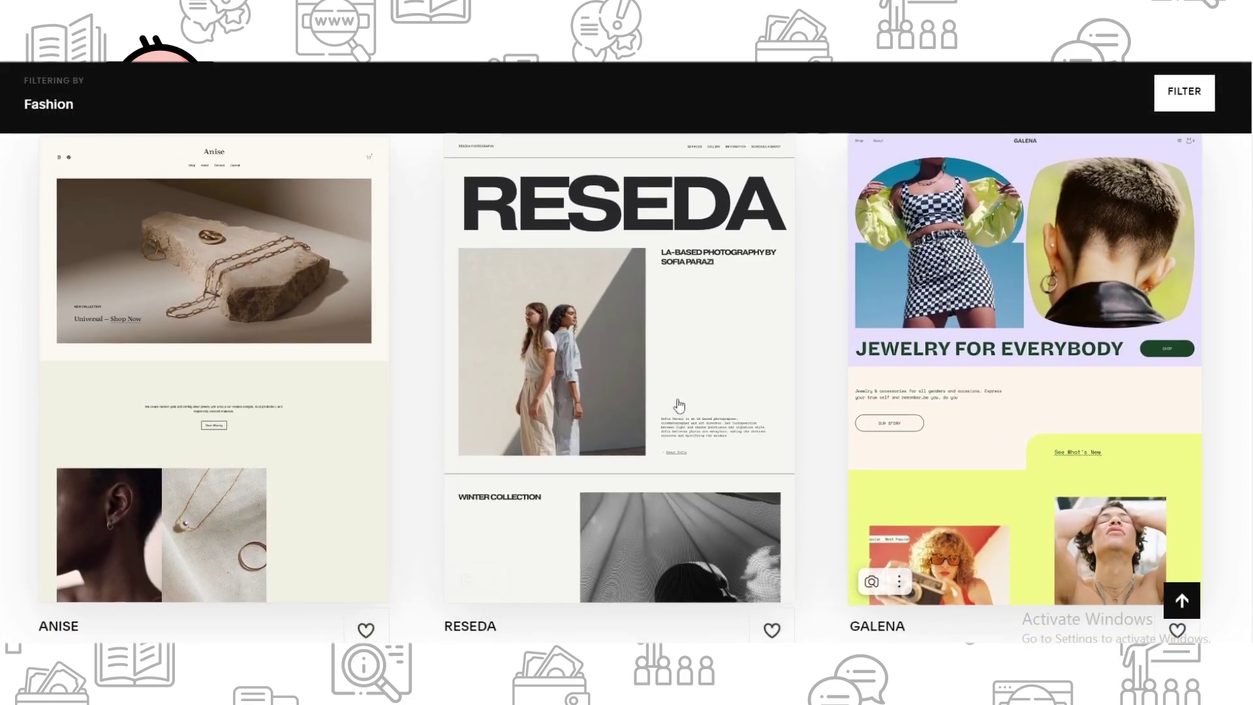
scroll(928, 368, down, 3)
scroll(537, 354, down, 3)
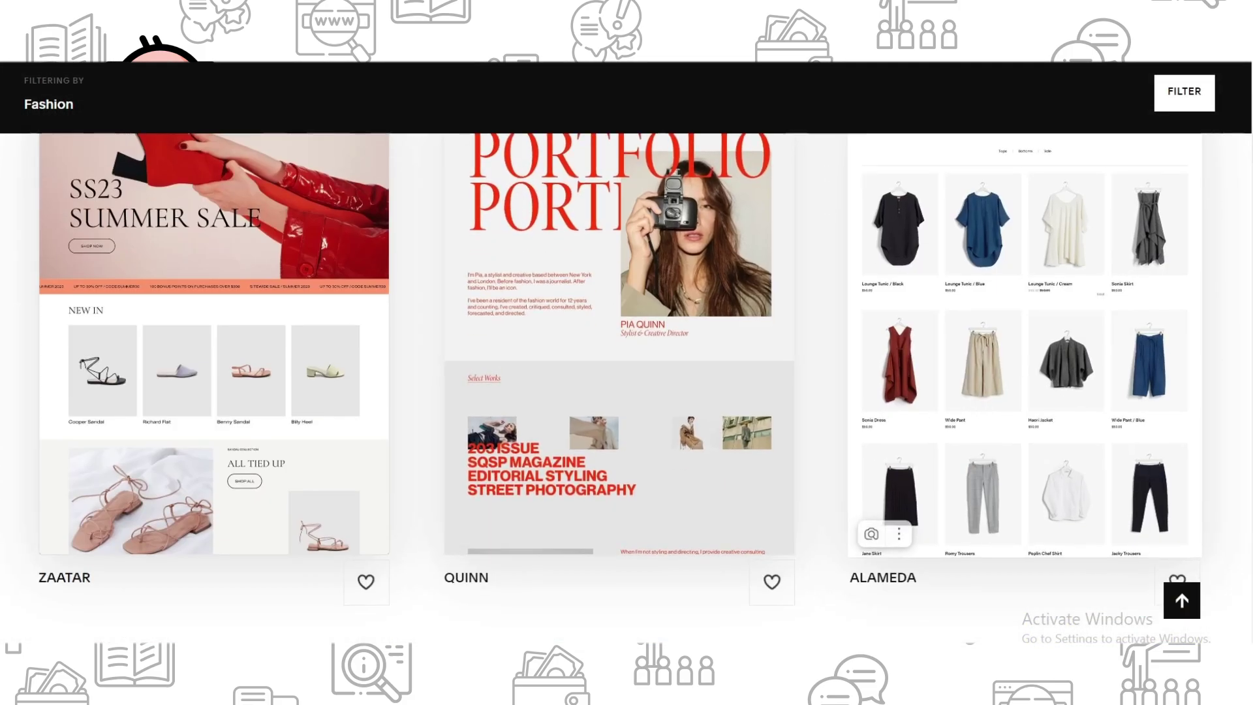
scroll(1058, 363, down, 2)
scroll(753, 386, down, 3)
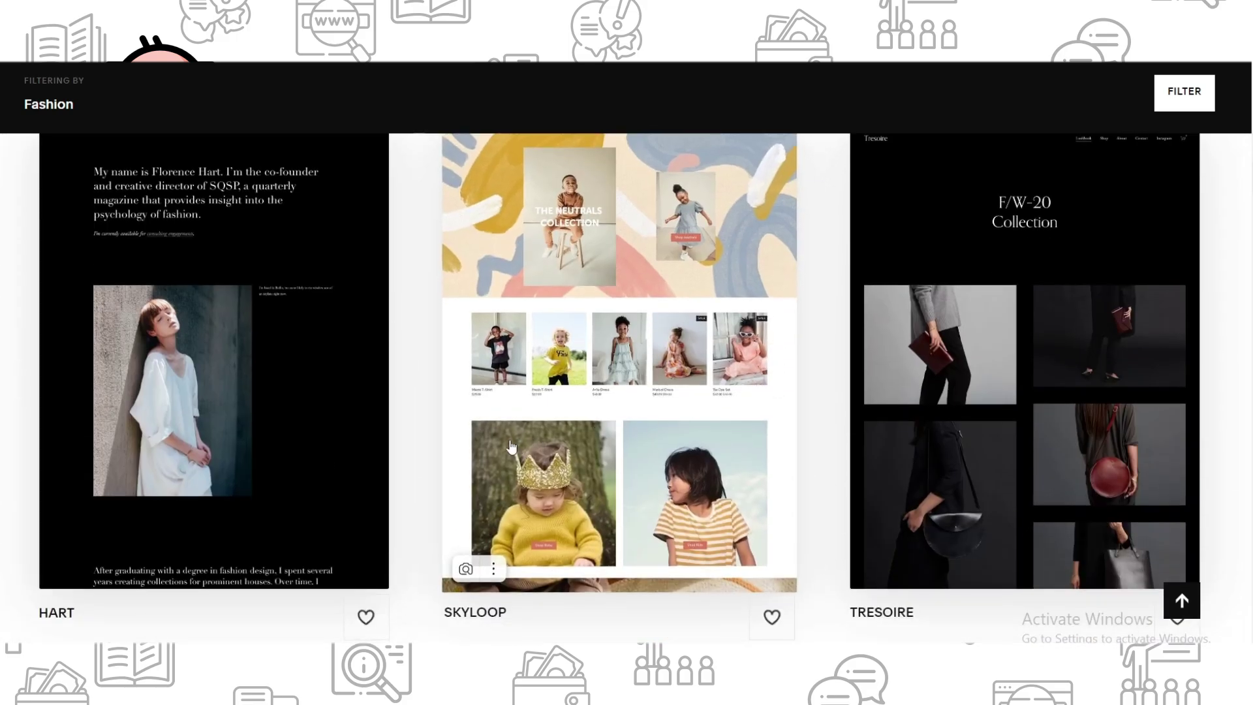
scroll(515, 441, down, 4)
scroll(520, 439, up, 2)
scroll(671, 431, up, 3)
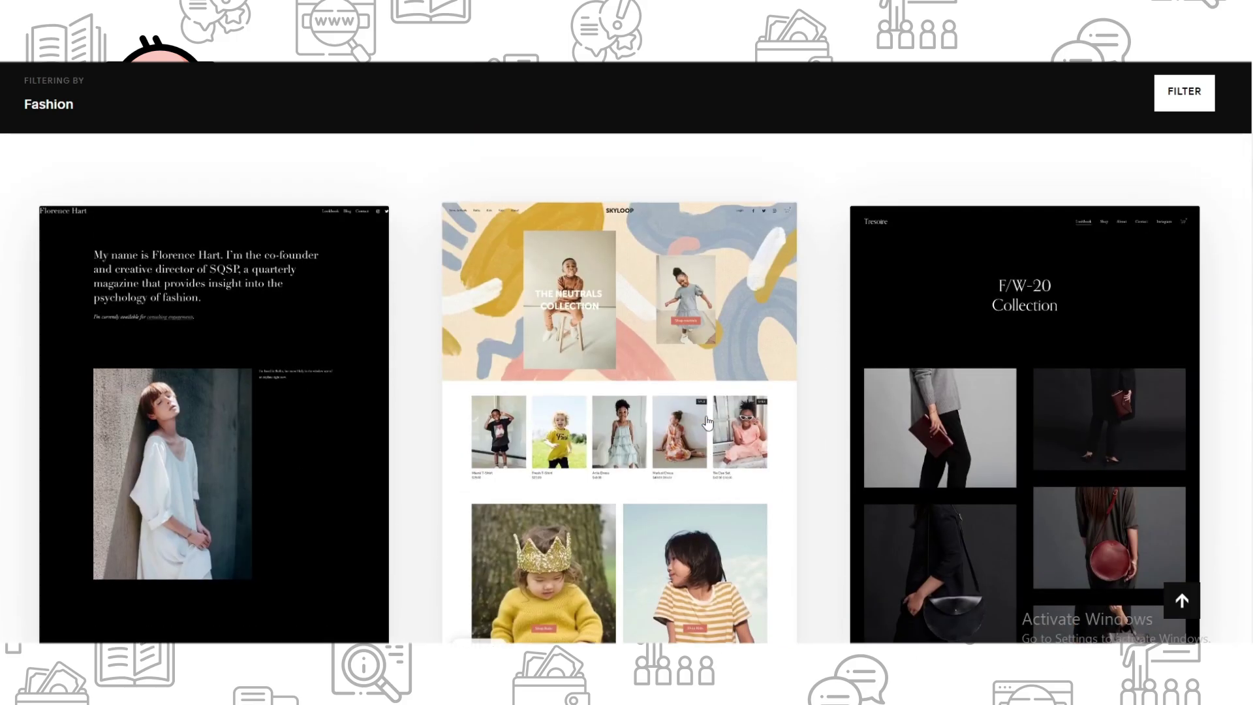
scroll(587, 424, up, 3)
scroll(512, 412, up, 3)
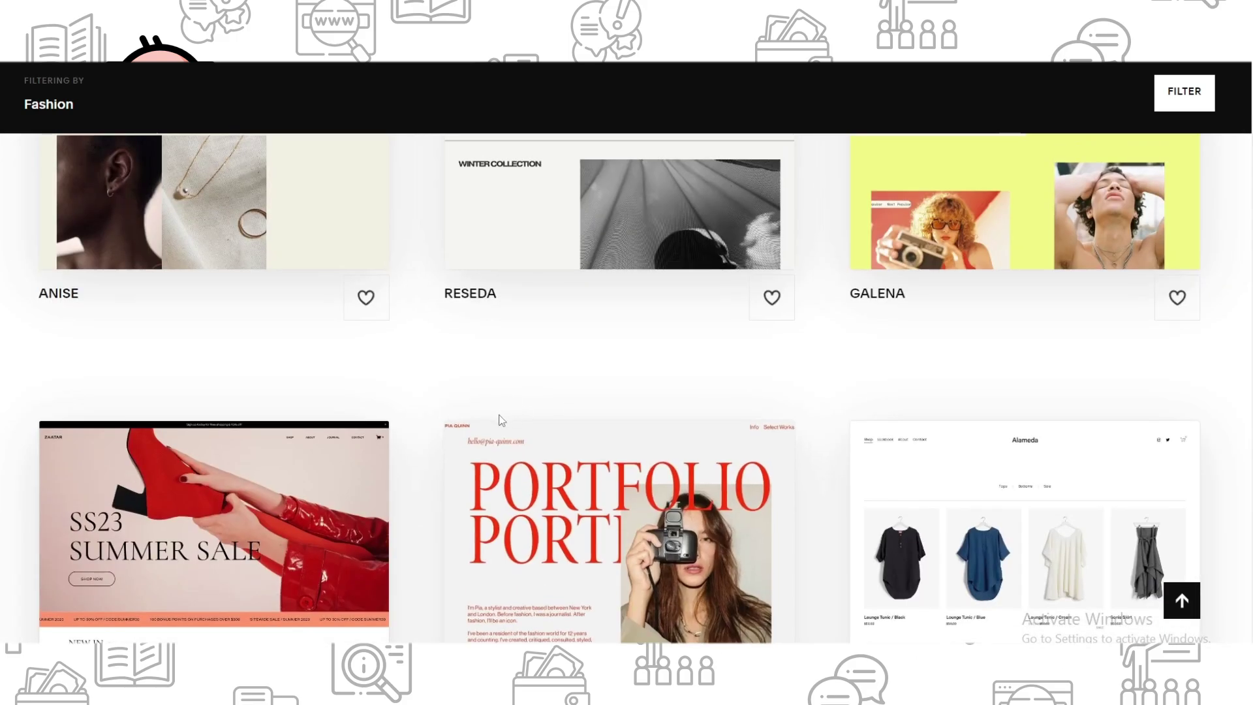
scroll(500, 415, up, 3)
scroll(494, 415, up, 3)
scroll(237, 414, down, 1)
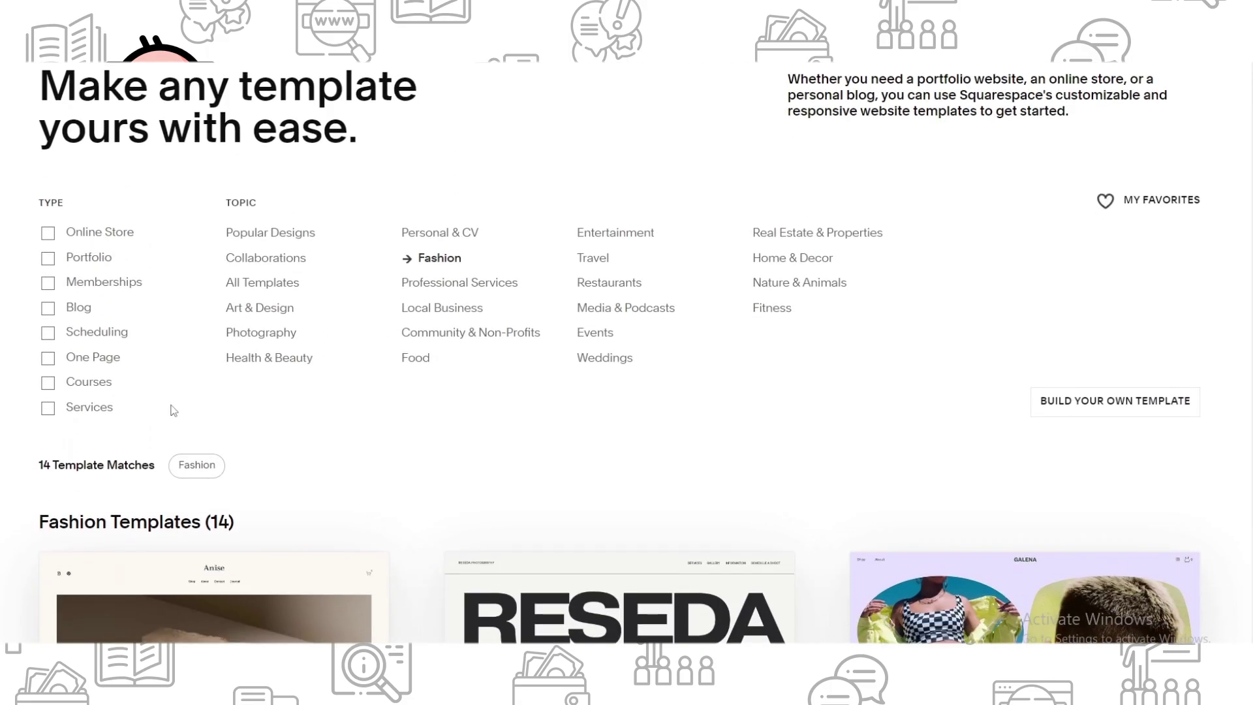
scroll(172, 408, down, 3)
scroll(154, 326, up, 2)
scroll(591, 431, down, 4)
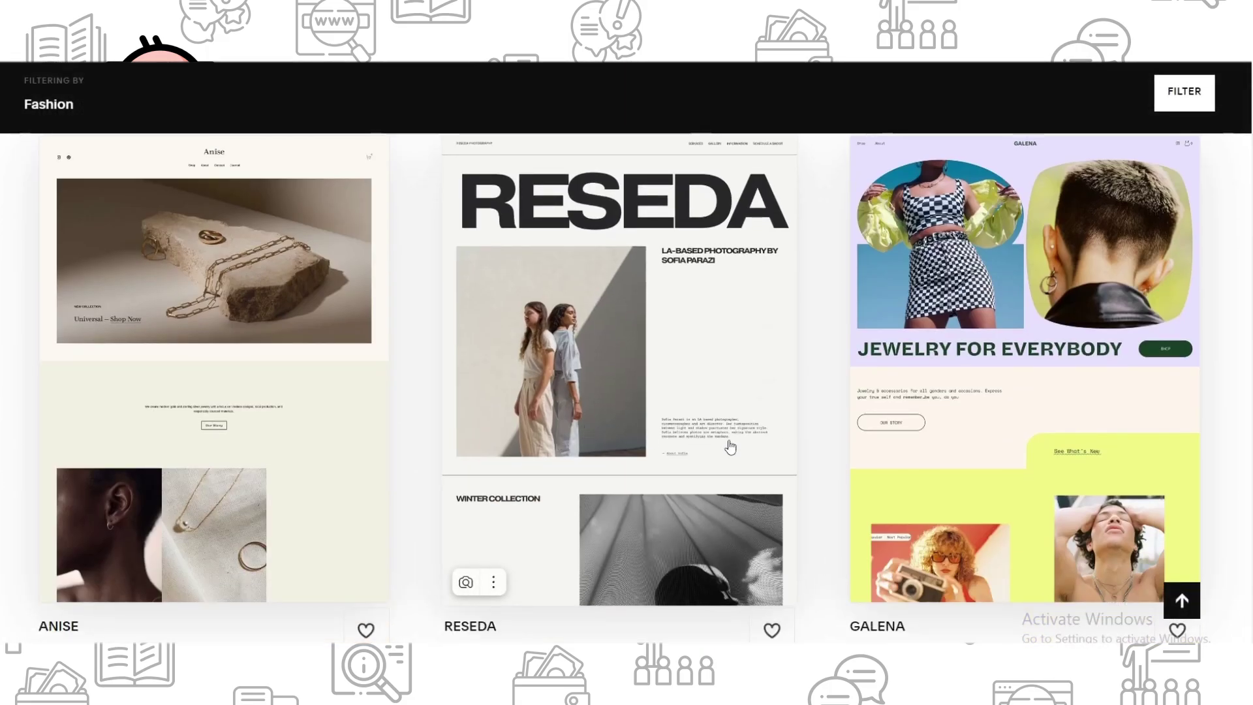
scroll(489, 415, up, 3)
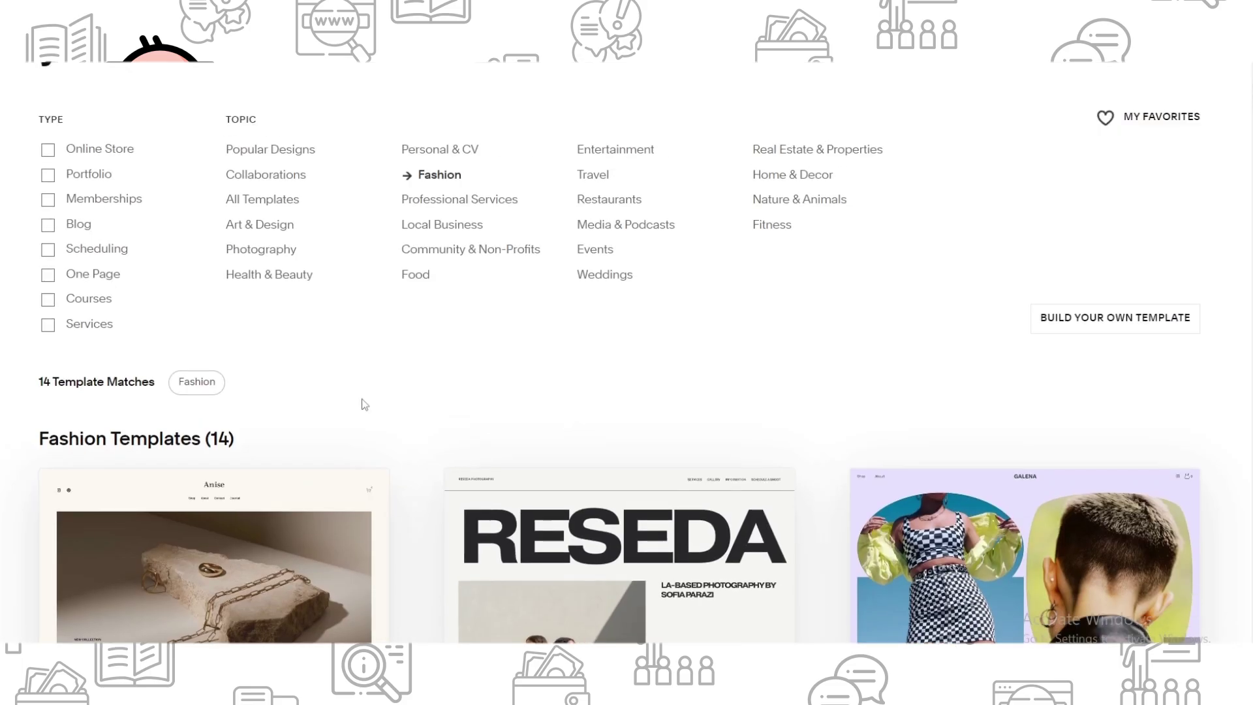
click(89, 331)
scroll(279, 425, down, 3)
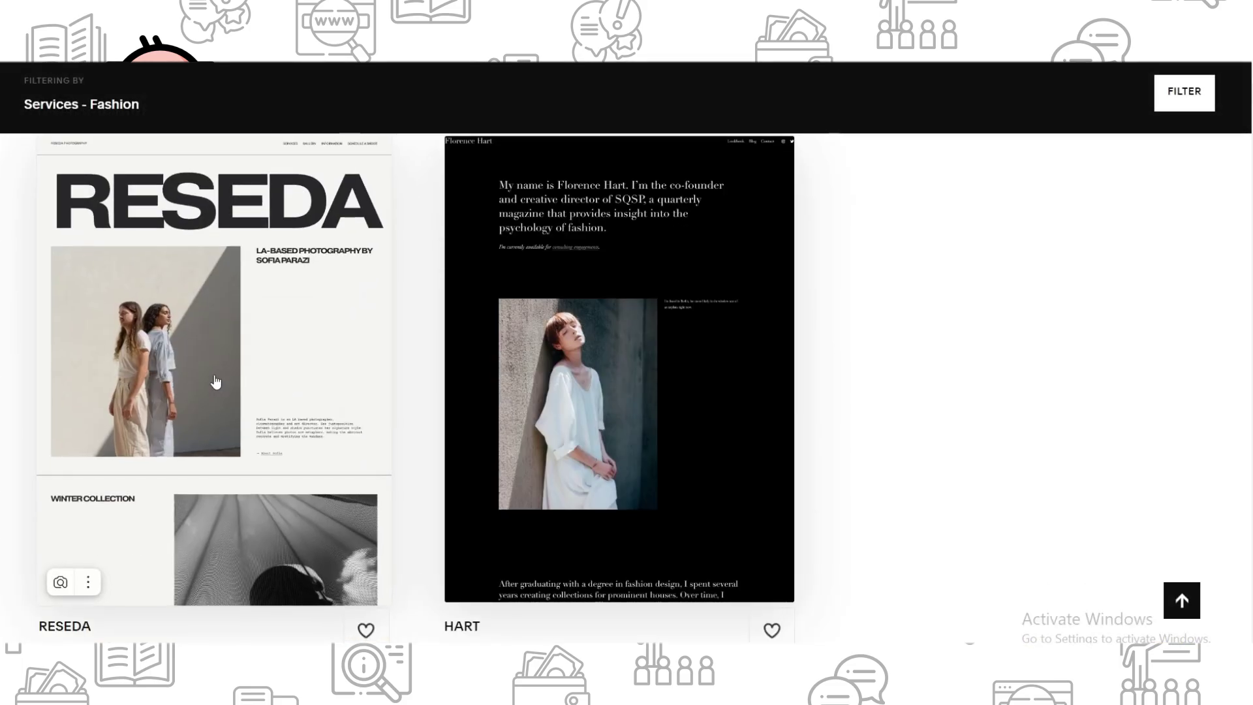
Preview the Reseda template in the pink, orange, blue and lavender-olive colour presets.
click(311, 333)
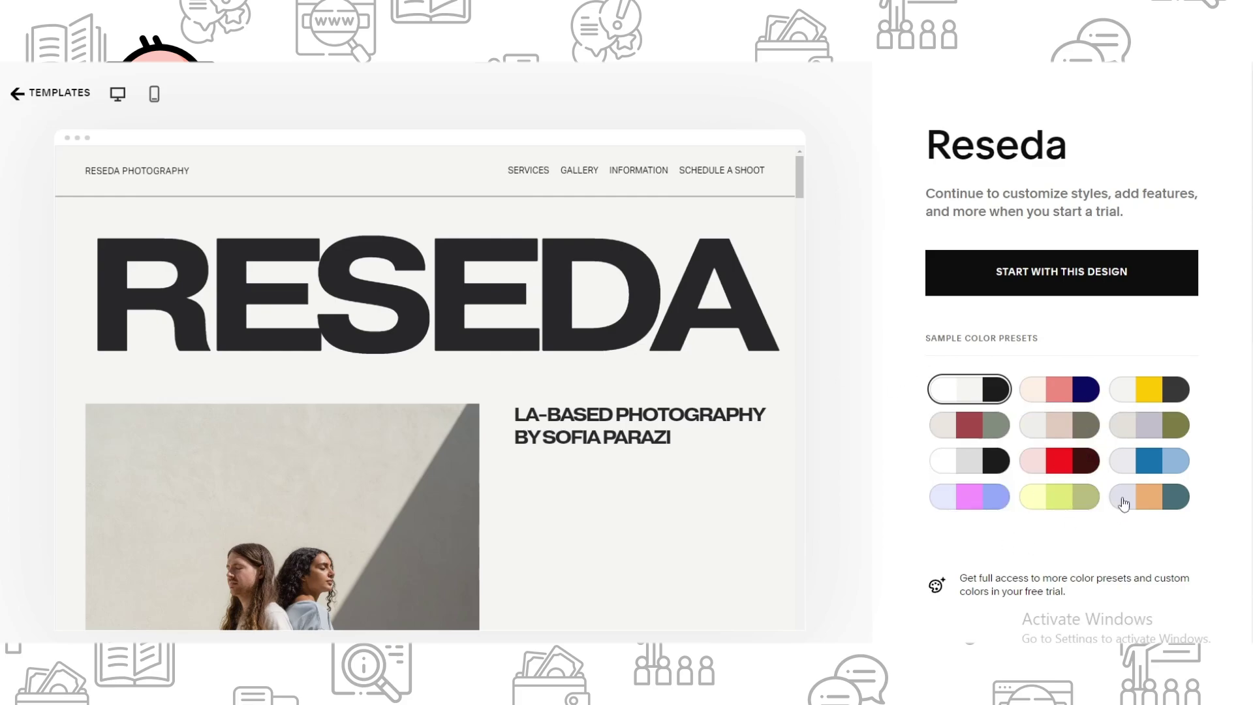
scroll(708, 464, down, 5)
scroll(708, 464, down, 3)
scroll(735, 470, up, 10)
click(1066, 402)
scroll(456, 415, down, 4)
scroll(455, 416, down, 3)
scroll(566, 421, down, 3)
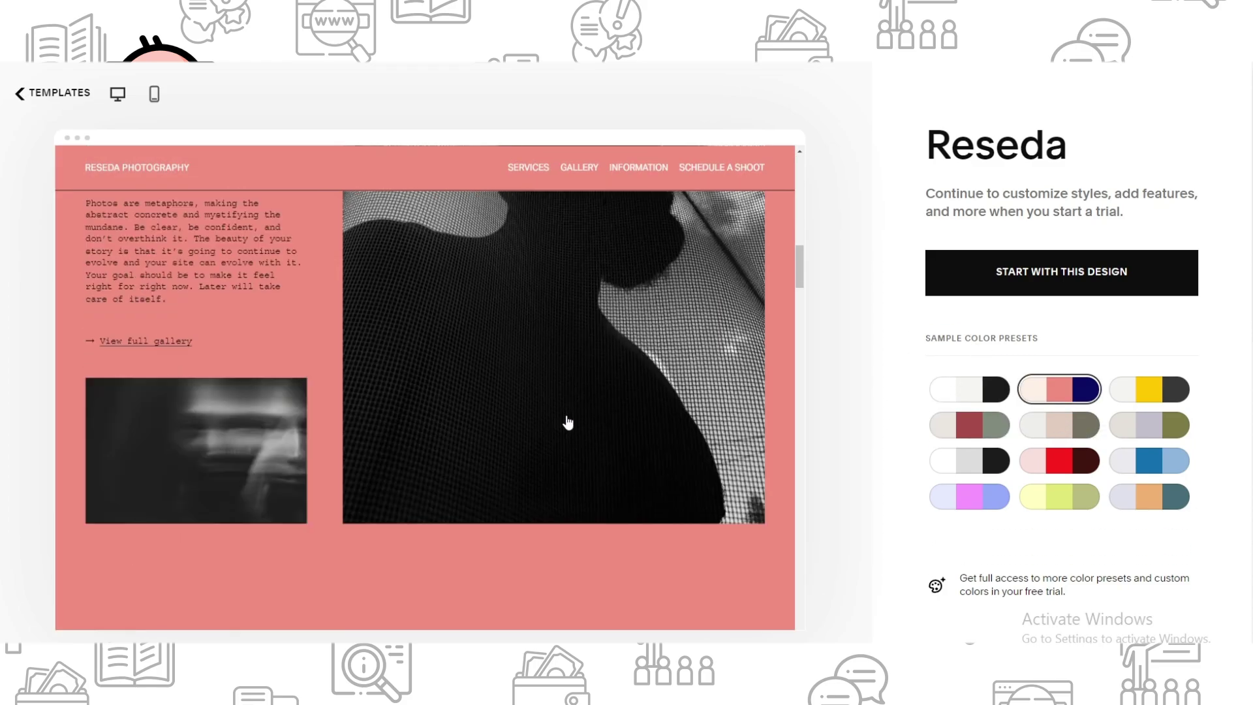
scroll(599, 453, down, 2)
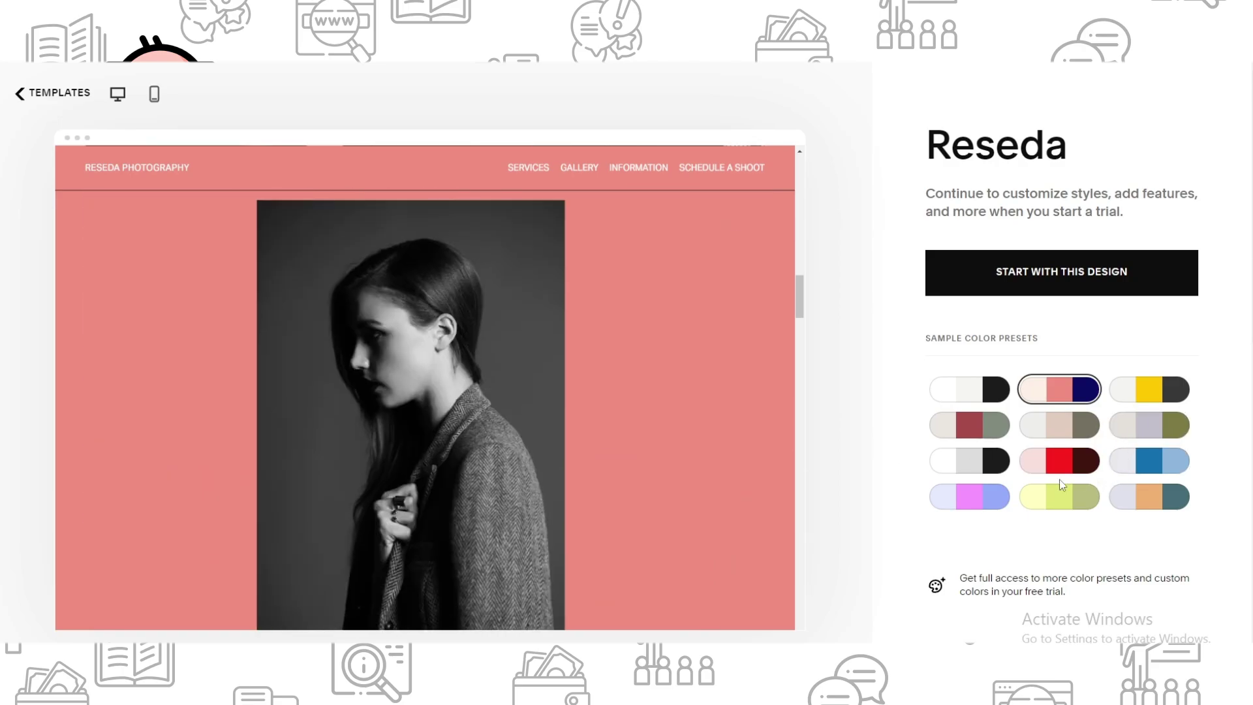
click(1145, 500)
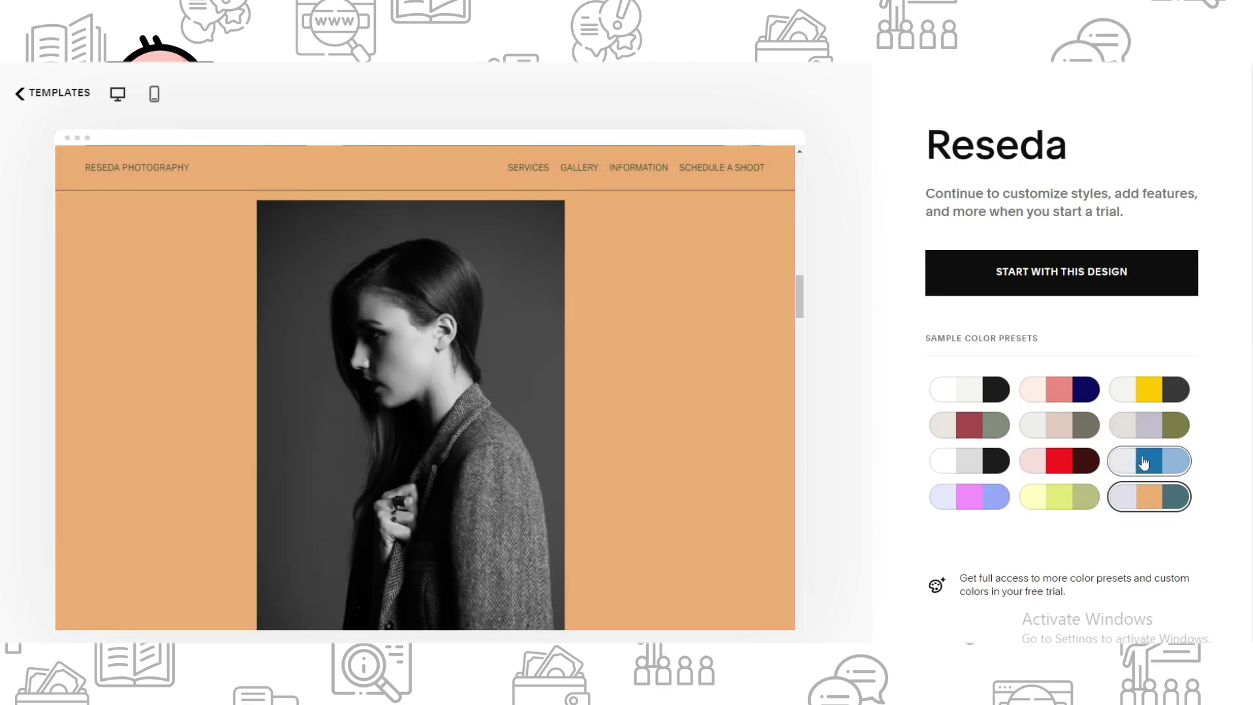
scroll(551, 470, up, 3)
scroll(551, 470, up, 3)
scroll(561, 471, up, 5)
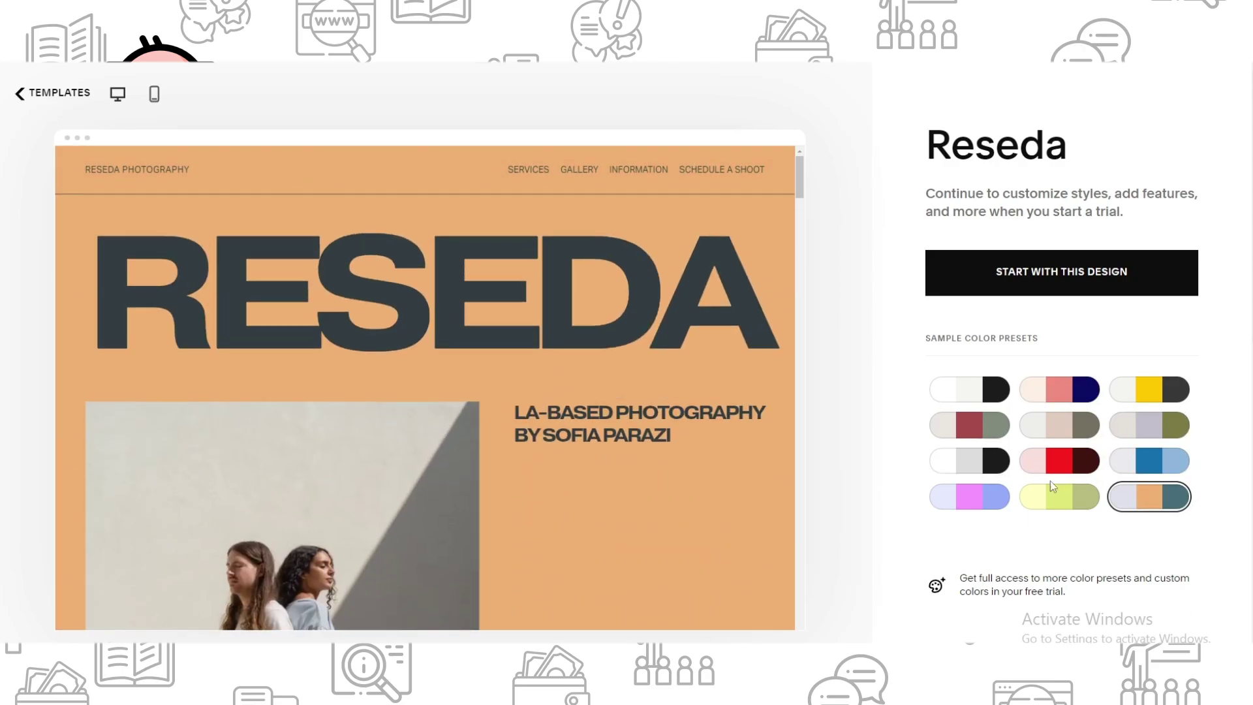
click(1151, 464)
click(1156, 431)
scroll(511, 407, down, 3)
scroll(510, 406, up, 3)
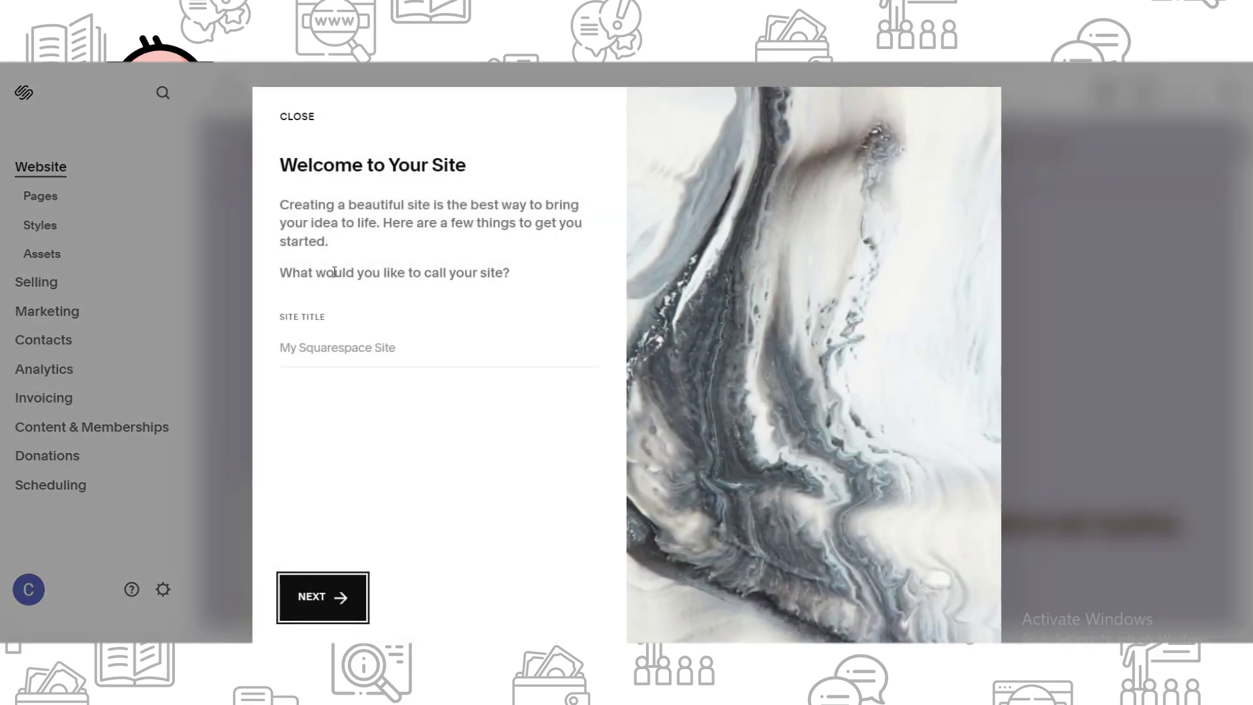
Title the new site 'Fashion Future' and advance the welcome tour.
click(347, 347)
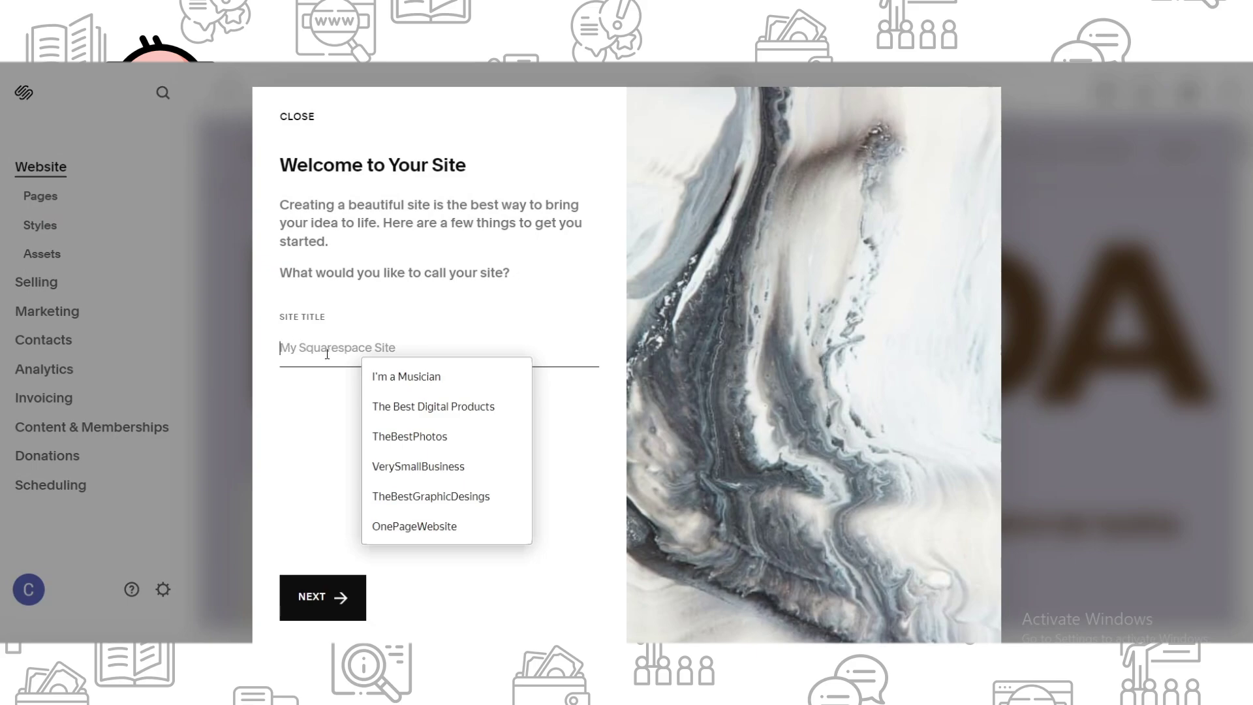
text(FashinF)
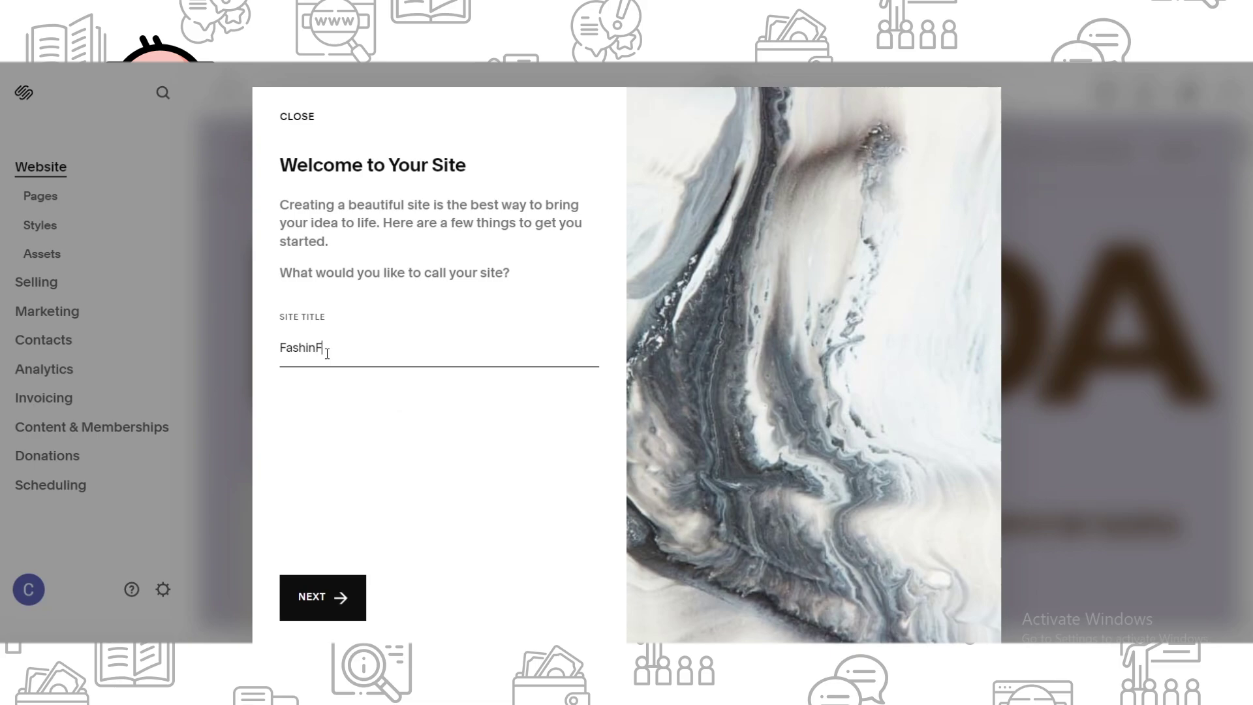
key(BackSpace)
text(re)
click(326, 599)
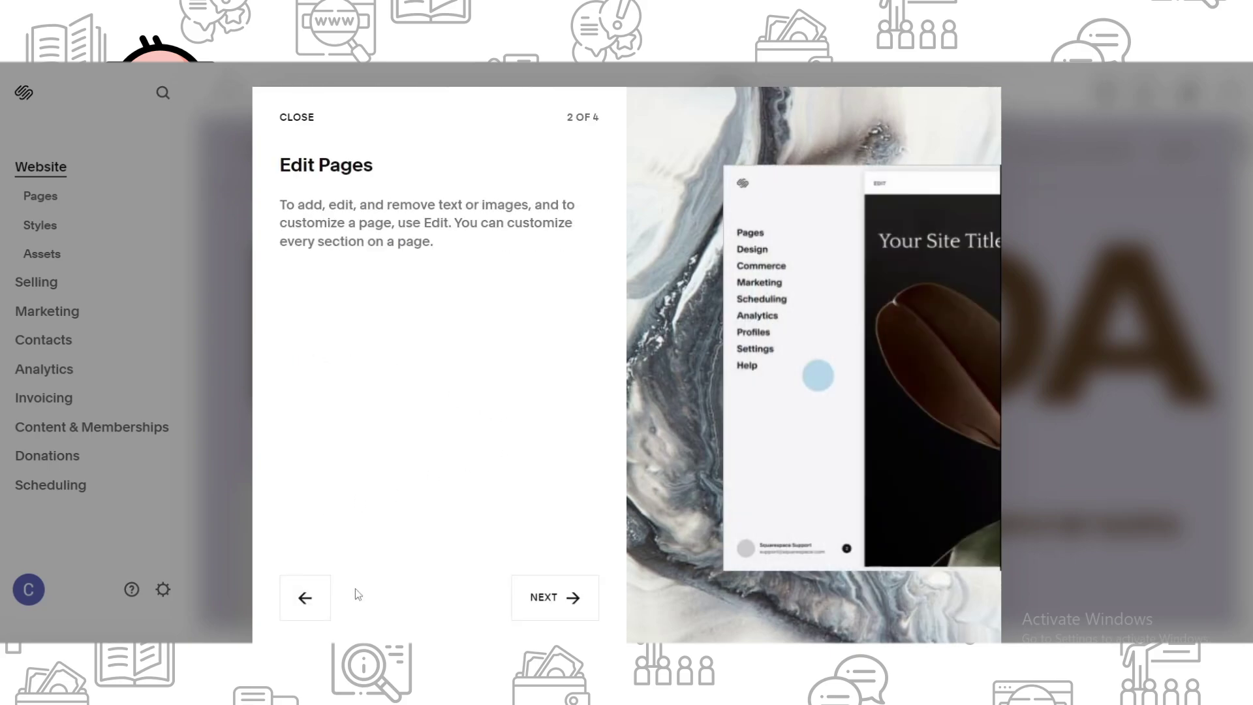
Close the welcome tour to reach the Home page preview.
click(306, 130)
scroll(619, 380, down, 3)
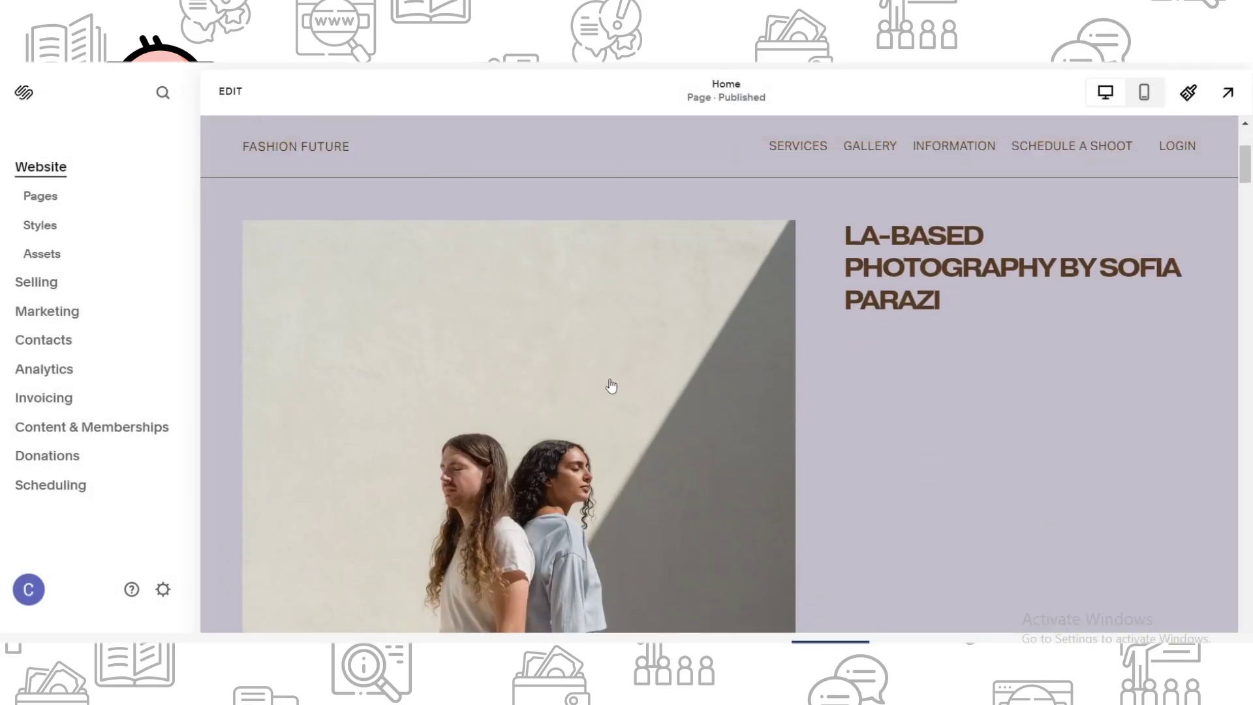
scroll(1004, 391, up, 3)
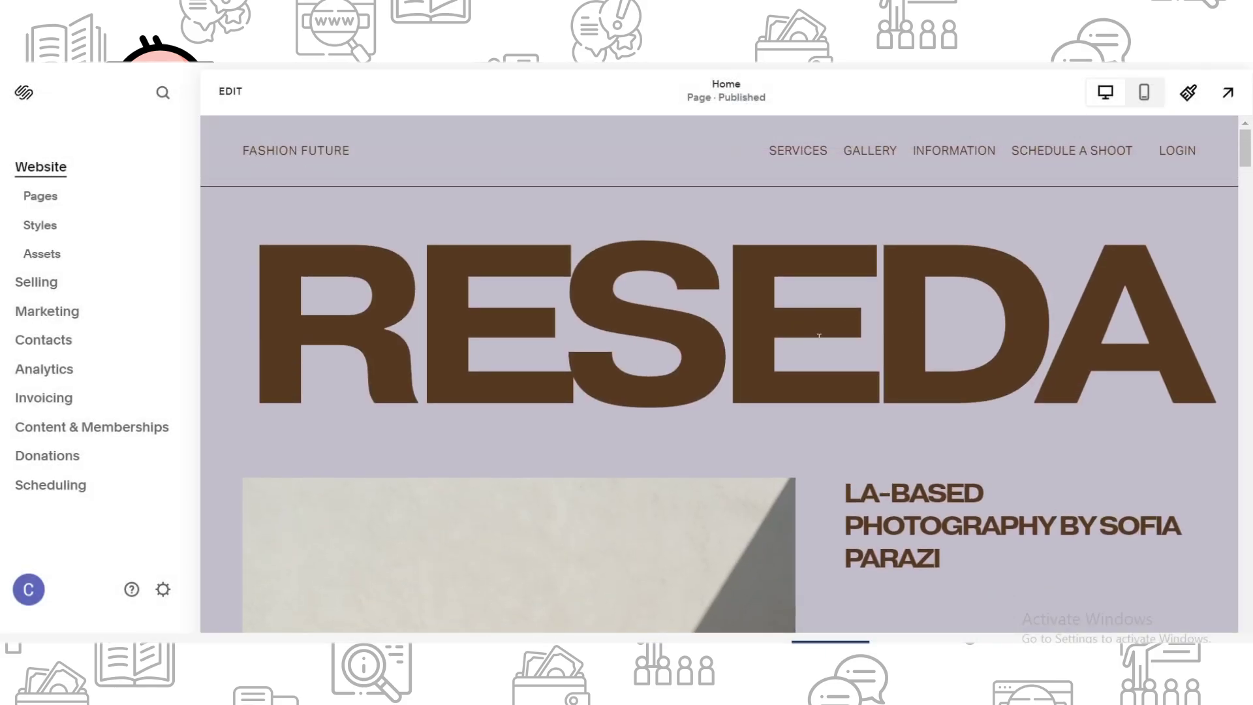
scroll(881, 343, down, 3)
scroll(952, 349, down, 3)
scroll(953, 349, down, 3)
scroll(952, 348, down, 3)
scroll(953, 348, down, 3)
scroll(953, 348, down, 3)
scroll(918, 579, down, 3)
scroll(978, 279, down, 5)
scroll(949, 310, down, 5)
scroll(896, 243, down, 2)
scroll(904, 313, up, 10)
scroll(910, 313, up, 5)
scroll(916, 323, up, 5)
scroll(916, 333, up, 5)
scroll(916, 334, up, 5)
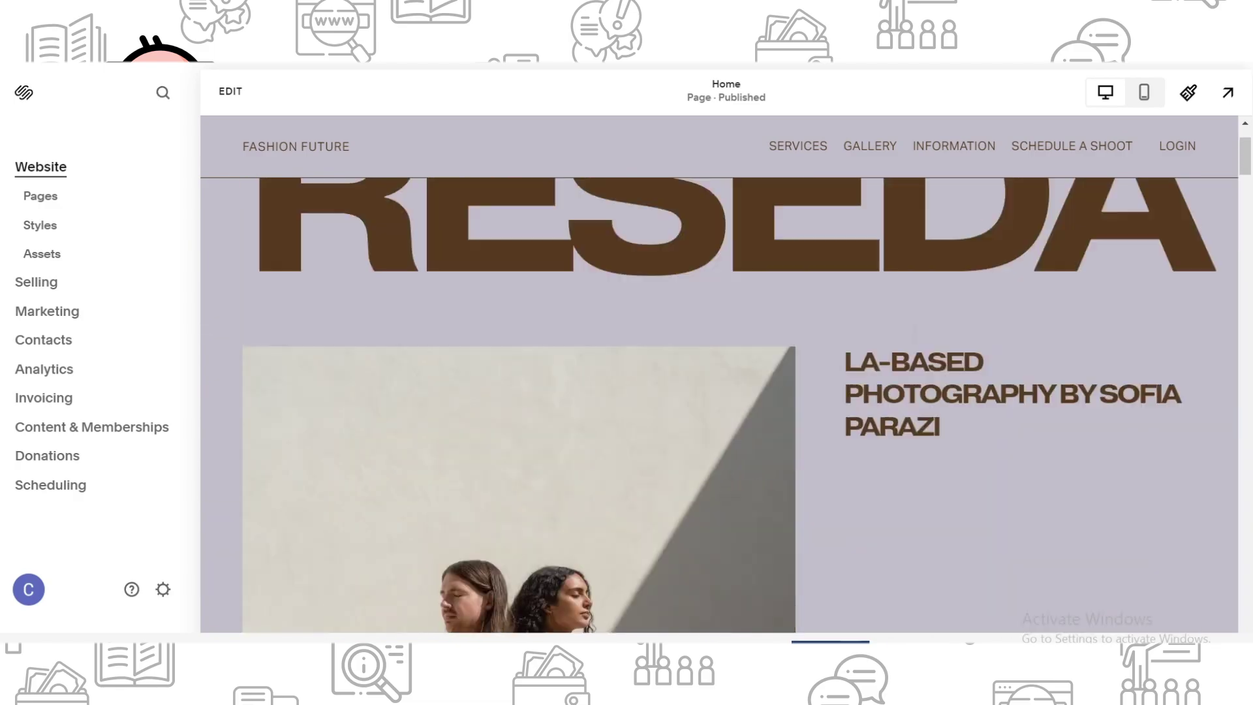
scroll(719, 392, up, 2)
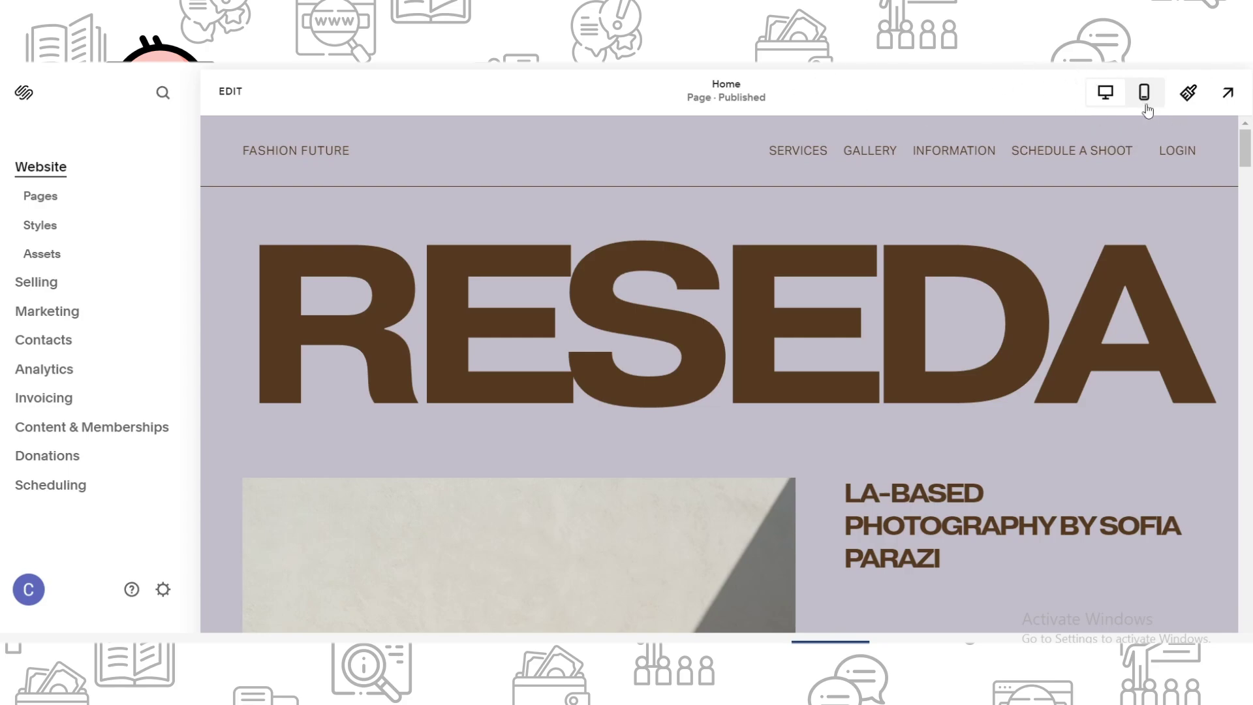
Review the Home page in mobile layout, then return to desktop layout.
click(1144, 92)
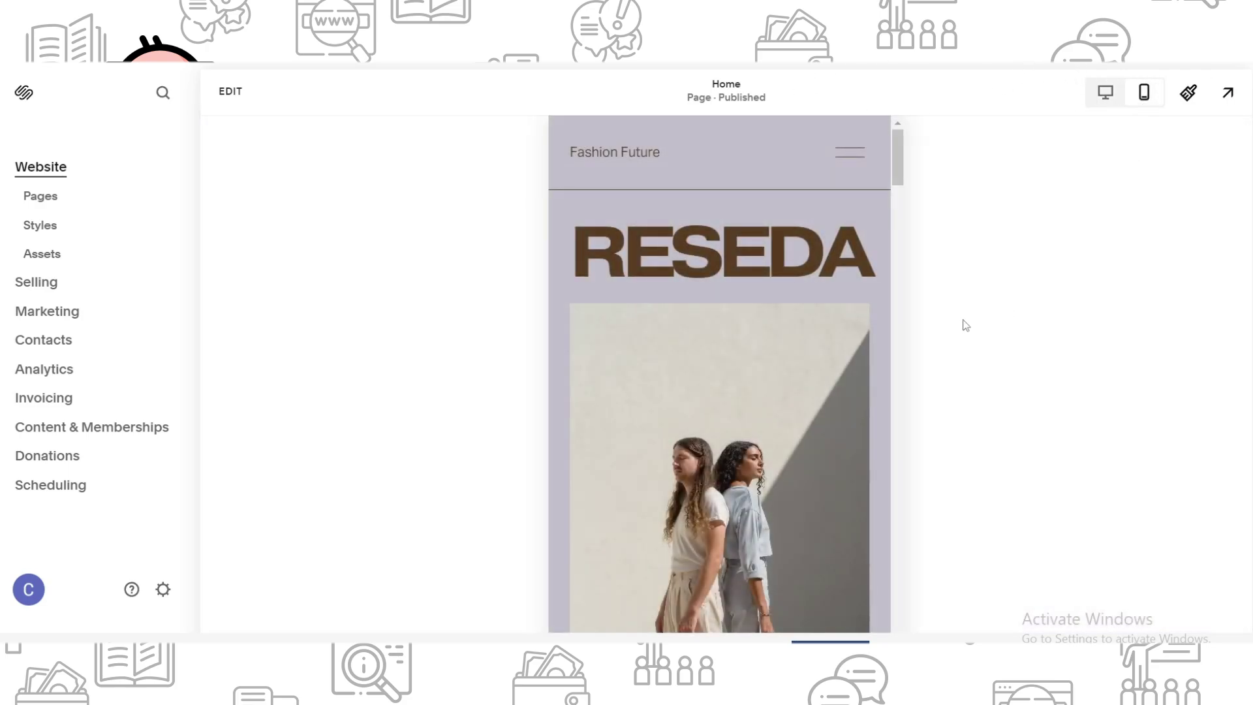
scroll(772, 257, down, 3)
scroll(806, 366, up, 3)
scroll(814, 318, down, 7)
scroll(814, 317, down, 4)
scroll(814, 325, down, 5)
scroll(814, 324, down, 3)
scroll(701, 290, down, 5)
scroll(705, 280, down, 5)
scroll(705, 295, down, 5)
scroll(691, 280, up, 3)
scroll(757, 354, up, 1)
scroll(754, 398, up, 3)
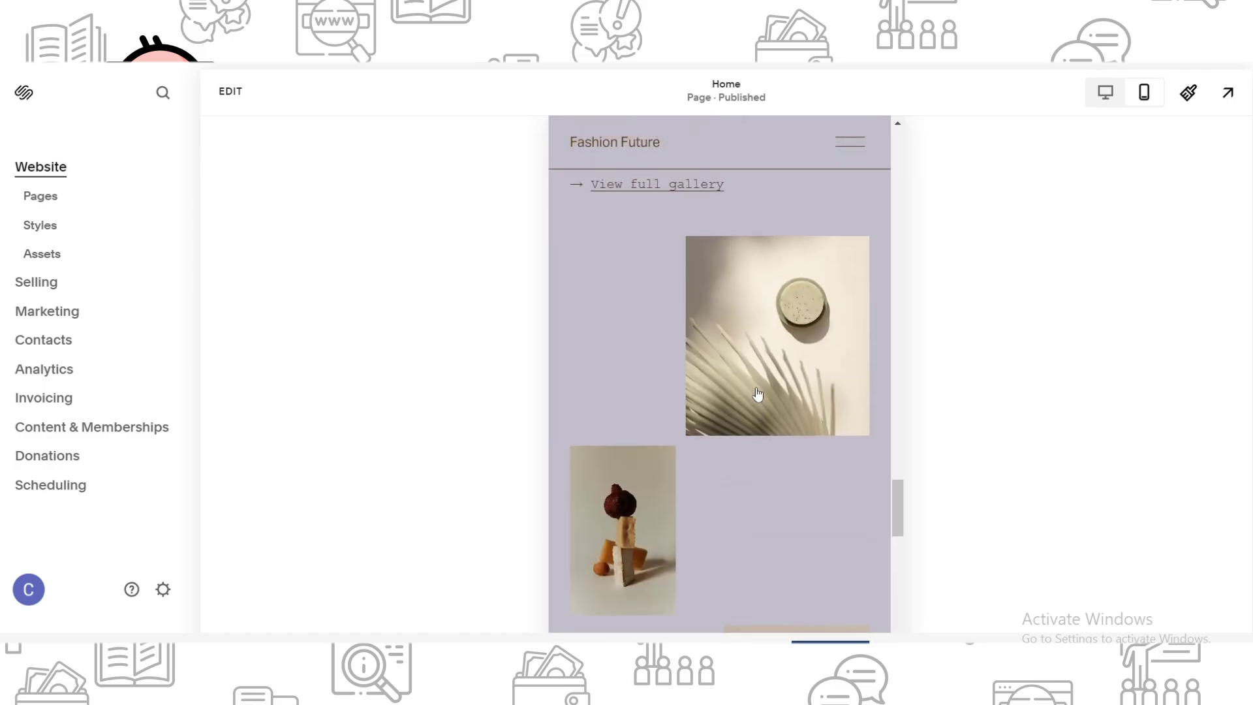
scroll(761, 394, up, 3)
scroll(782, 305, up, 3)
scroll(783, 306, up, 5)
scroll(797, 288, up, 5)
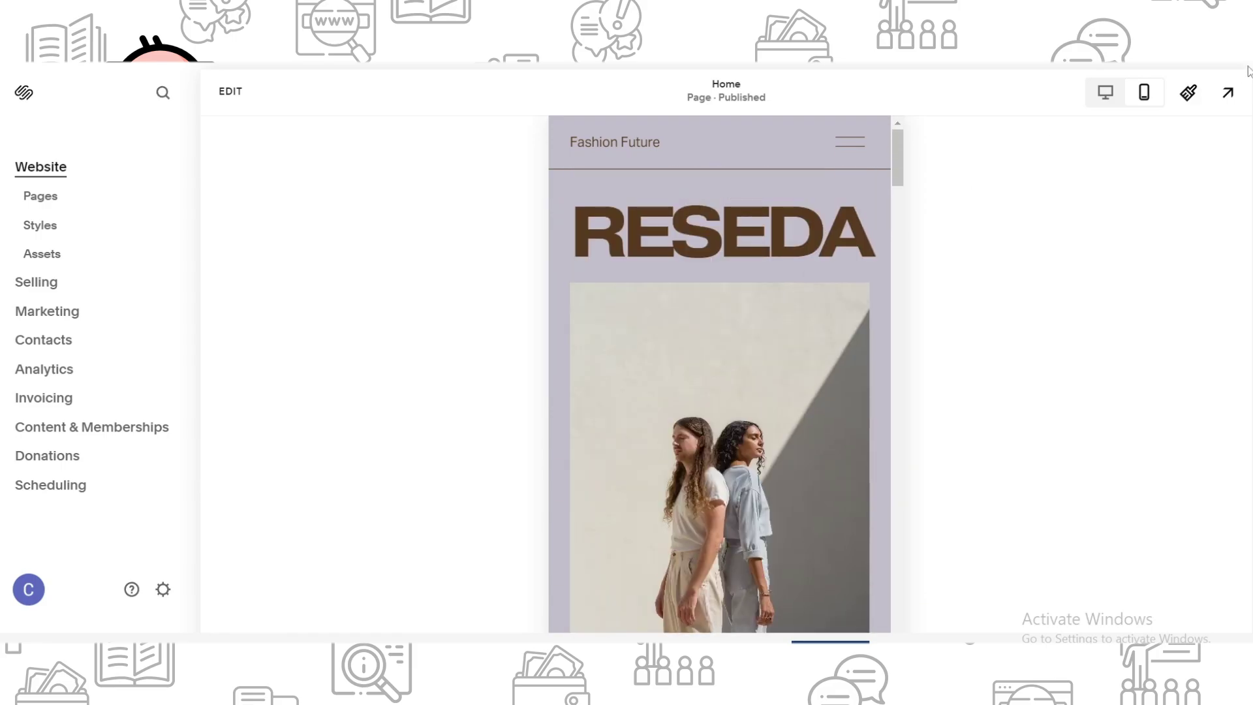
click(1105, 93)
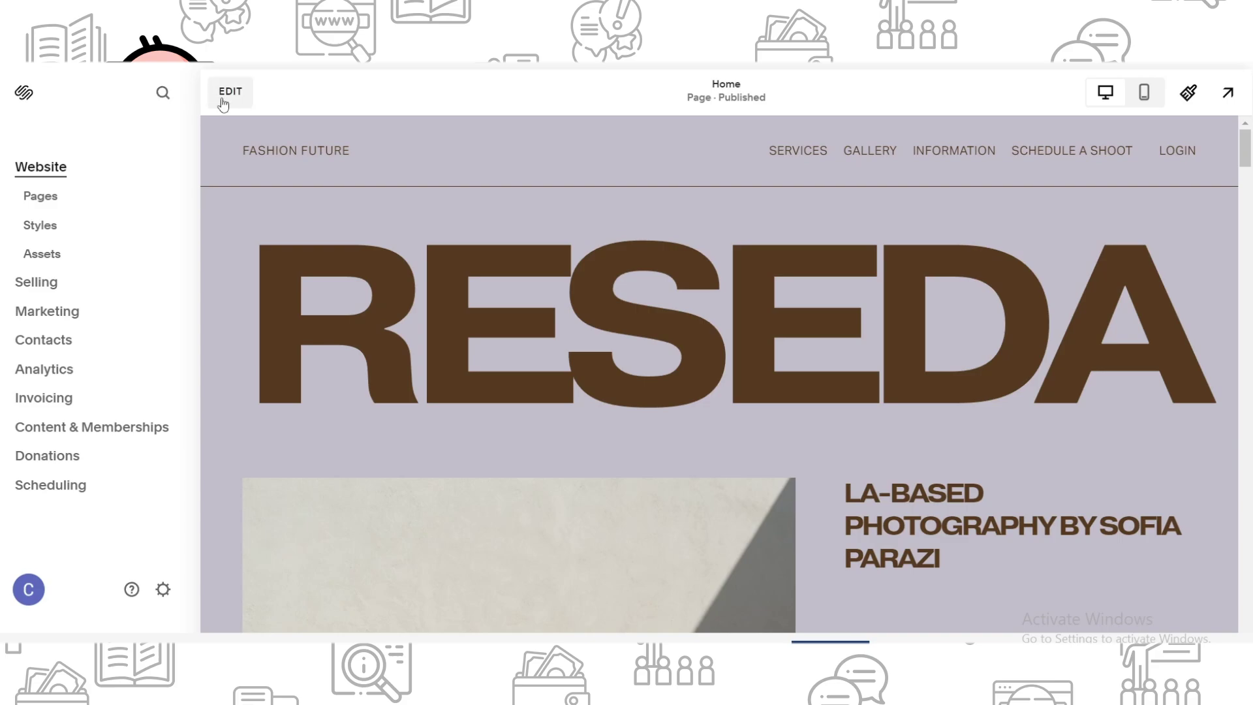
Enter editing mode on the Home page.
click(214, 102)
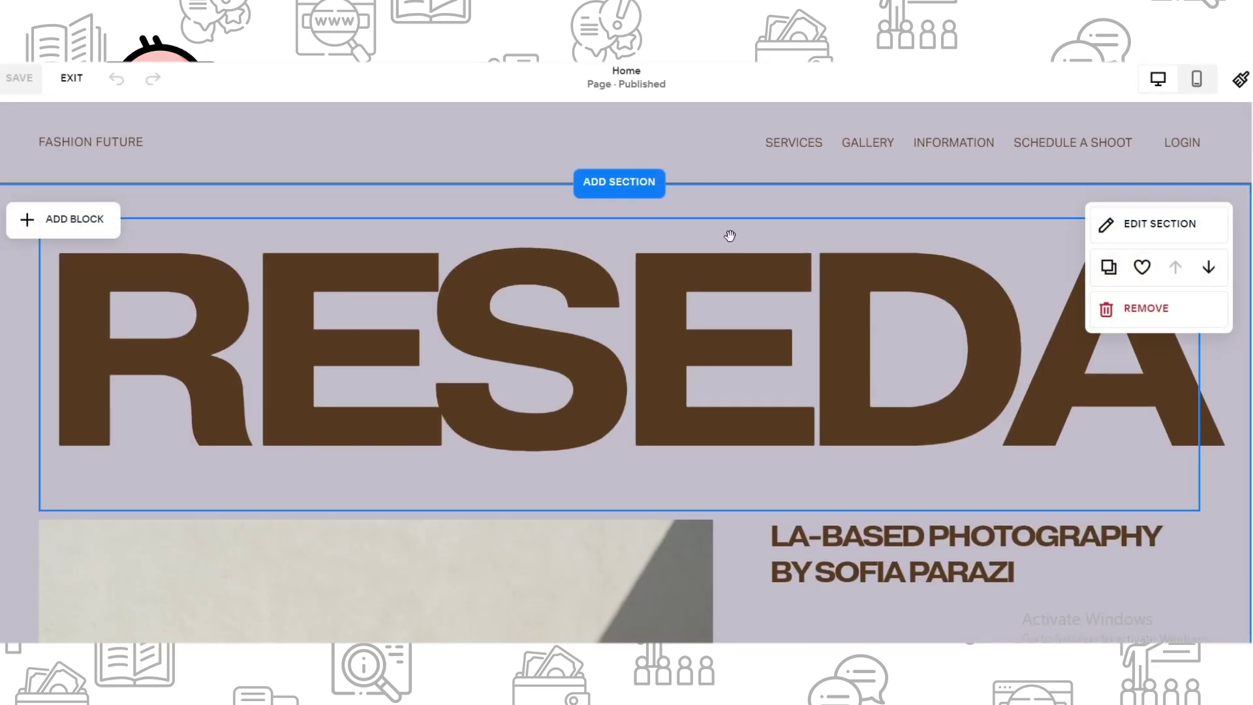
scroll(780, 328, down, 5)
scroll(772, 317, down, 5)
scroll(708, 358, down, 5)
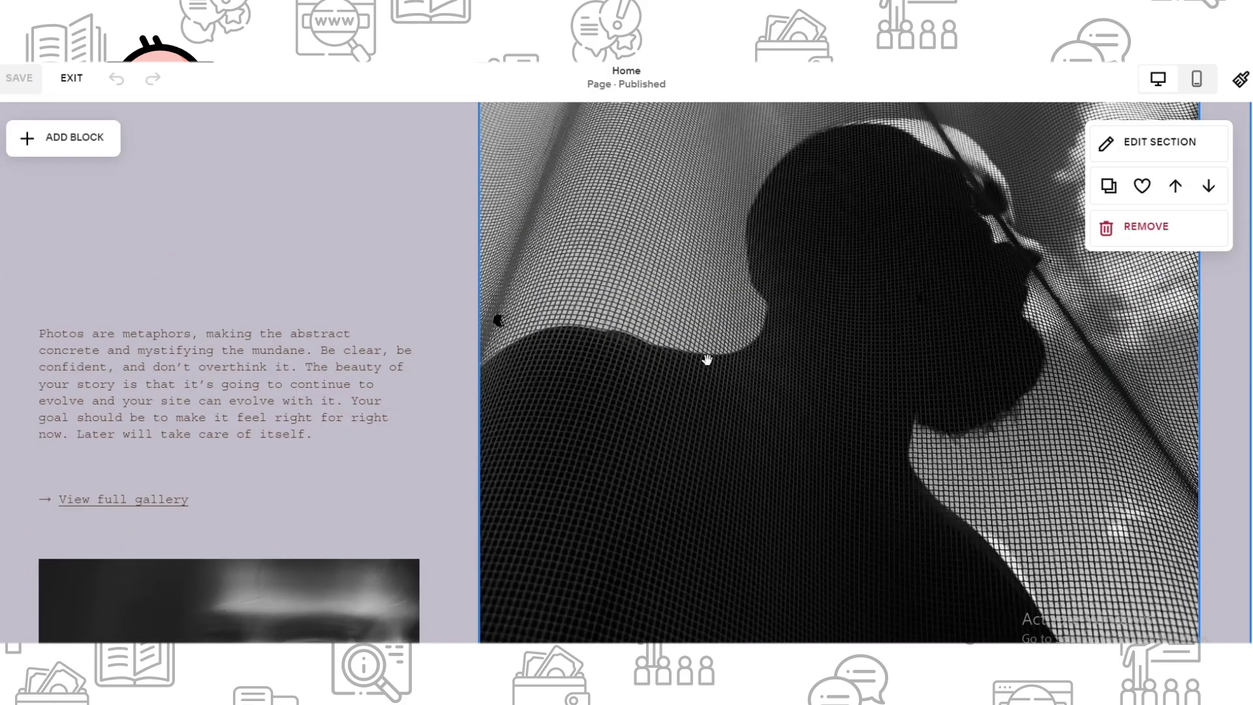
scroll(708, 333, down, 5)
scroll(708, 301, down, 5)
scroll(708, 303, up, 5)
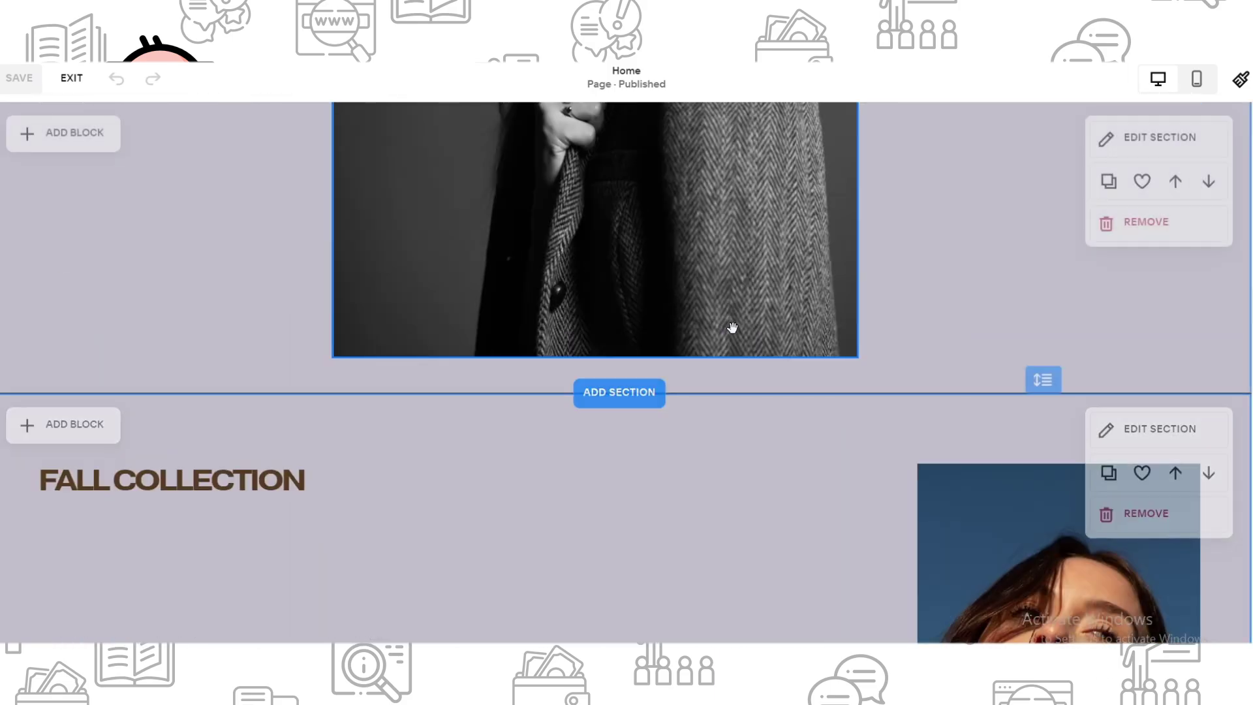
scroll(731, 330, up, 5)
scroll(809, 392, up, 5)
scroll(532, 336, up, 5)
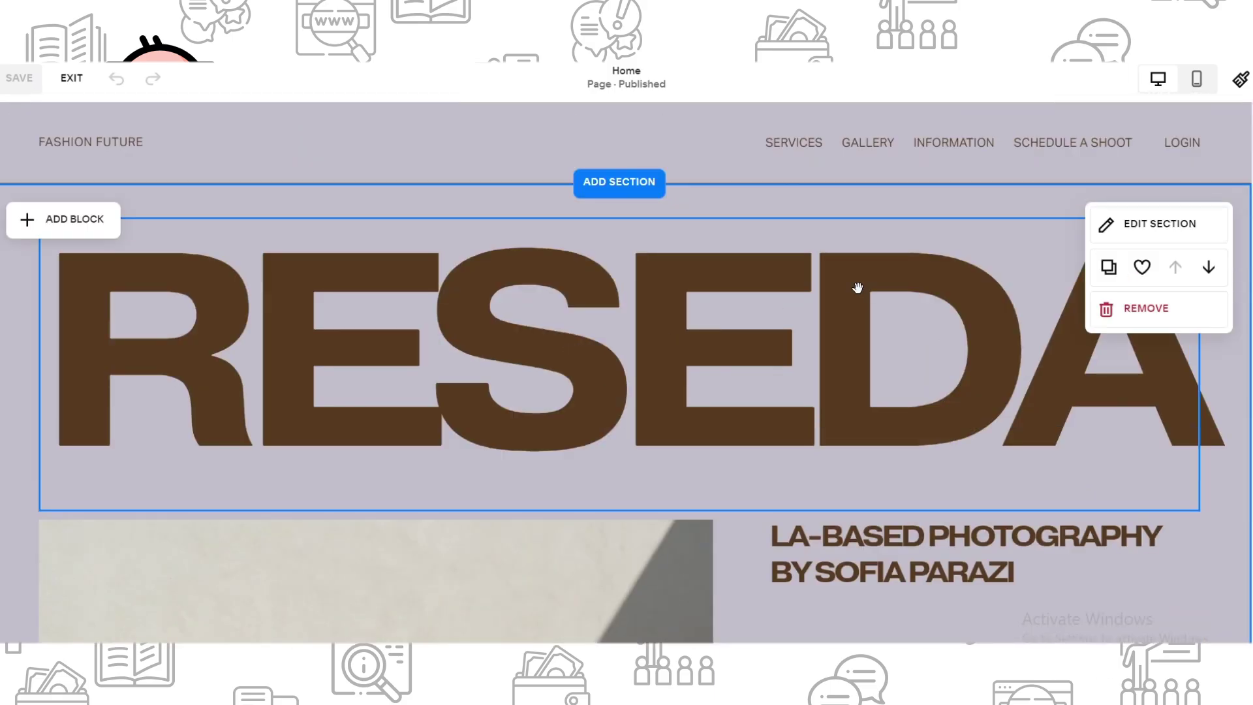
scroll(858, 289, down, 5)
scroll(774, 259, up, 5)
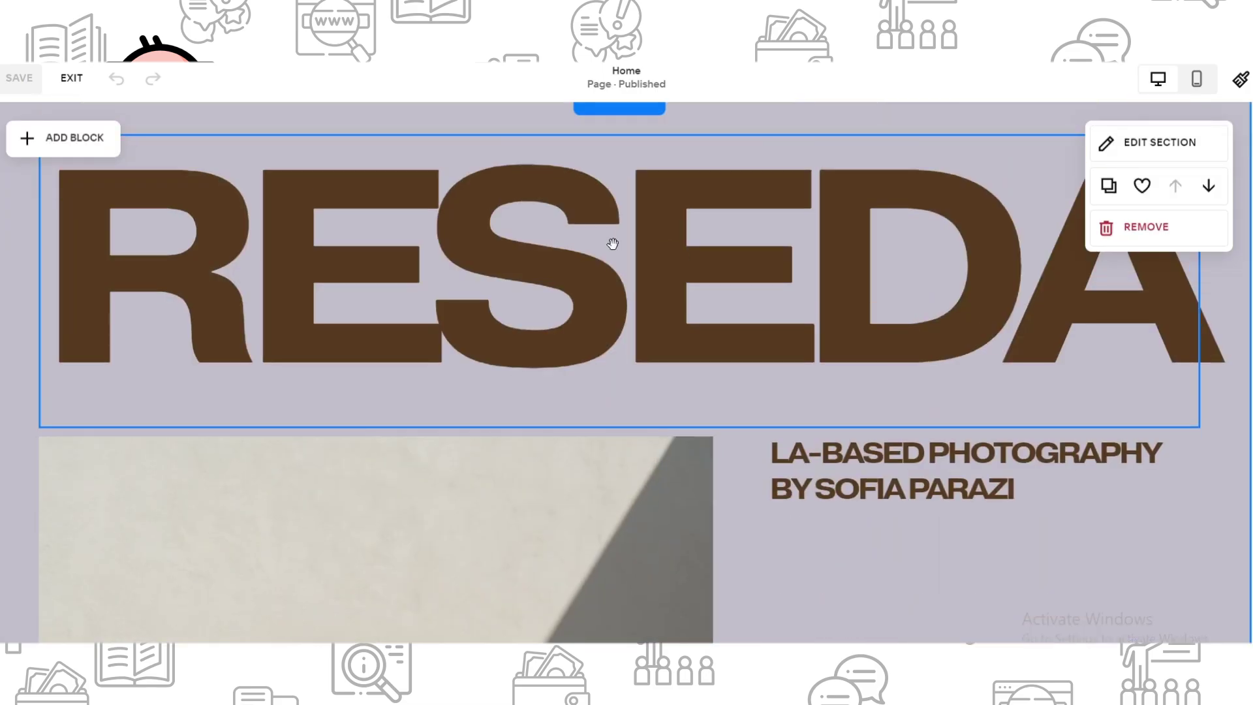
Replace the RESEDA heading text with 'FASHOIN FUTURE'.
click(687, 296)
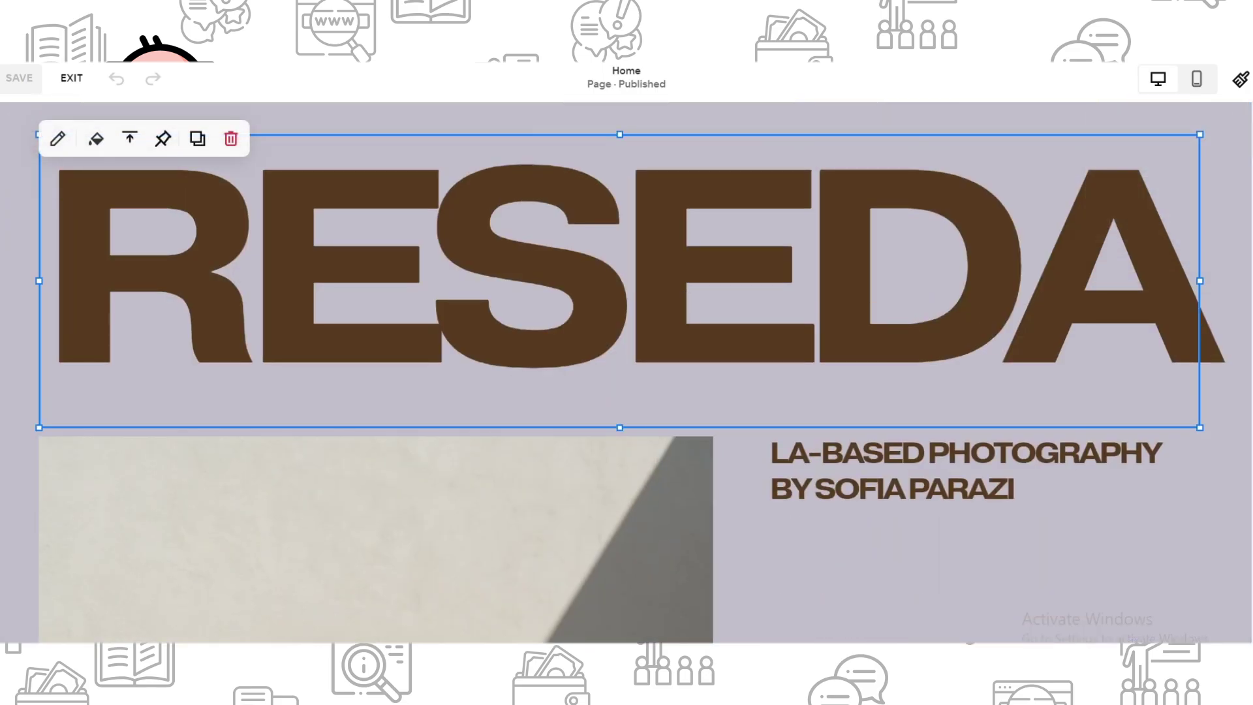
drag(1149, 305, 202, 272)
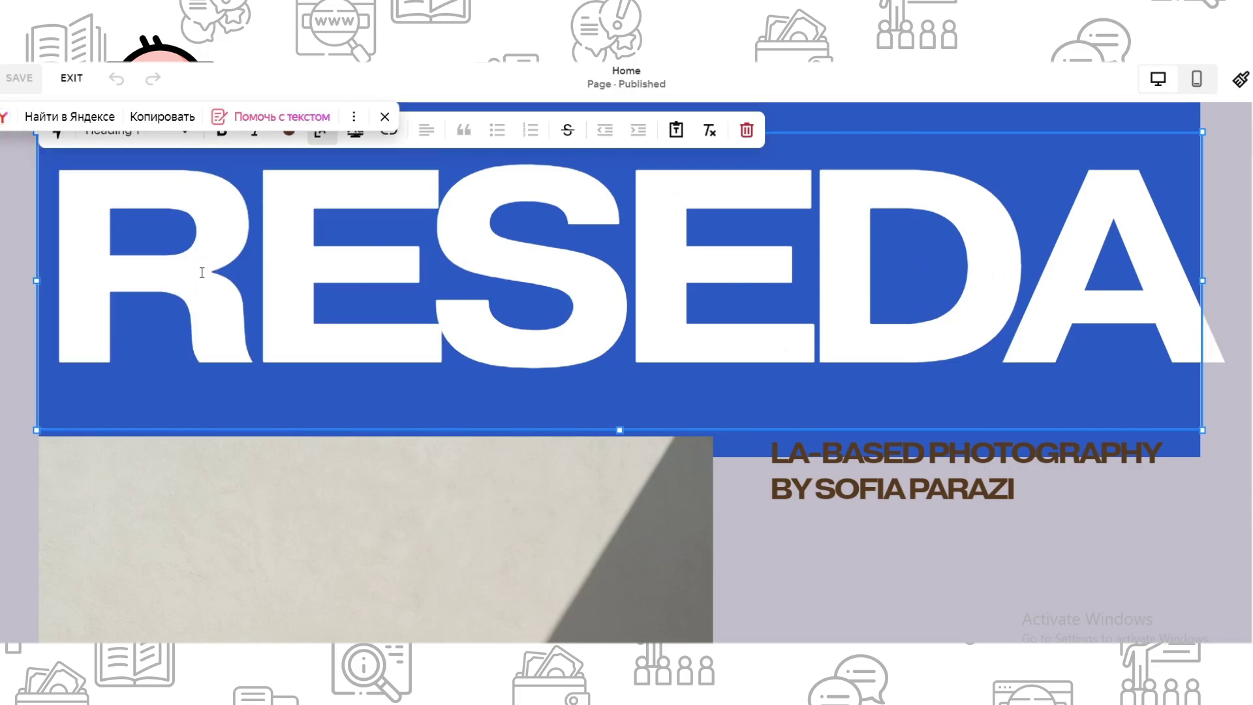
key(BackSpace)
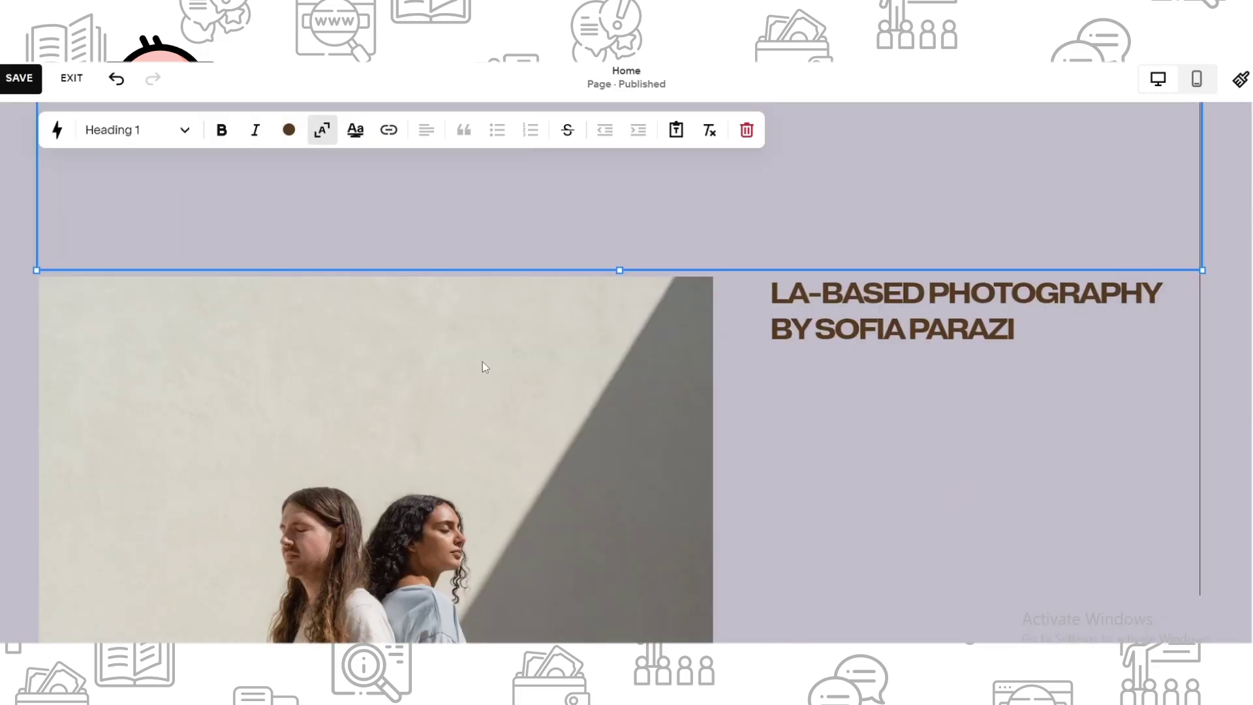
text(FASHO)
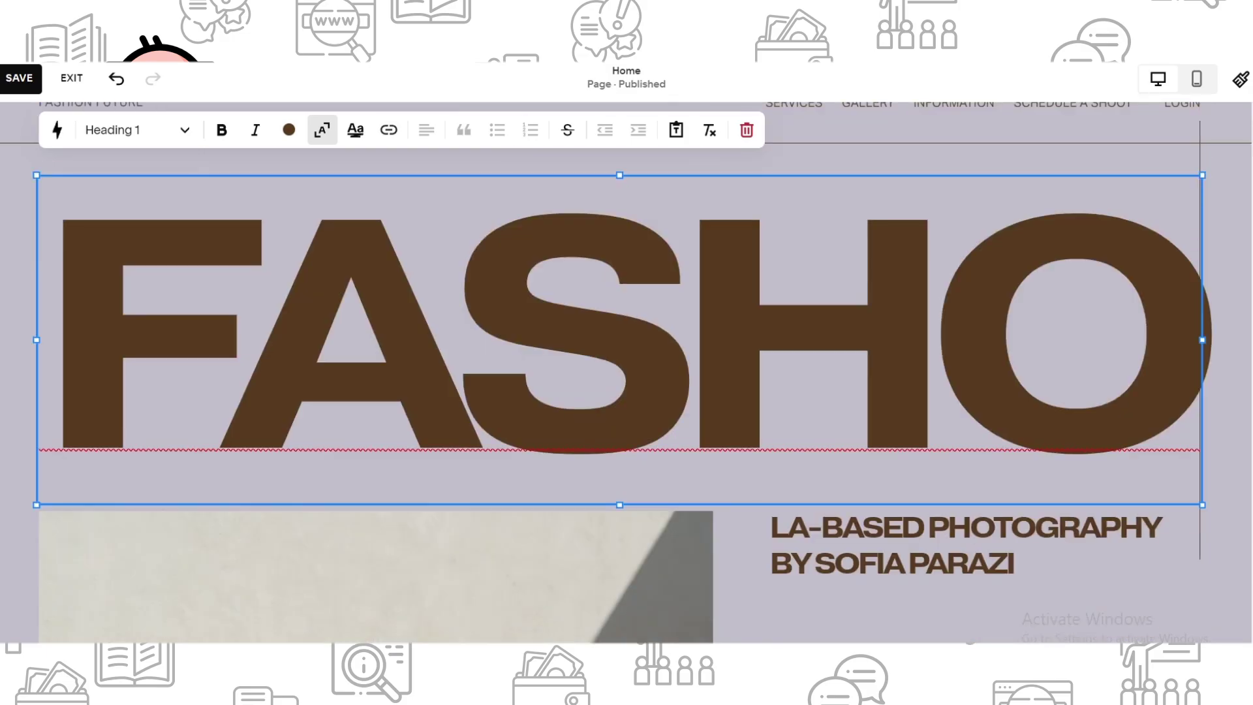
text(IN)
key(Return)
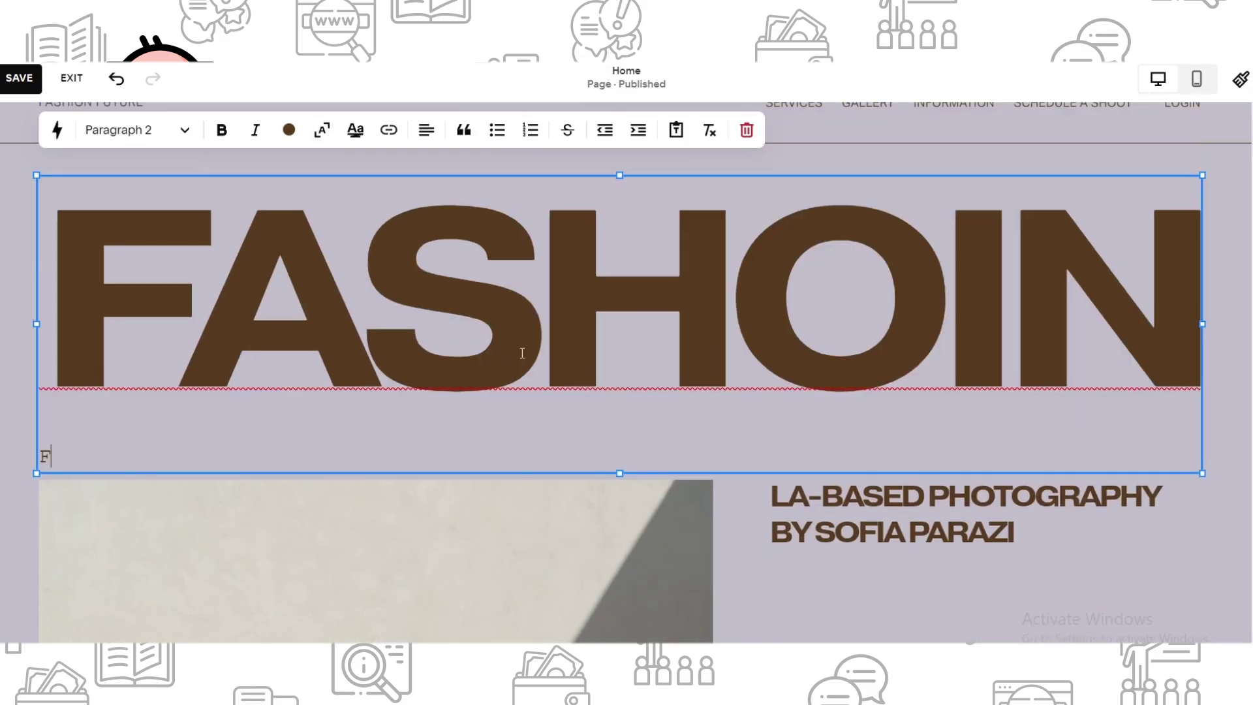
key(BackSpace)
text(F)
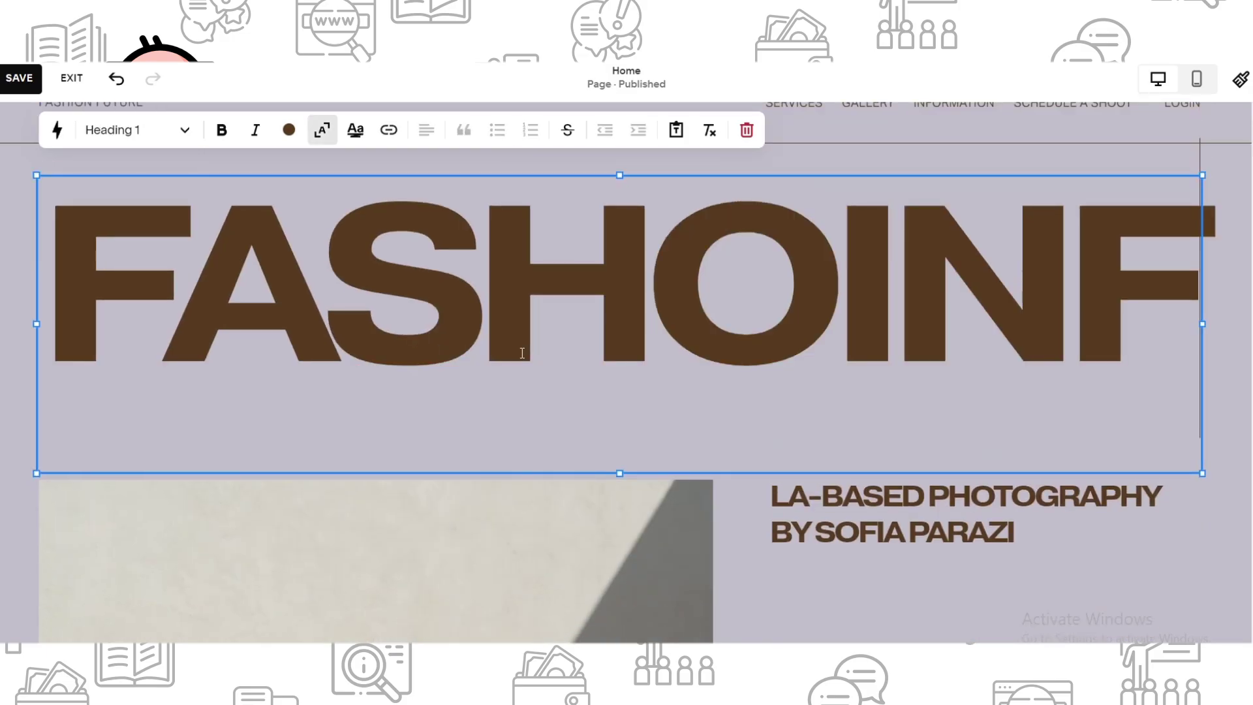
text(U)
key(BackSpace)
key(BackSpace)
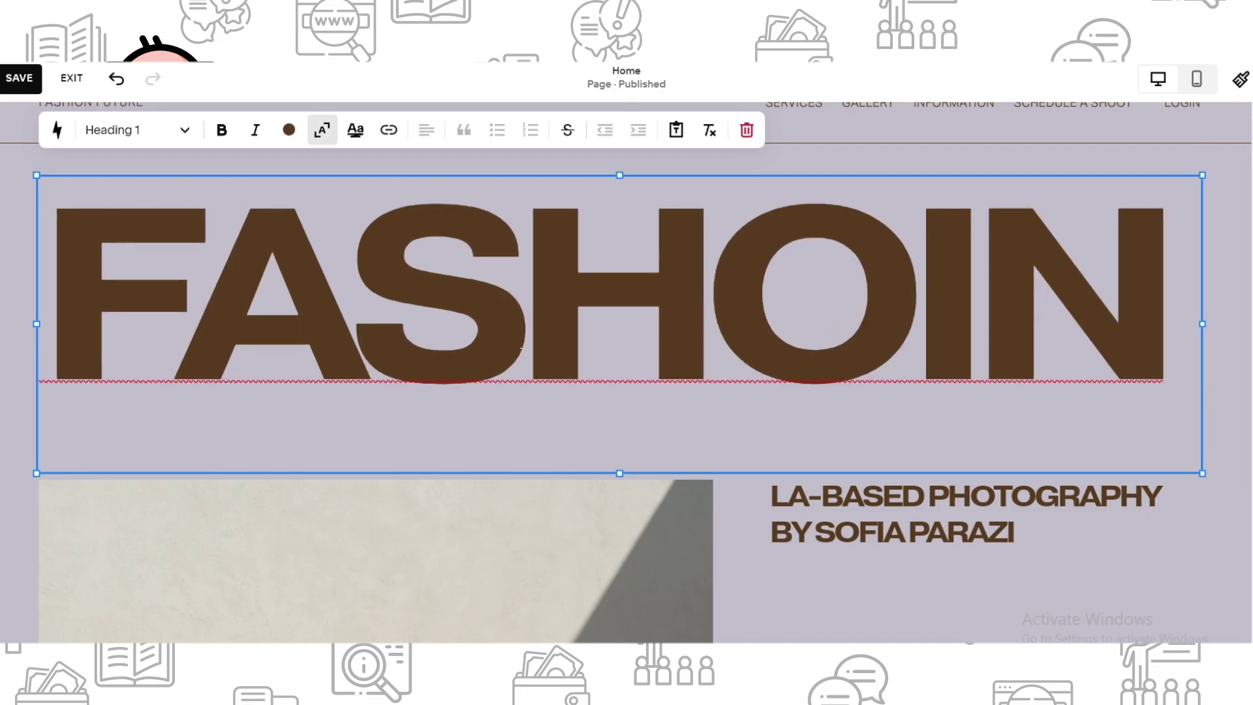
text( FUTURE)
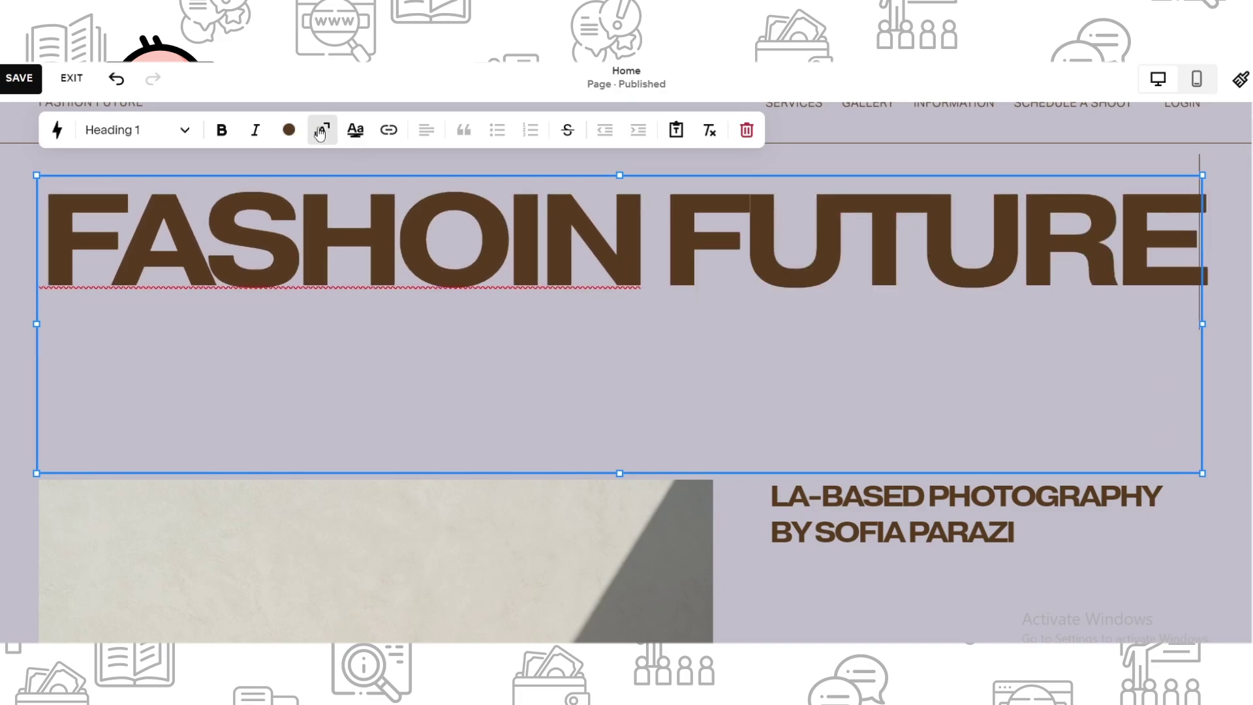
Resize the FASHOIN FUTURE heading block to a narrower, shorter box.
click(834, 598)
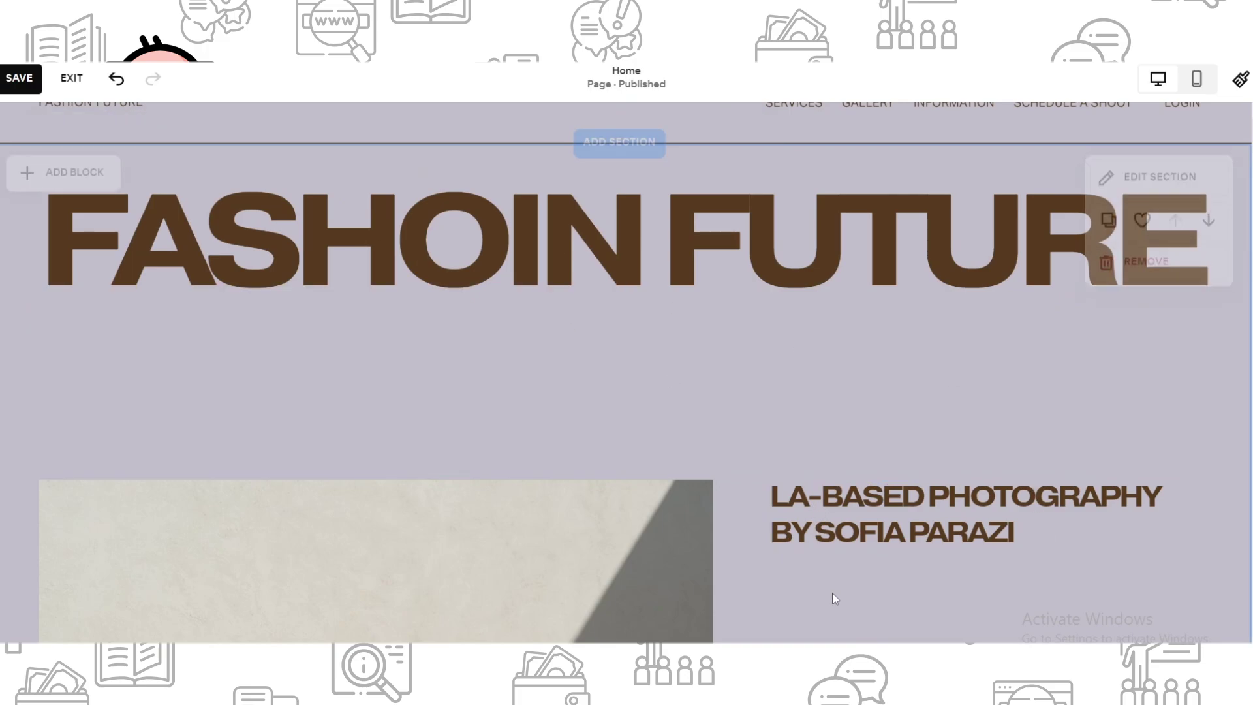
scroll(894, 608, down, 3)
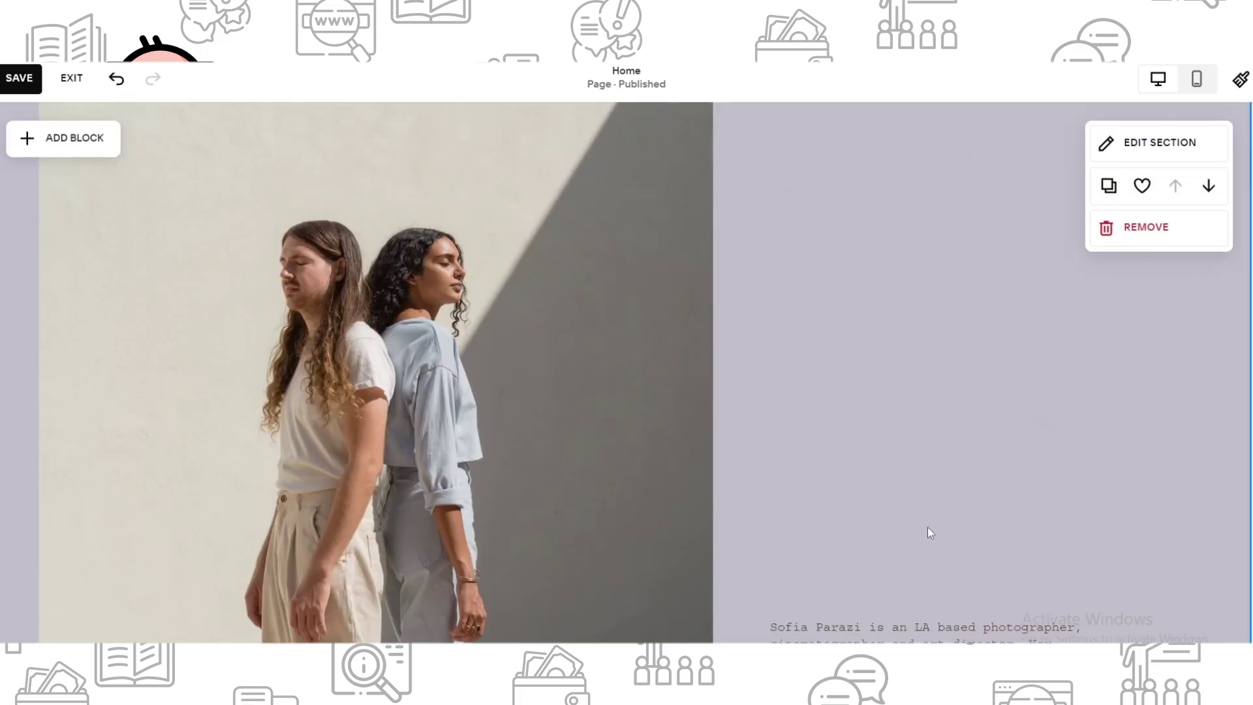
scroll(931, 534, up, 3)
click(814, 312)
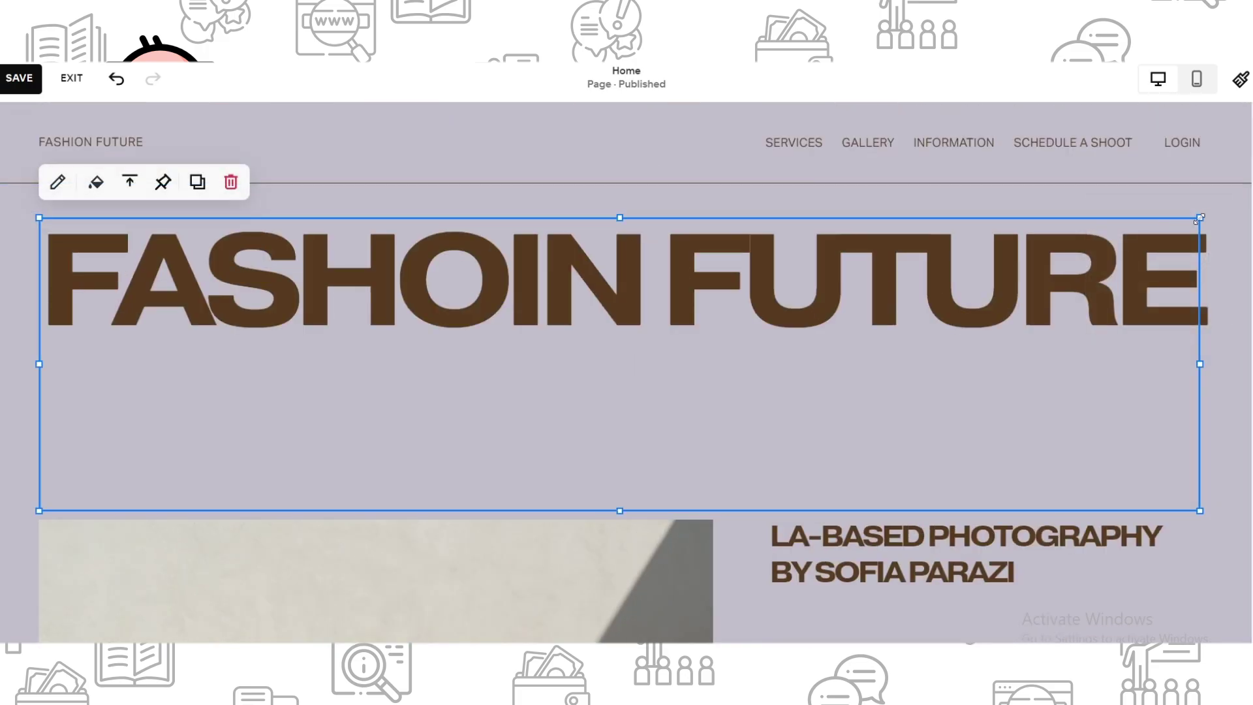
drag(1197, 219, 918, 368)
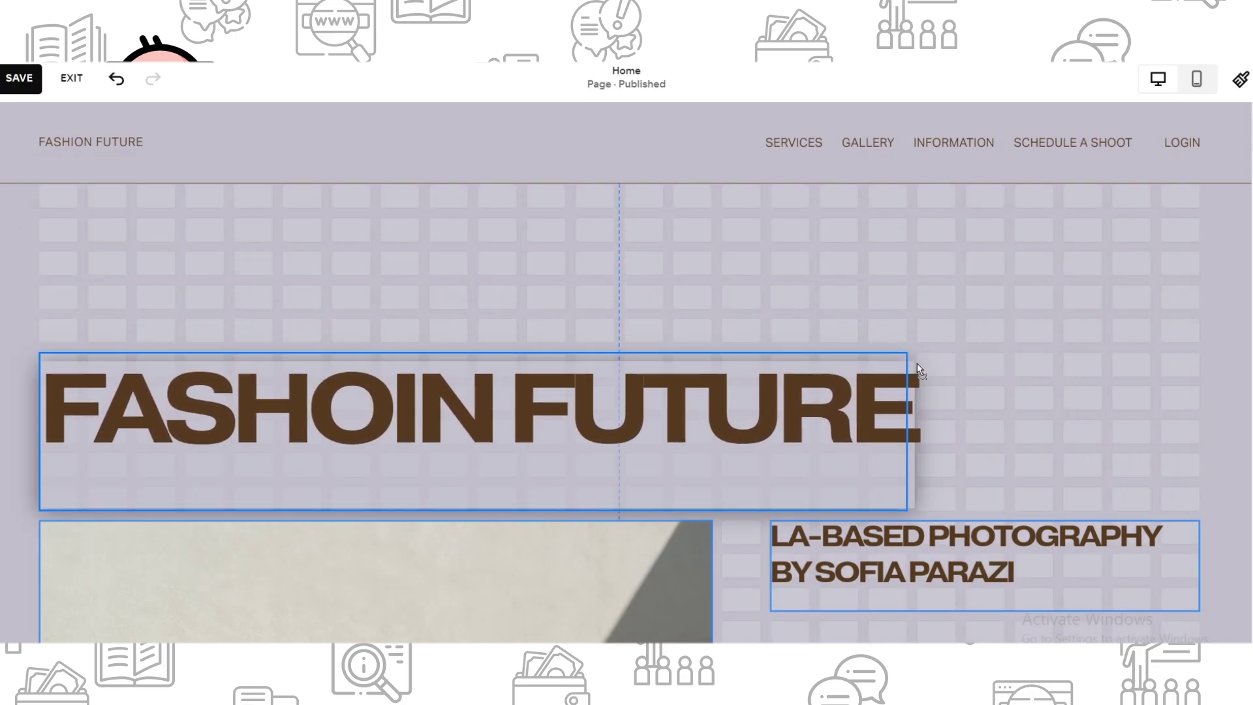
drag(917, 364, 949, 419)
drag(44, 441, 761, 352)
click(986, 407)
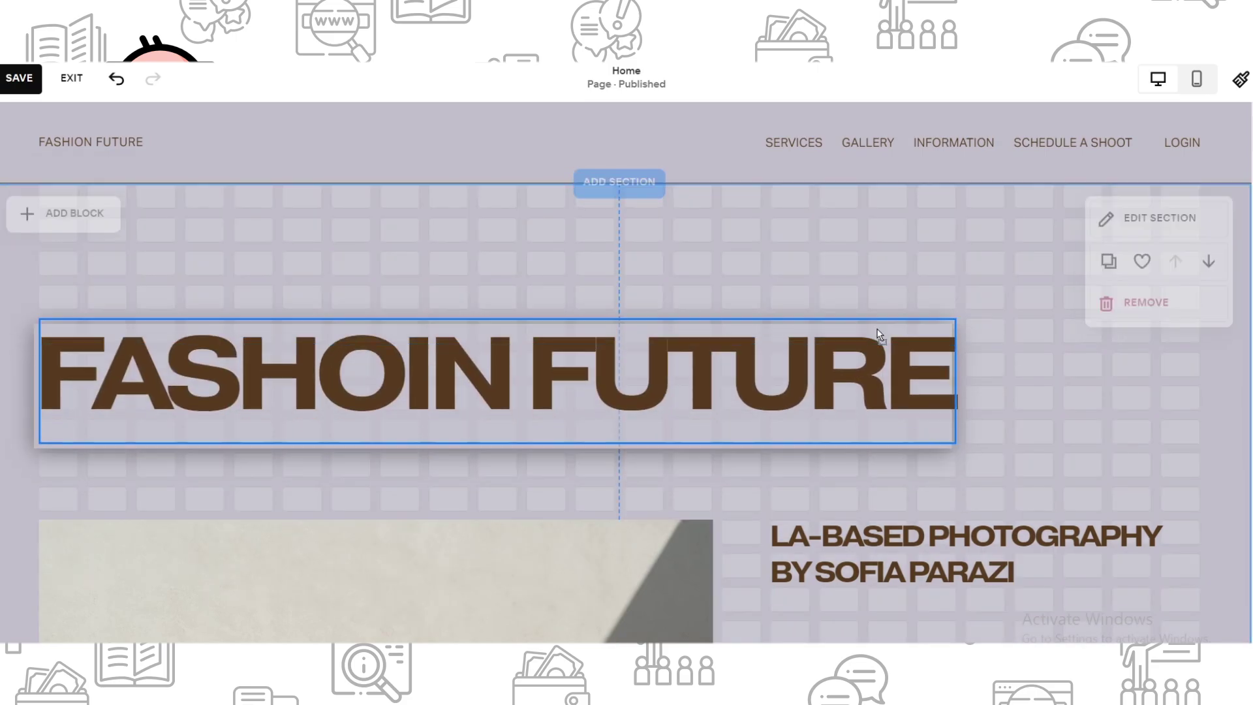
Move the FASHOIN FUTURE heading block up to its new spot in the section.
drag(878, 334, 918, 281)
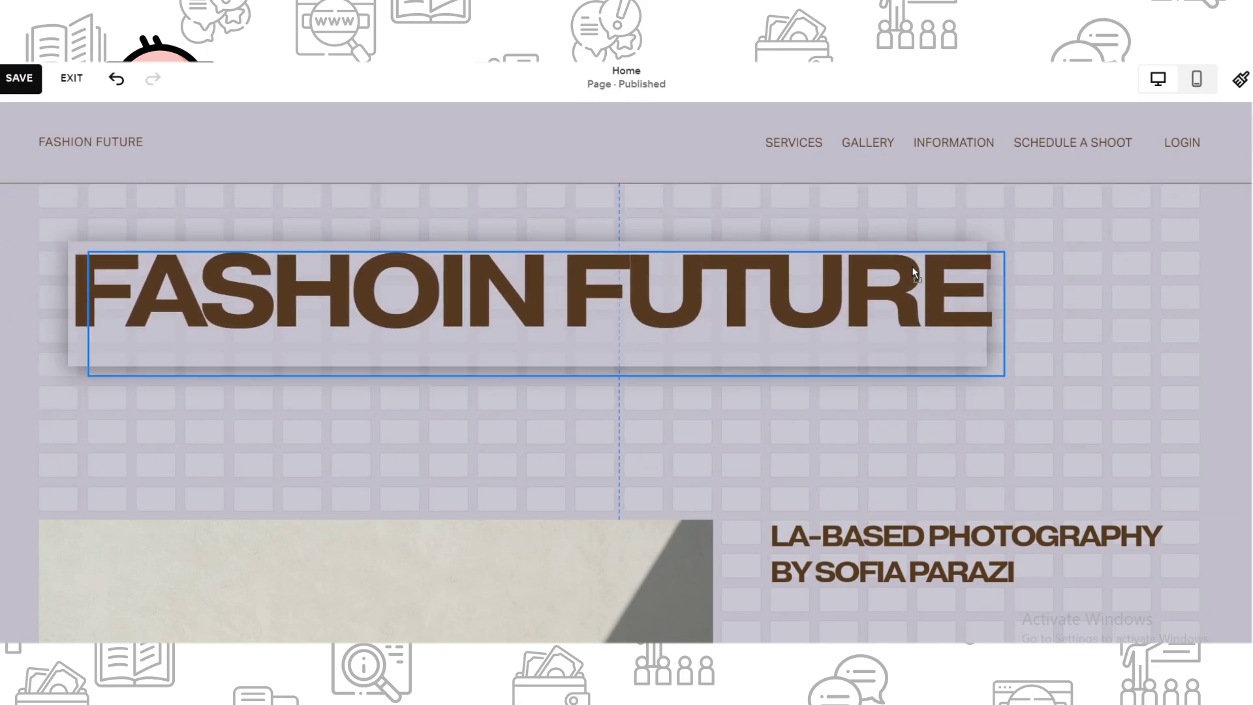
drag(918, 281, 895, 302)
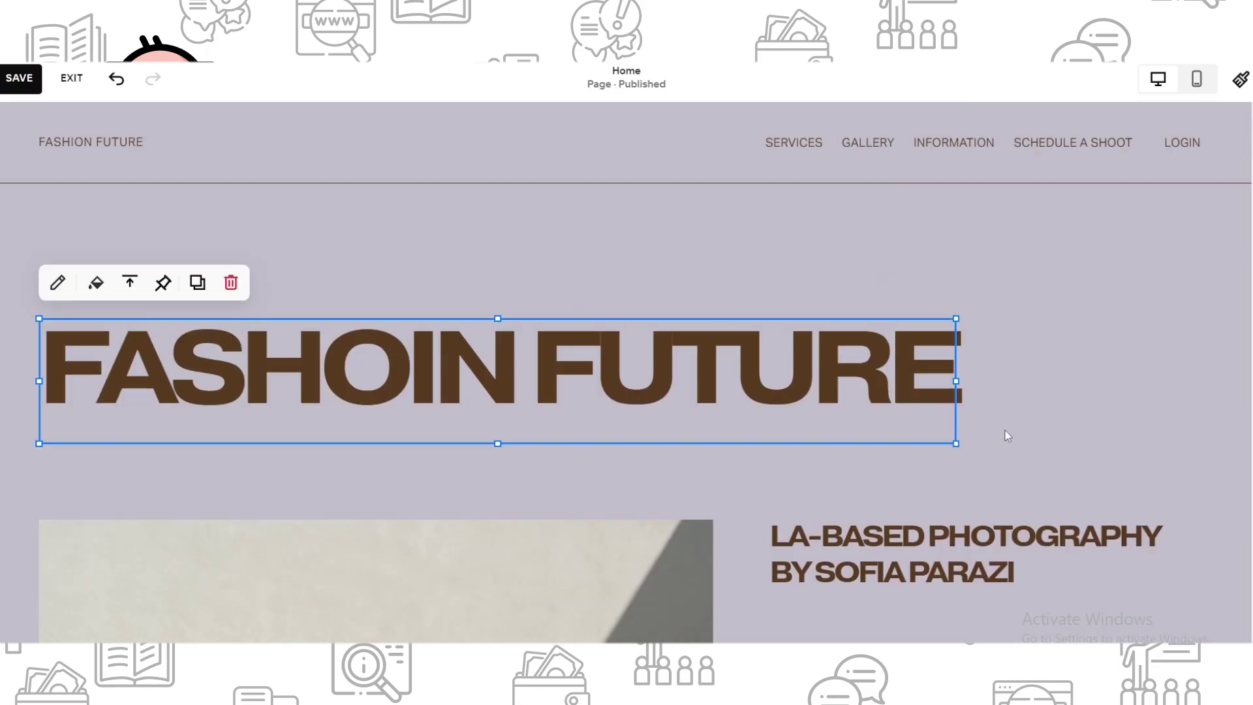
scroll(1005, 443, down, 3)
scroll(741, 480, down, 3)
scroll(839, 427, down, 3)
scroll(916, 441, up, 5)
scroll(1016, 481, up, 2)
scroll(716, 453, down, 1)
scroll(610, 503, down, 3)
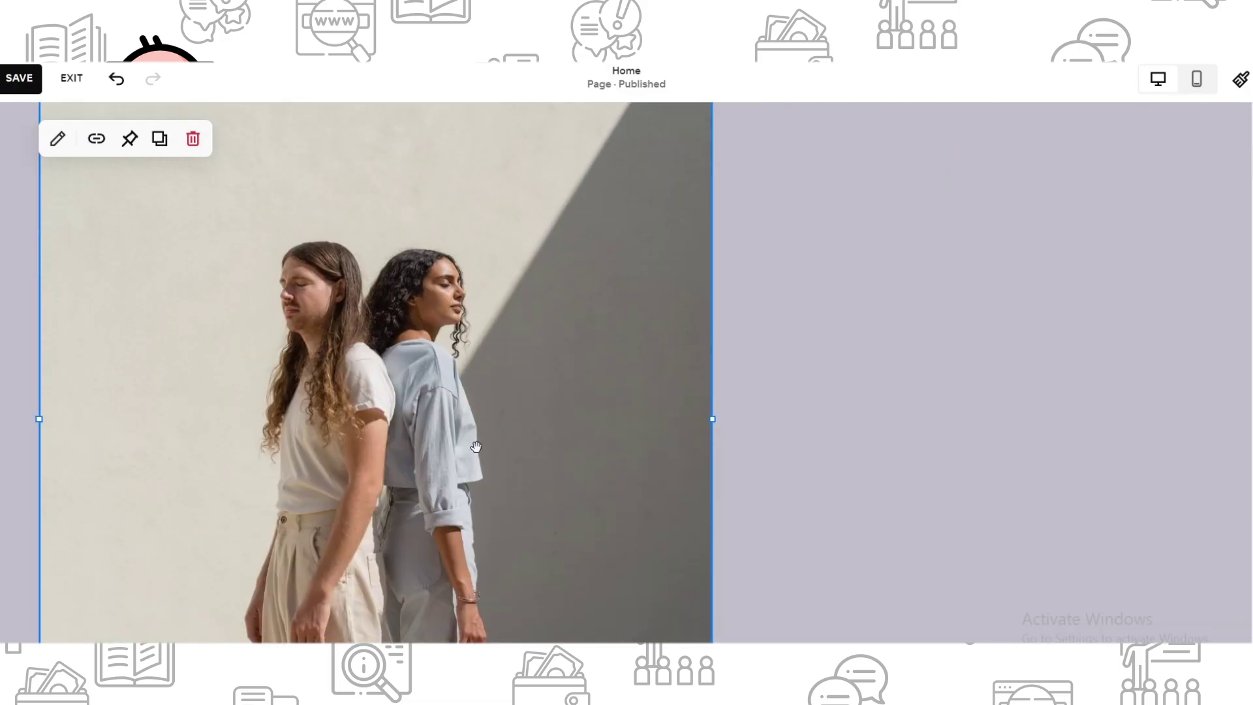
scroll(471, 443, up, 1)
scroll(500, 448, up, 4)
scroll(518, 486, down, 4)
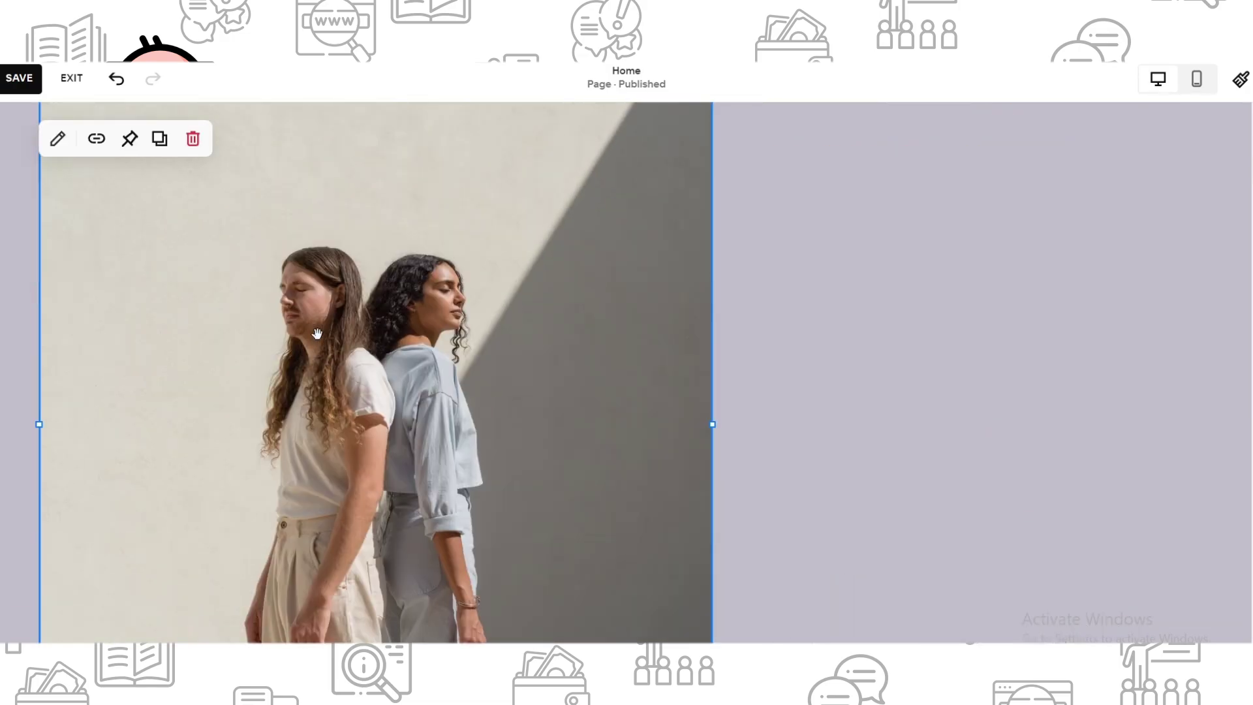
scroll(316, 334, up, 1)
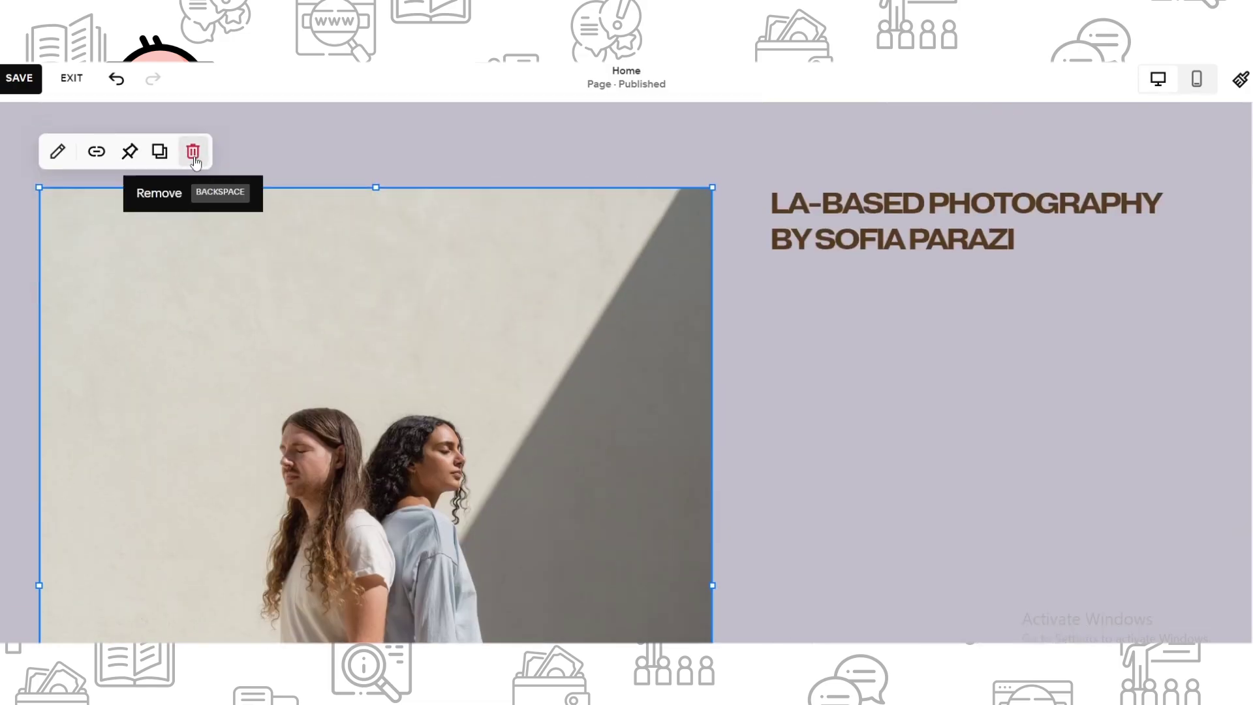
Remove the two-model photo block from the opening section.
click(193, 154)
scroll(526, 306, up, 3)
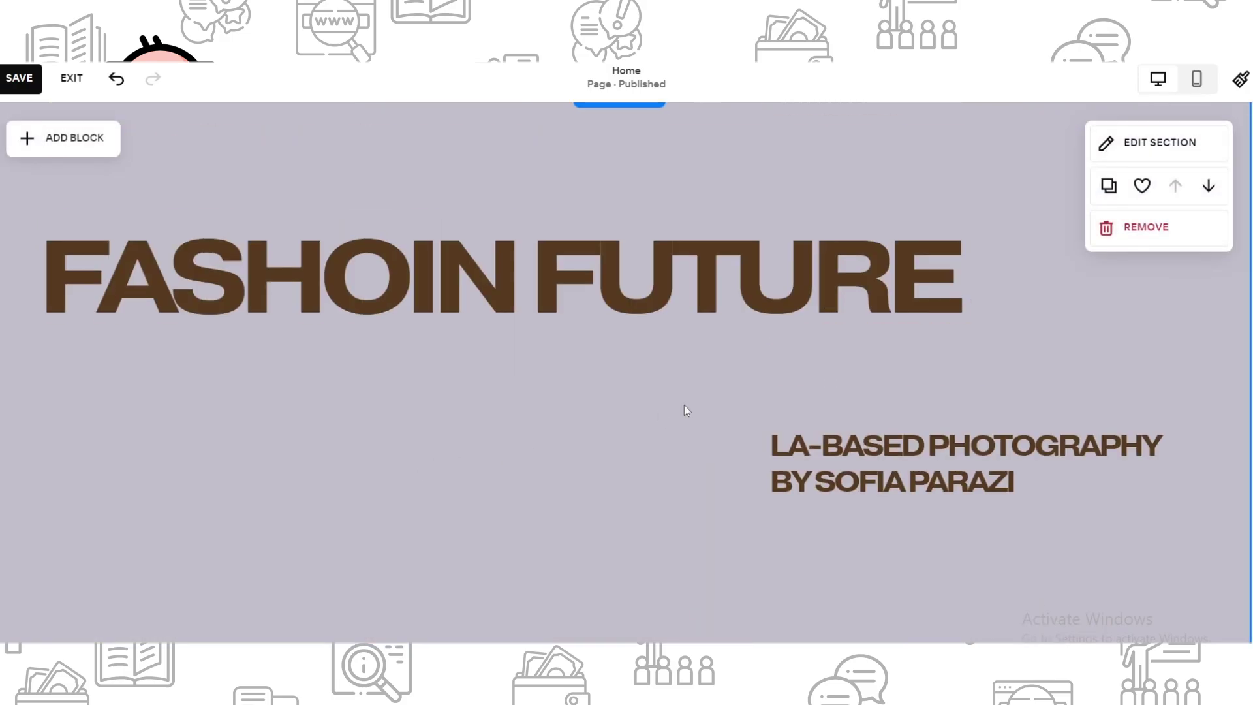
scroll(692, 247, up, 1)
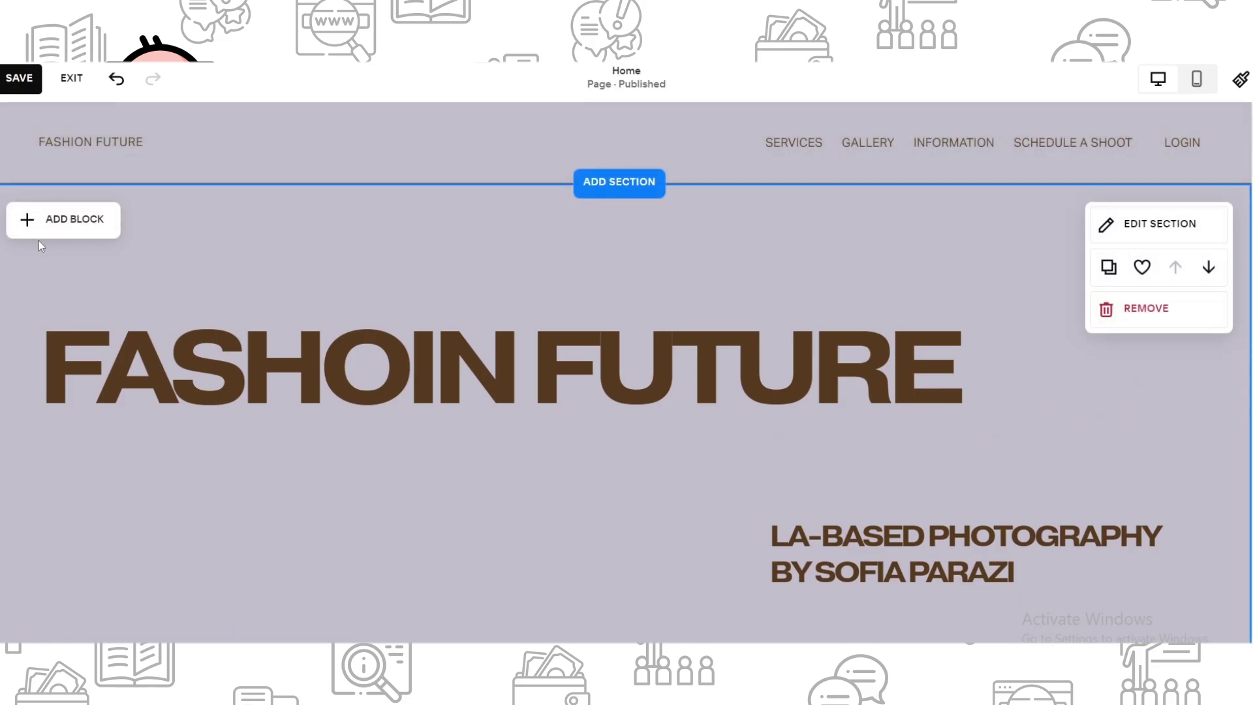
Add a Map block showing New York to the opening section.
click(44, 230)
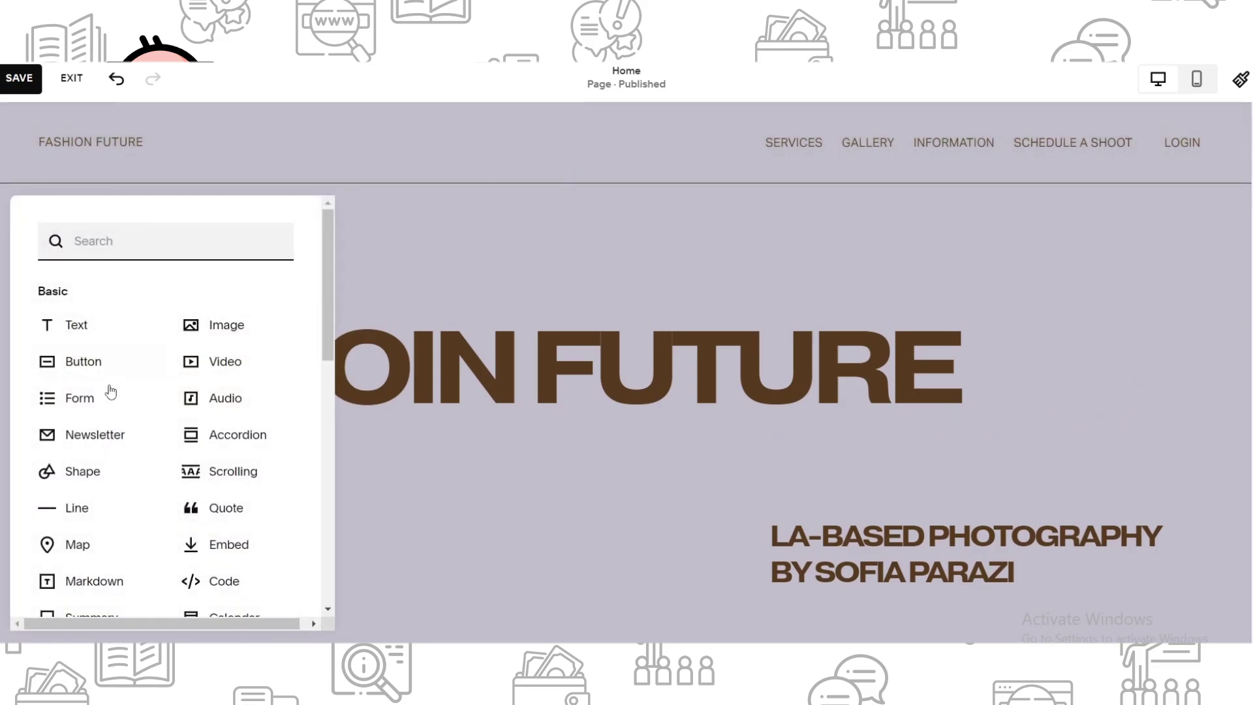
scroll(99, 382, down, 3)
scroll(84, 384, up, 3)
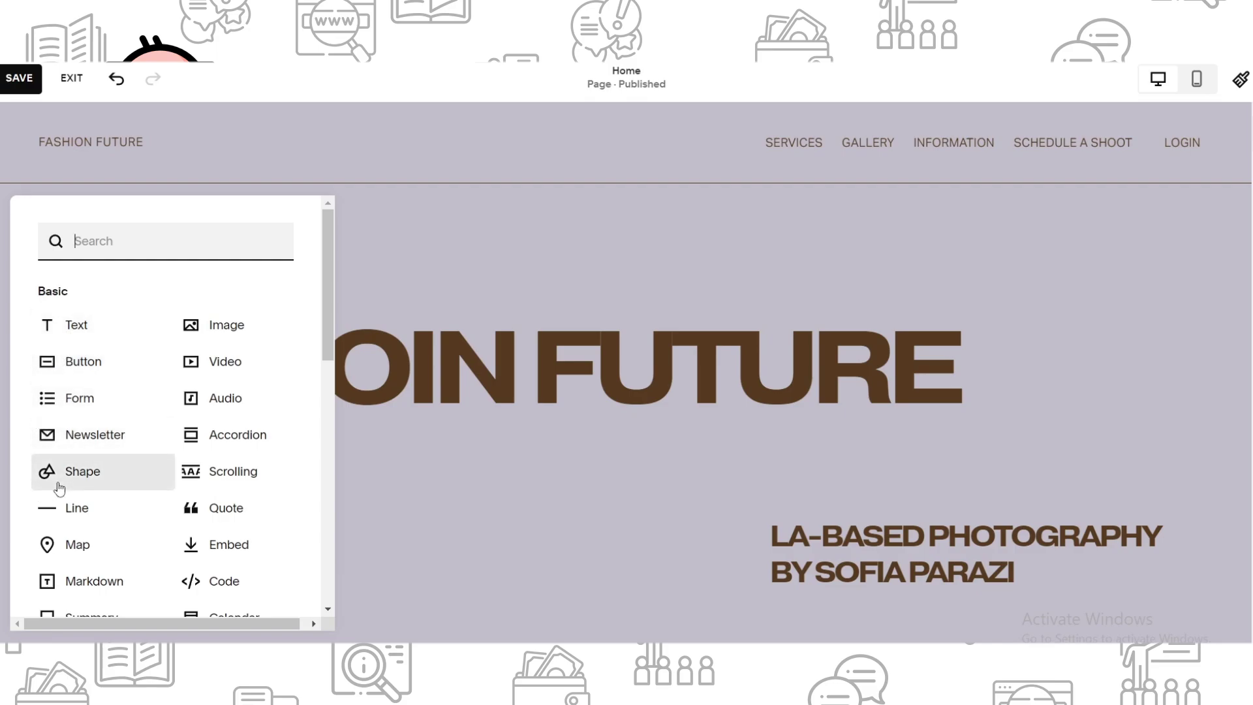
scroll(99, 528, down, 1)
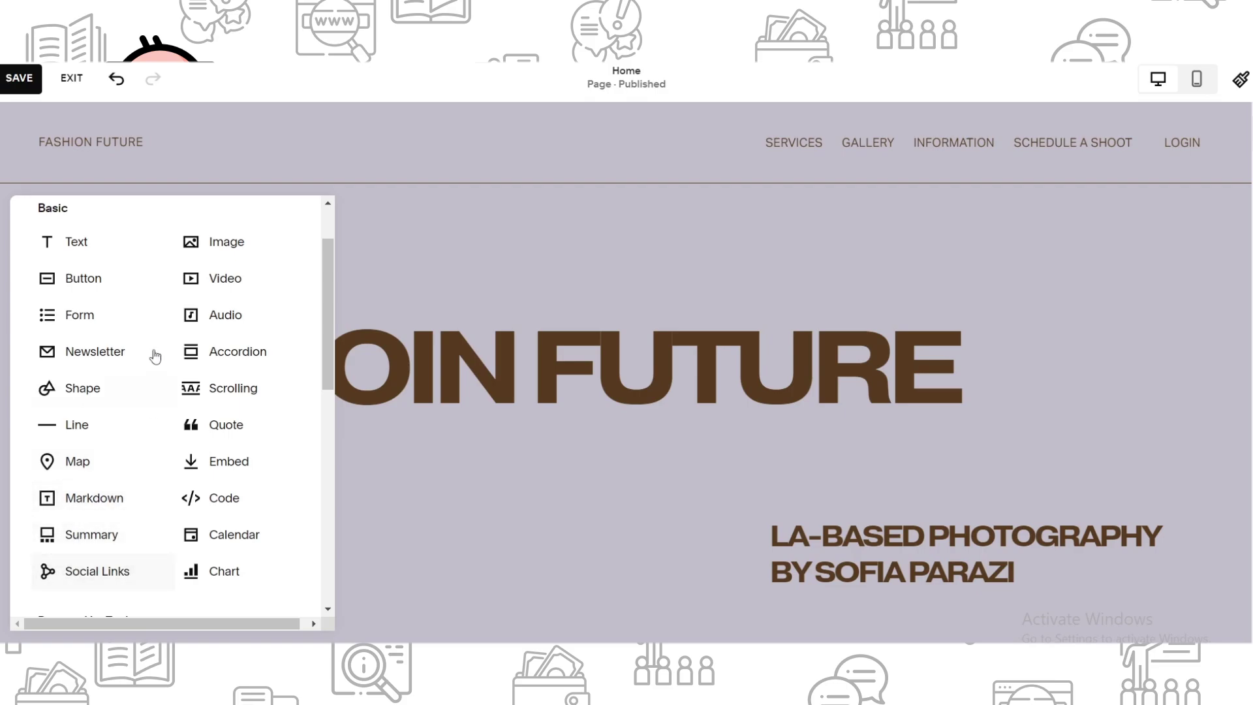
scroll(157, 349, up, 1)
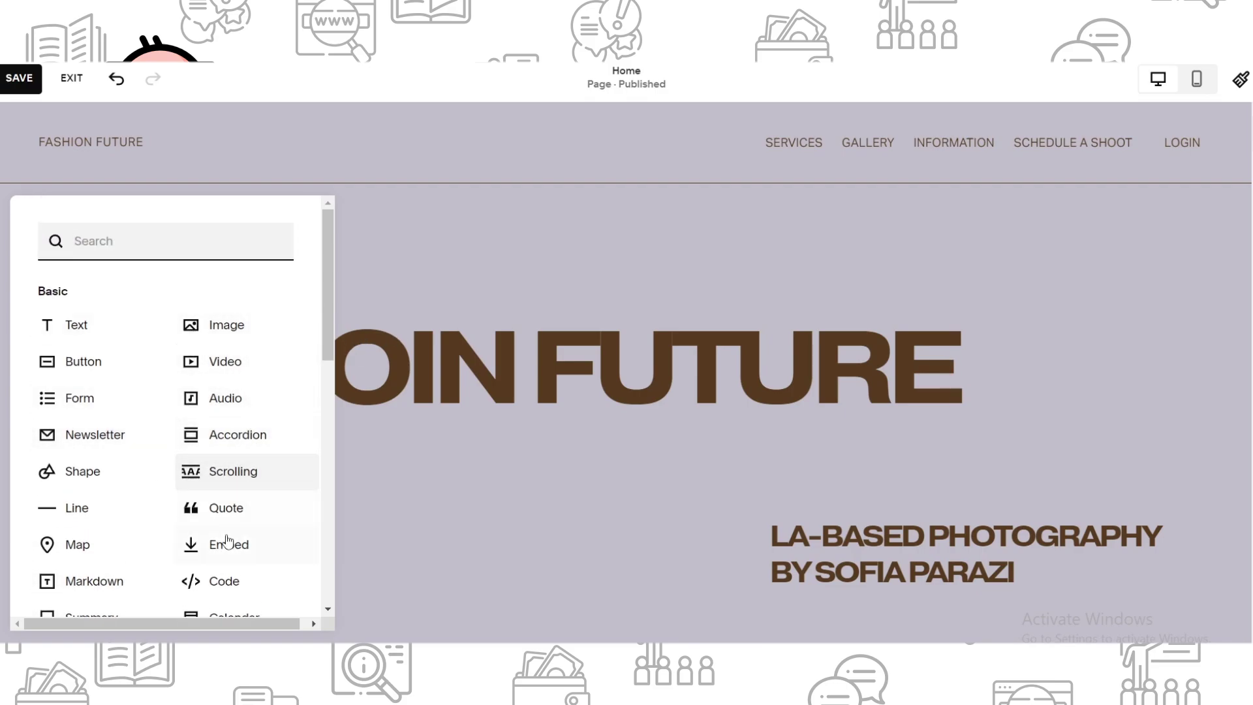
scroll(221, 545, down, 2)
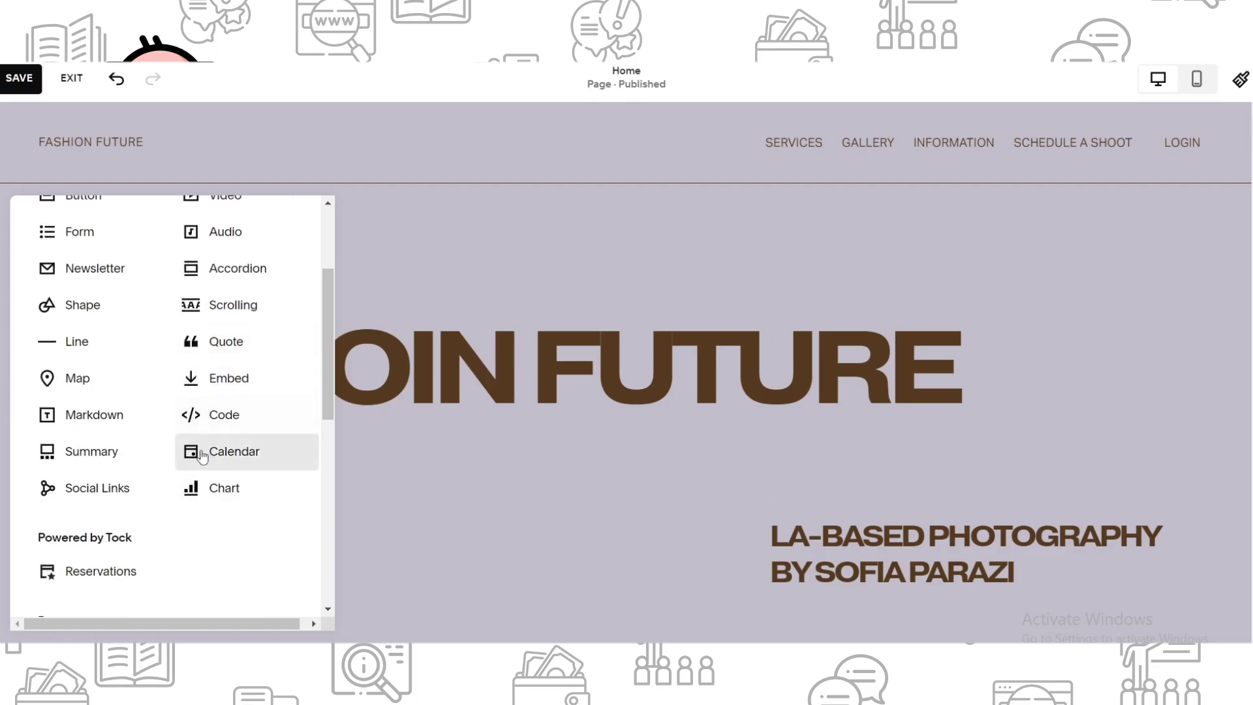
scroll(169, 489, up, 2)
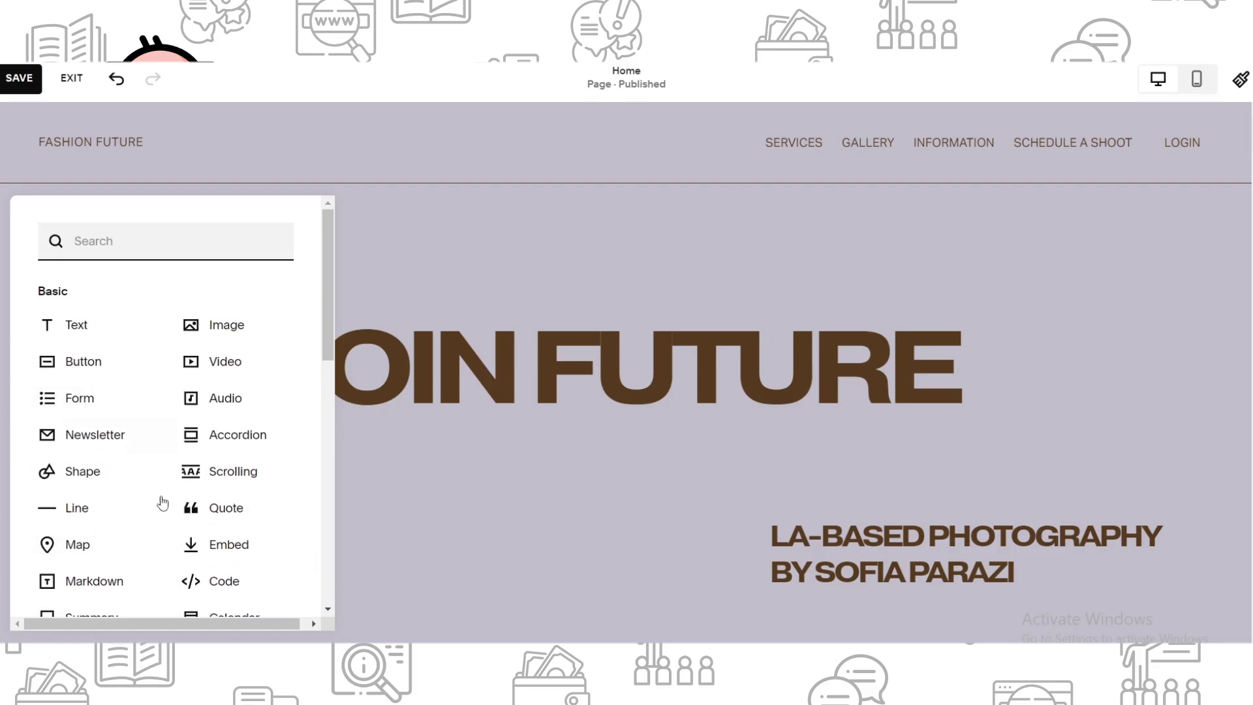
Add a map block, enlarge it below the heading, and move the tagline text up beside it.
click(84, 545)
scroll(302, 456, down, 1)
scroll(350, 359, down, 4)
scroll(349, 360, up, 2)
mouse_move(306, 314)
mouse_down()
mouse_move(477, 493)
mouse_move(345, 549)
mouse_move(344, 576)
mouse_up()
scroll(345, 548, up, 3)
scroll(444, 336, down, 5)
drag(423, 355, 620, 555)
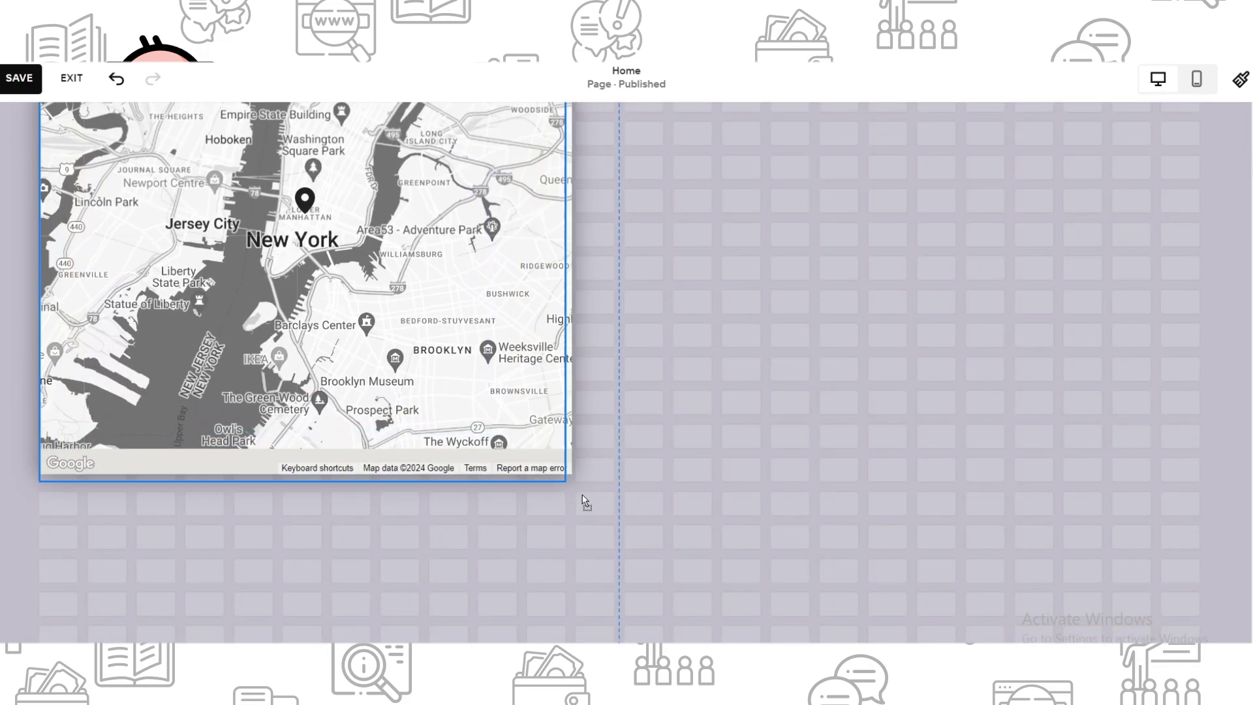
scroll(620, 554, up, 5)
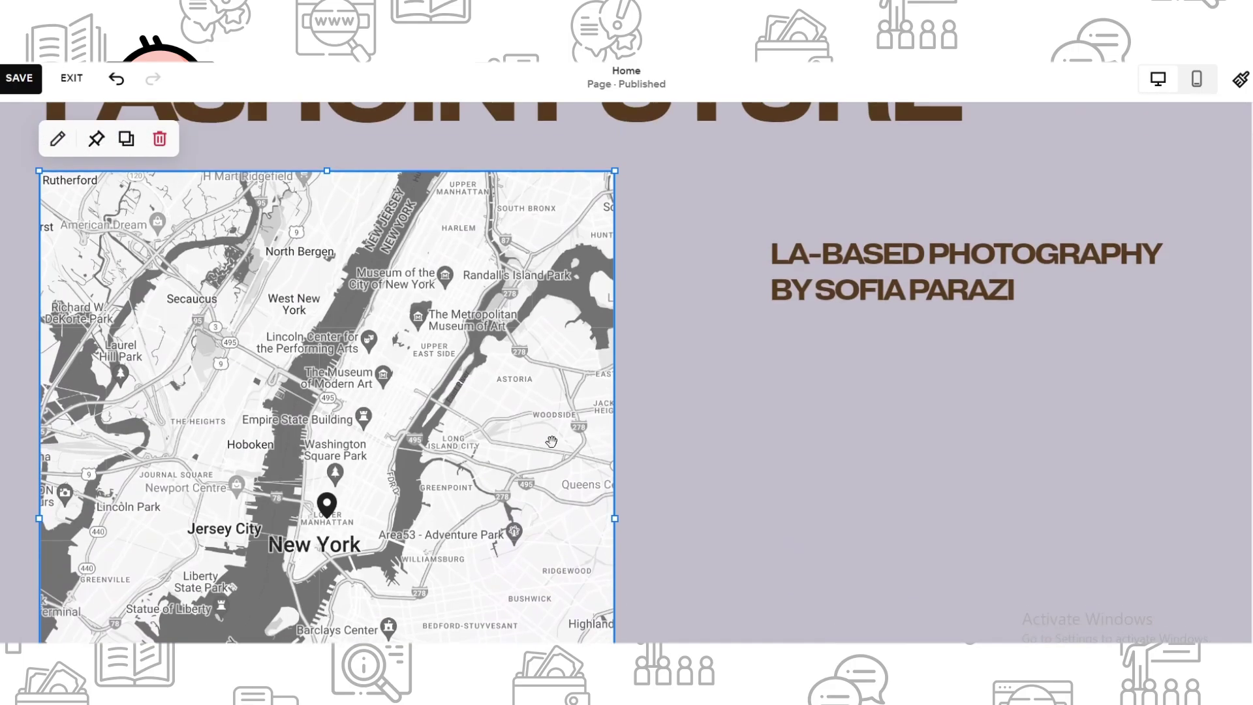
drag(532, 460, 563, 490)
scroll(531, 457, down, 3)
scroll(532, 457, up, 1)
click(908, 316)
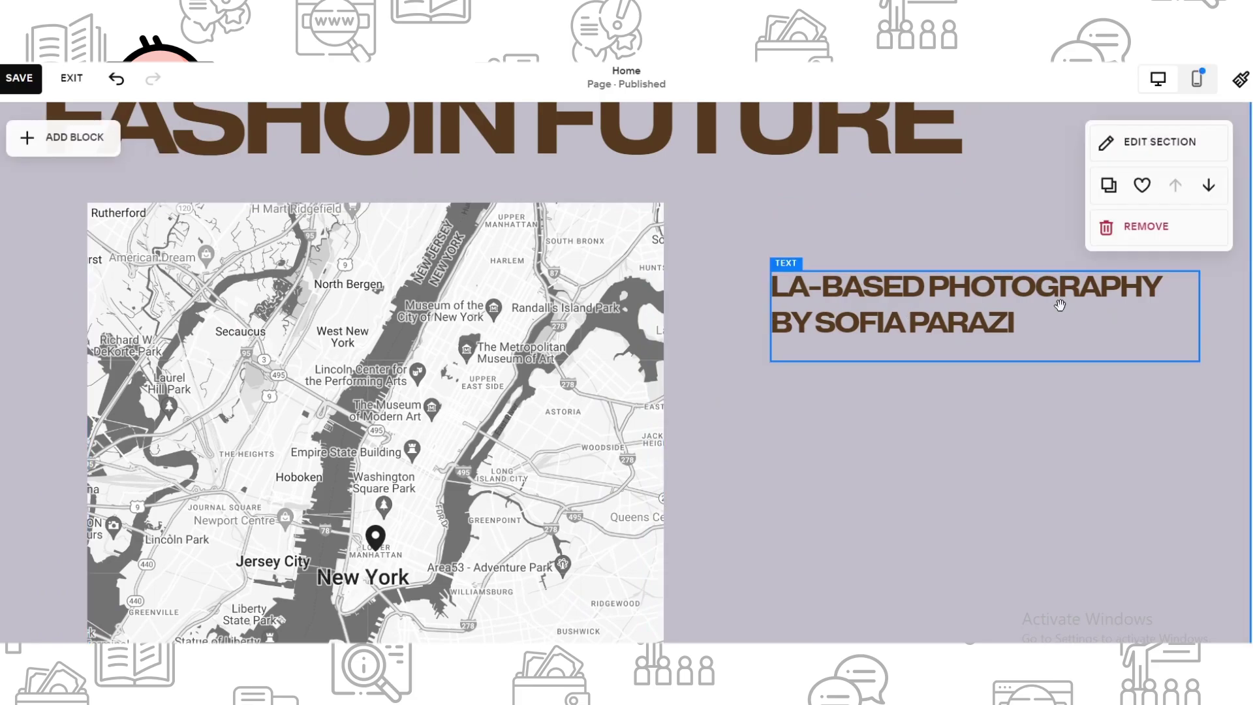
drag(1006, 277, 892, 220)
click(662, 431)
scroll(662, 431, down, 2)
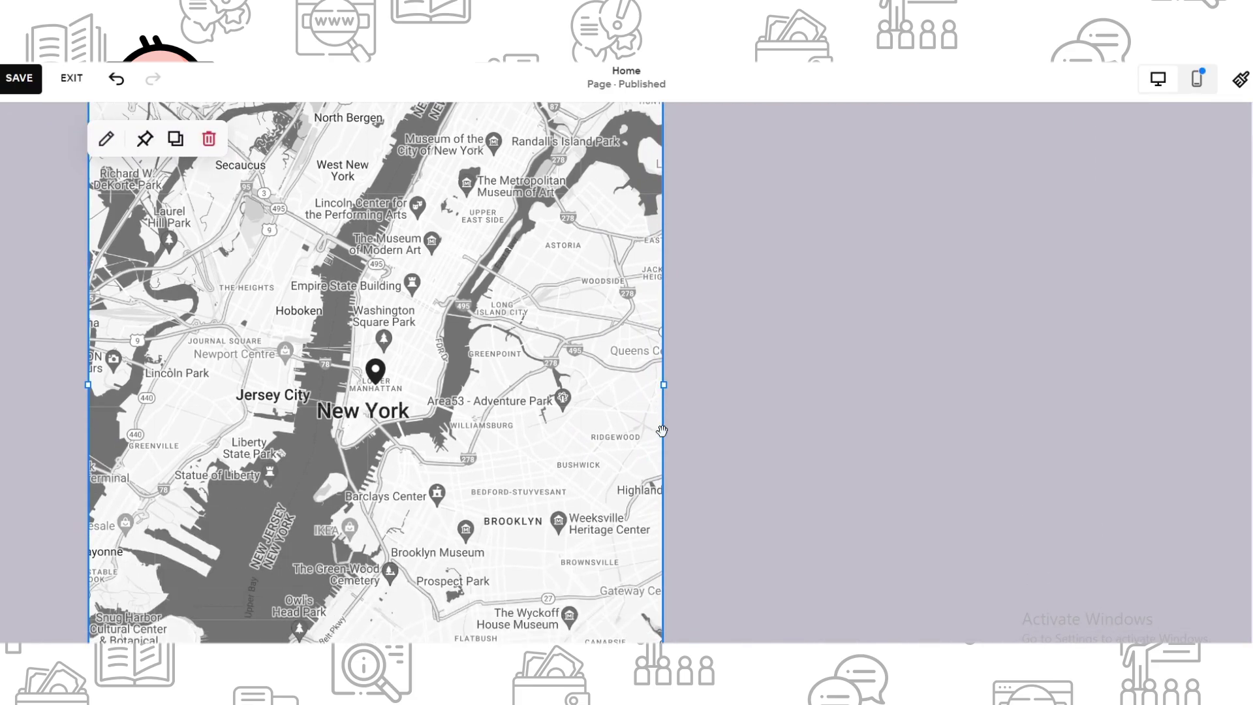
Set the map's address to country France and city Gouzon in its Content settings.
double_click(501, 388)
scroll(347, 443, up, 2)
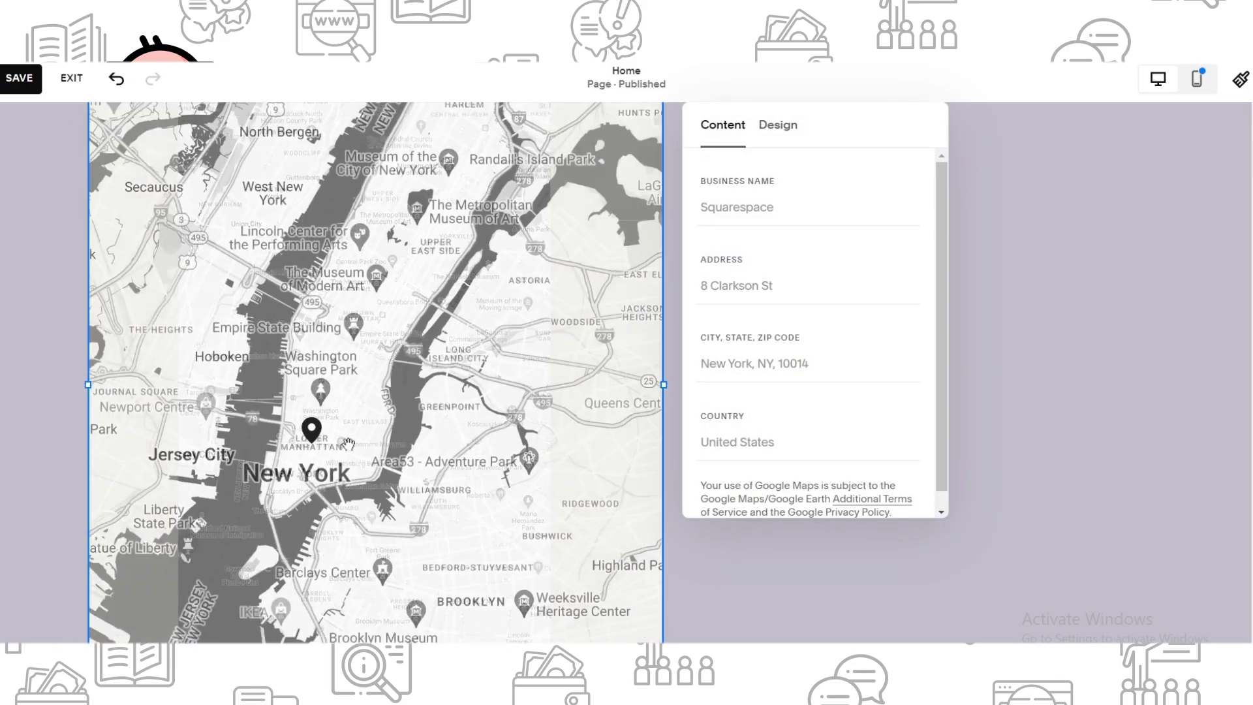
scroll(347, 443, down, 3)
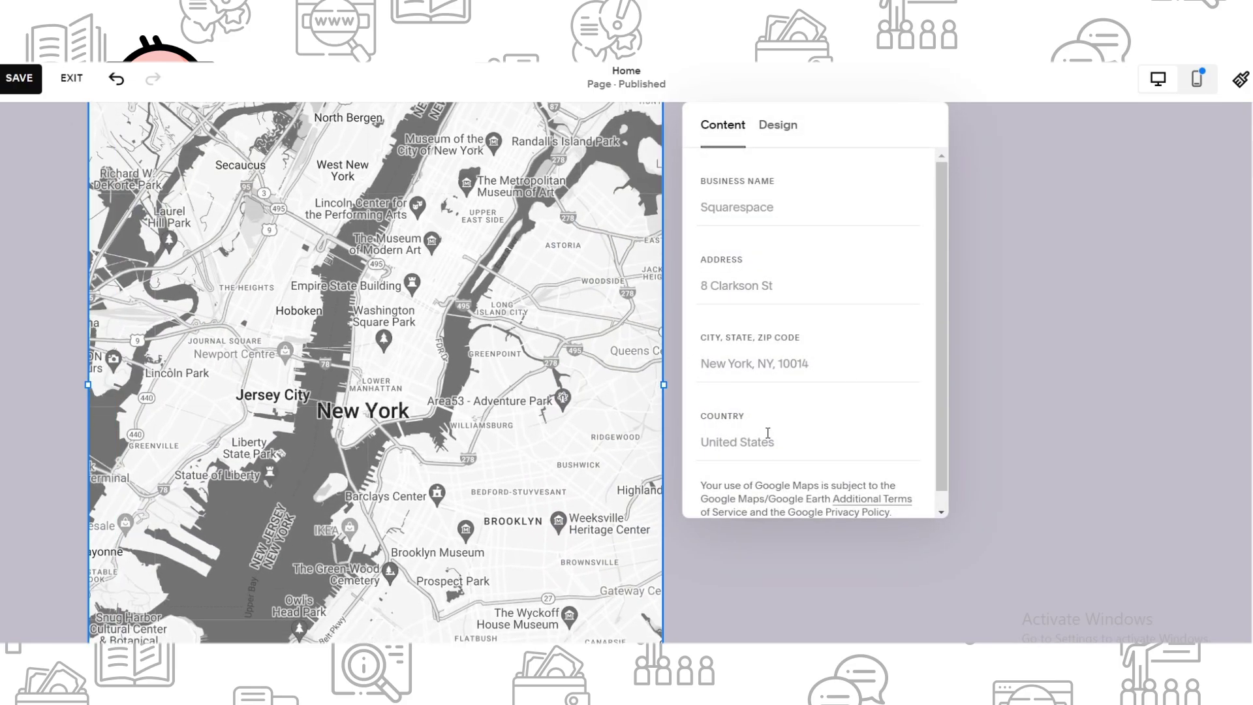
click(774, 441)
text(fRA)
key(BackSpace)
text(France)
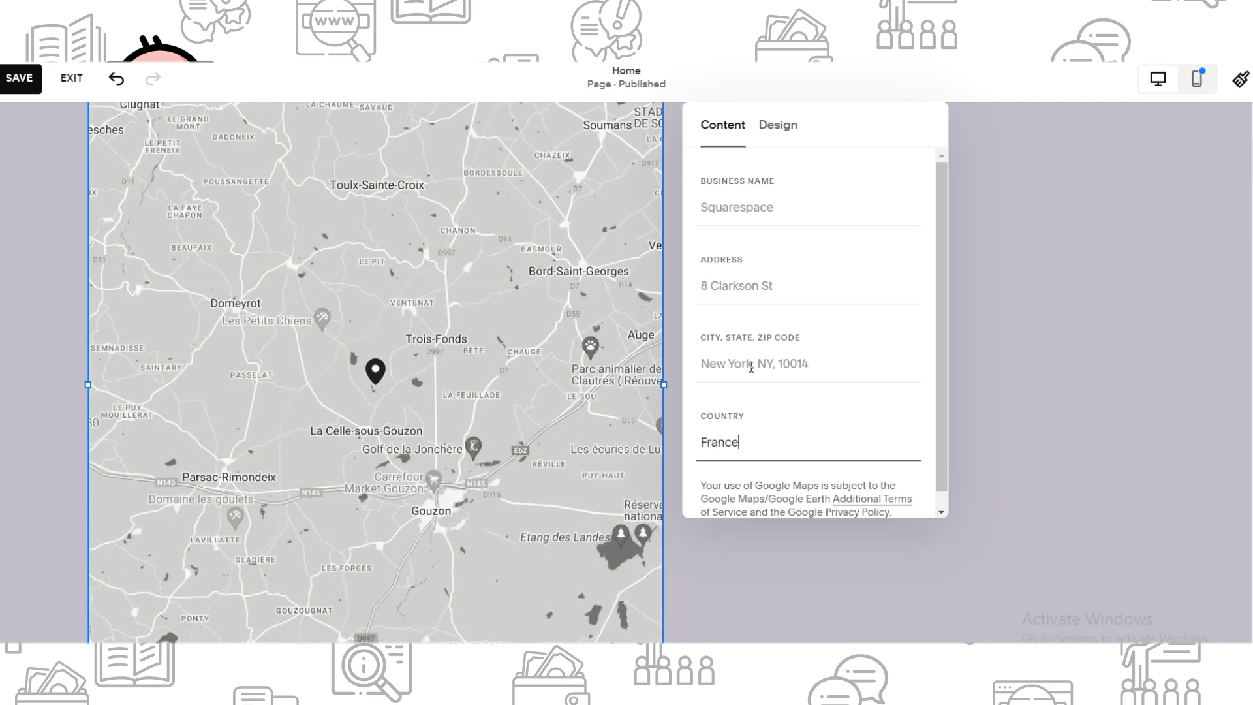
click(750, 363)
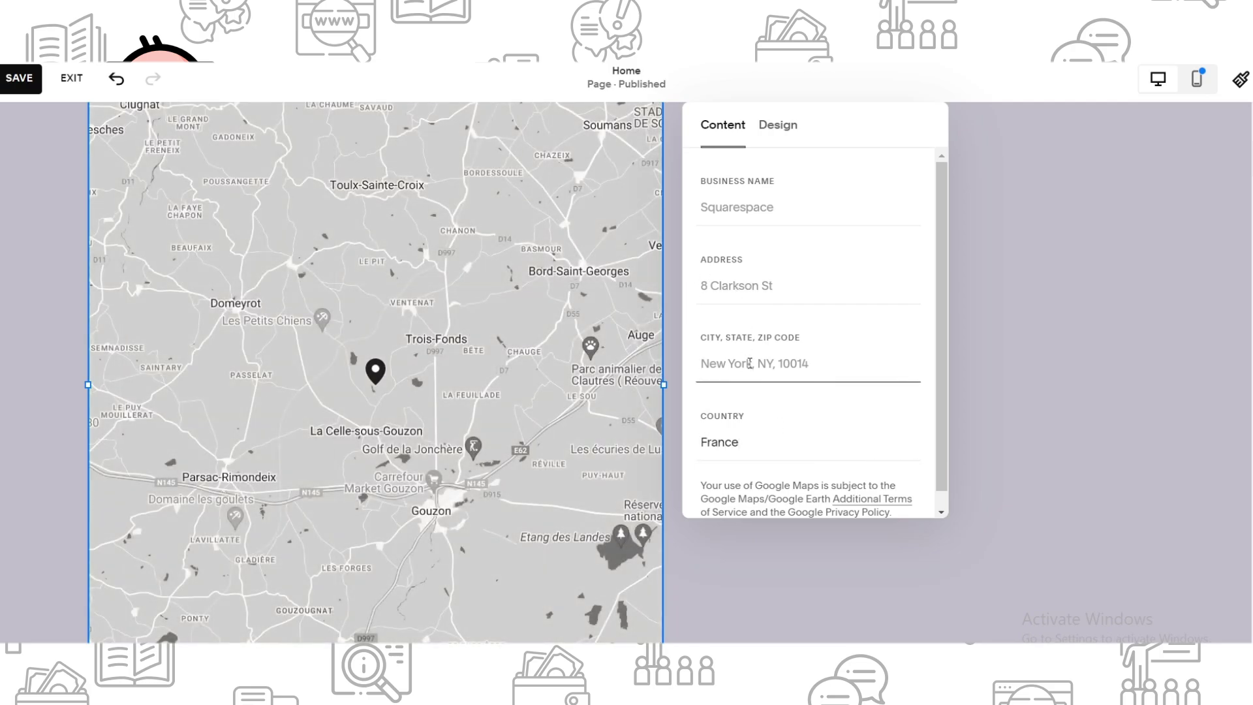
text(Mi)
key(BackSpace)
key(BackSpace)
key(BackSpace)
text(S)
key(BackSpace)
text(Gouzon)
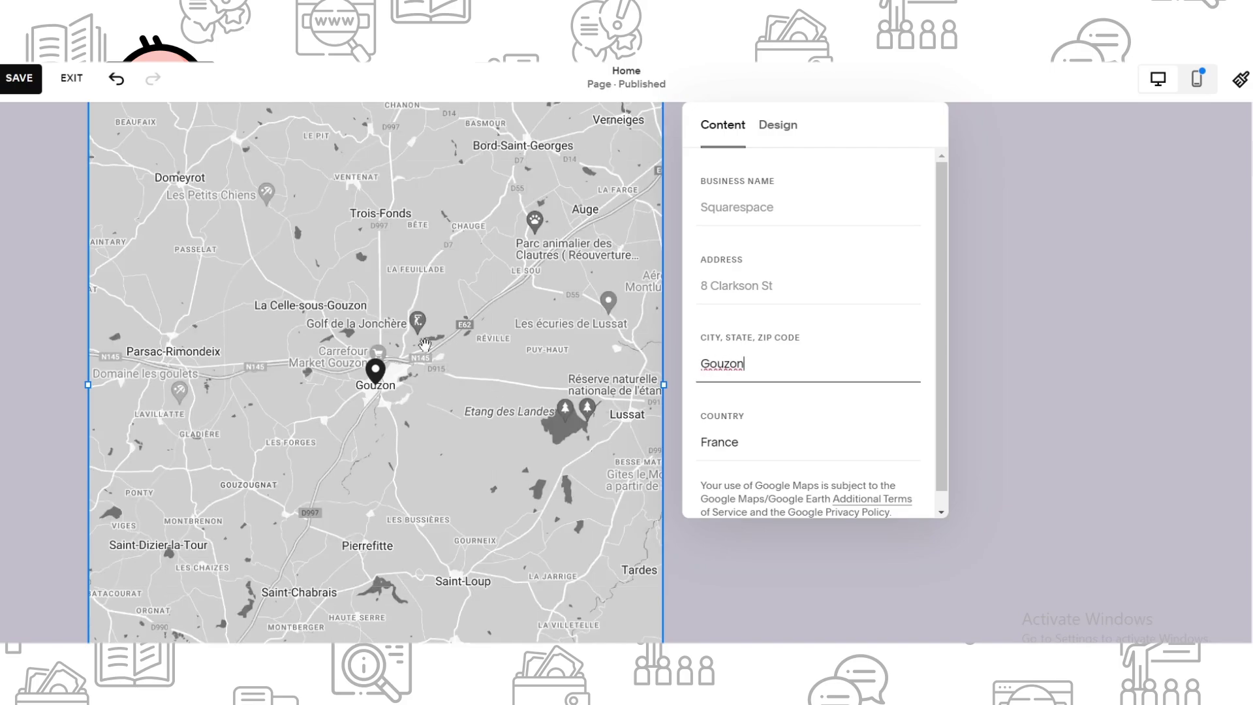
scroll(424, 345, up, 3)
scroll(294, 435, up, 2)
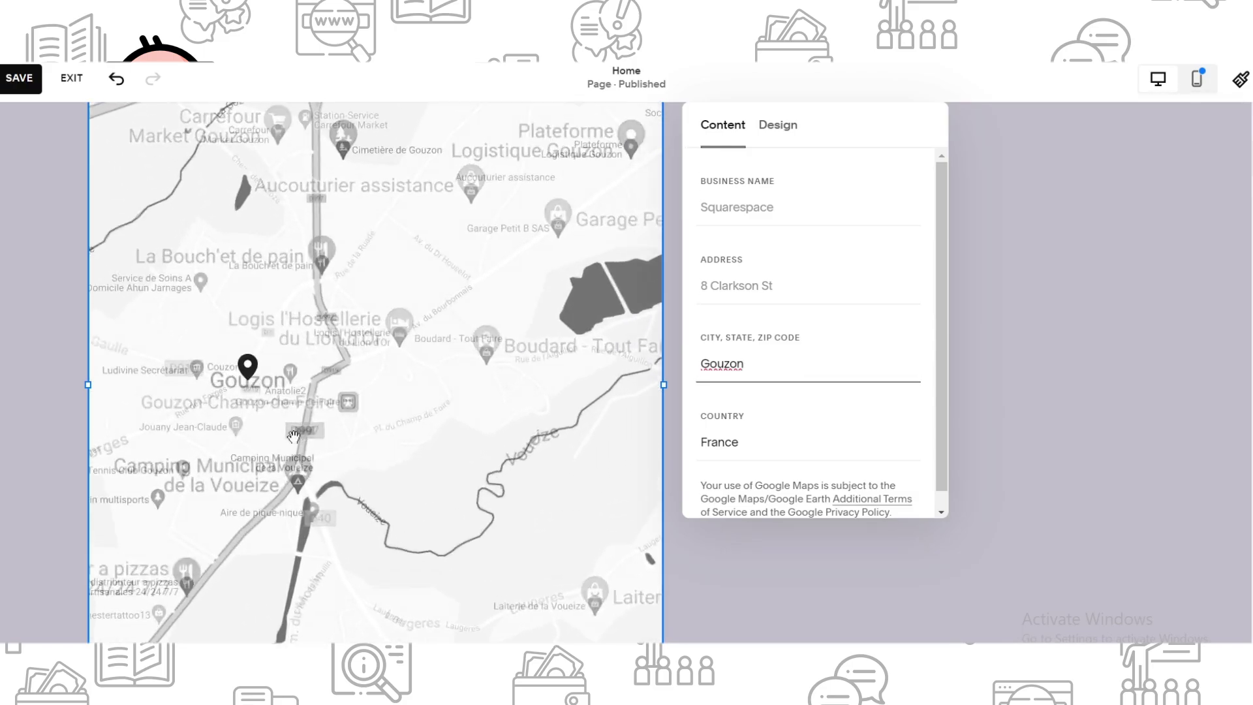
scroll(294, 436, up, 2)
scroll(385, 406, down, 1)
scroll(384, 406, down, 1)
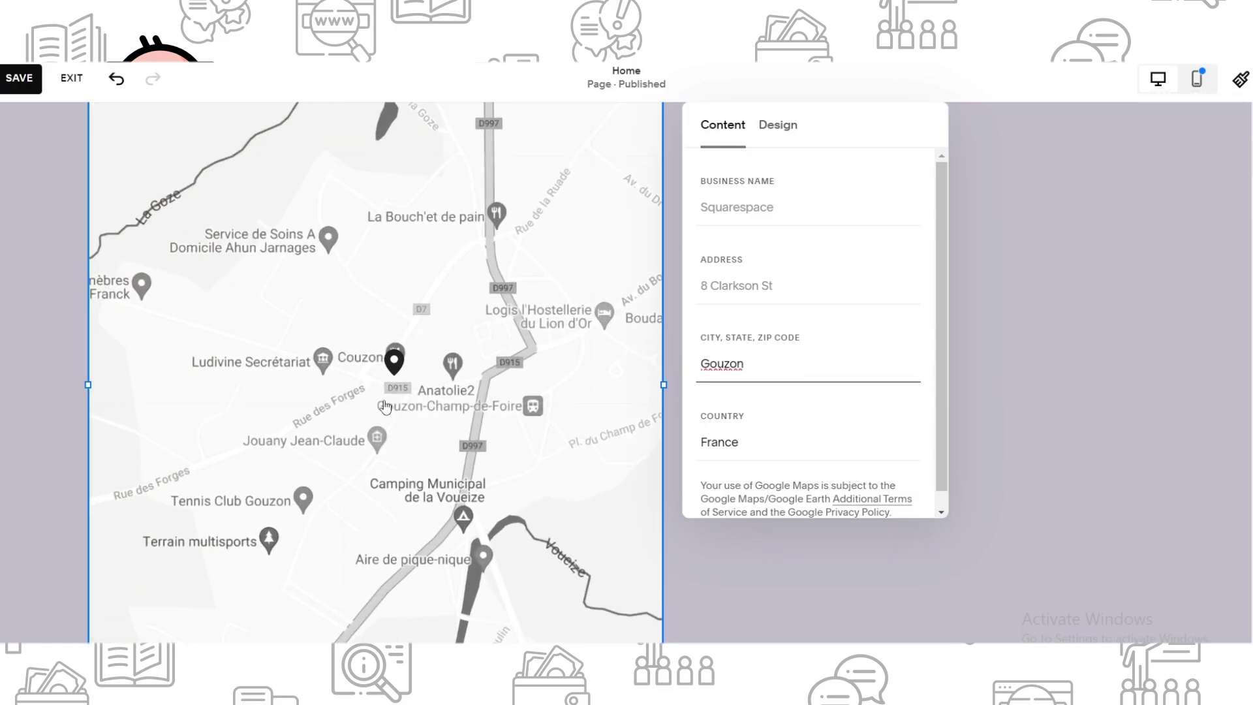
scroll(385, 407, up, 1)
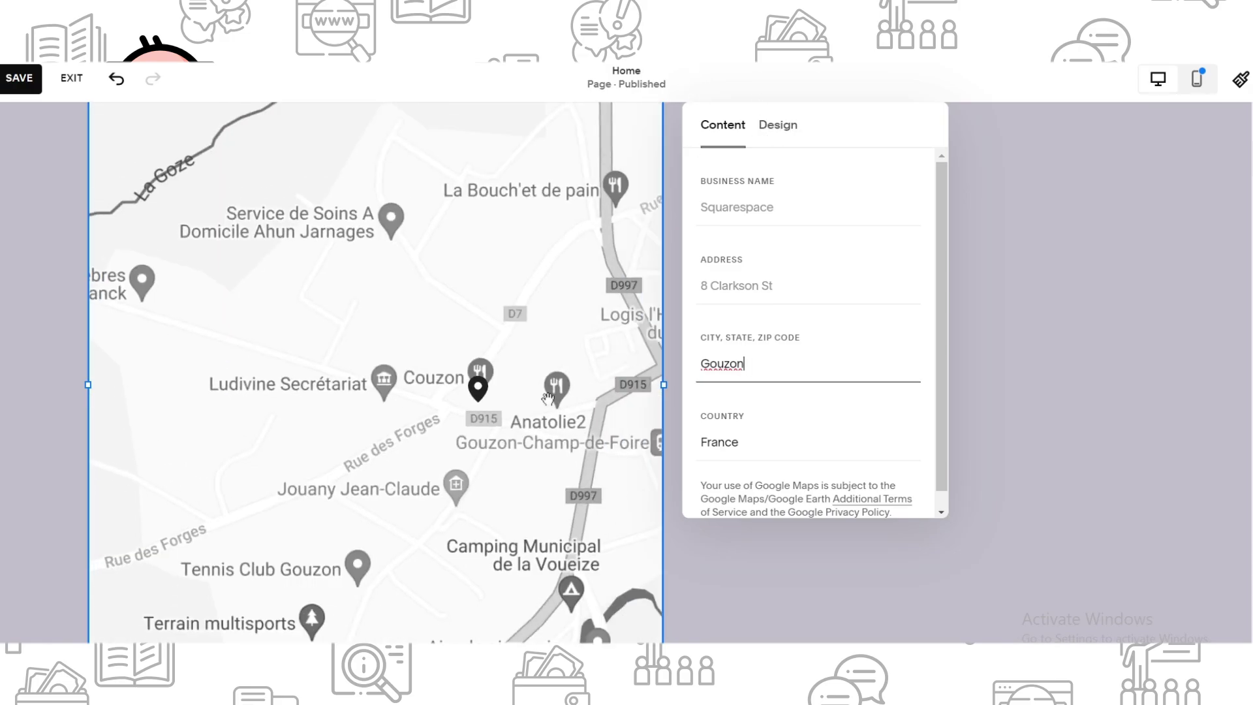
In the map's Design settings, choose Original style and switch off controls and labels.
click(782, 134)
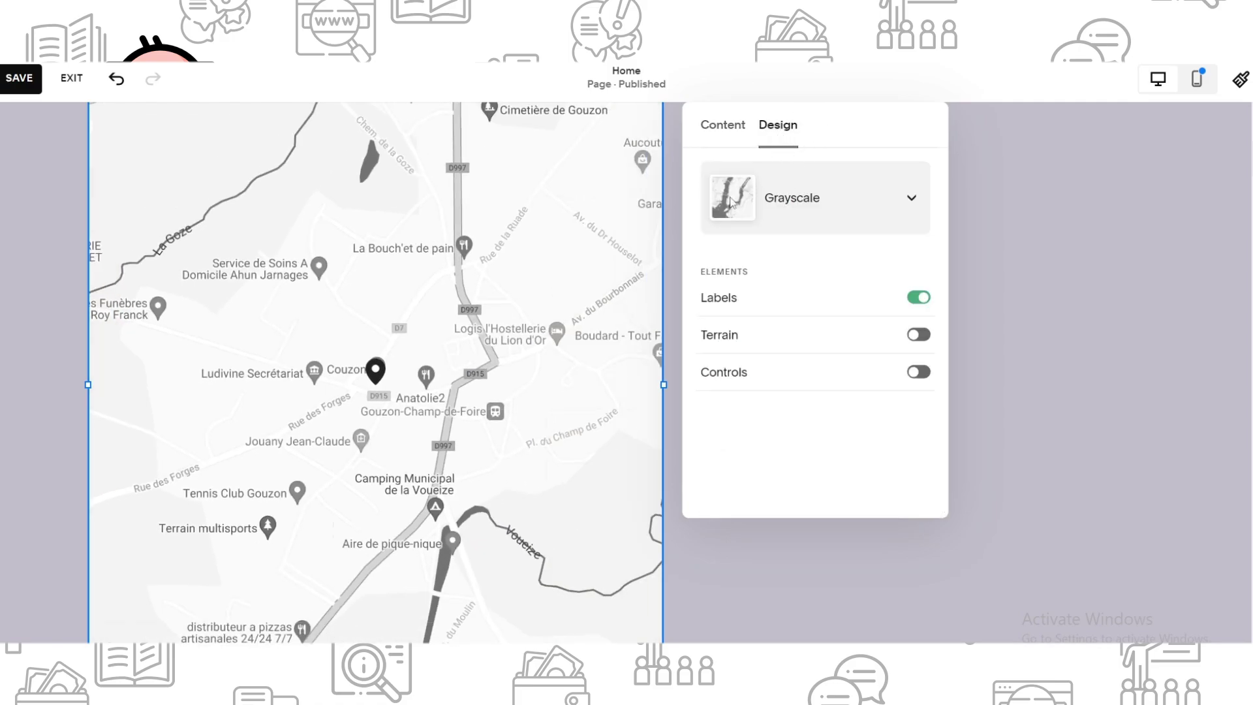
click(811, 202)
click(819, 149)
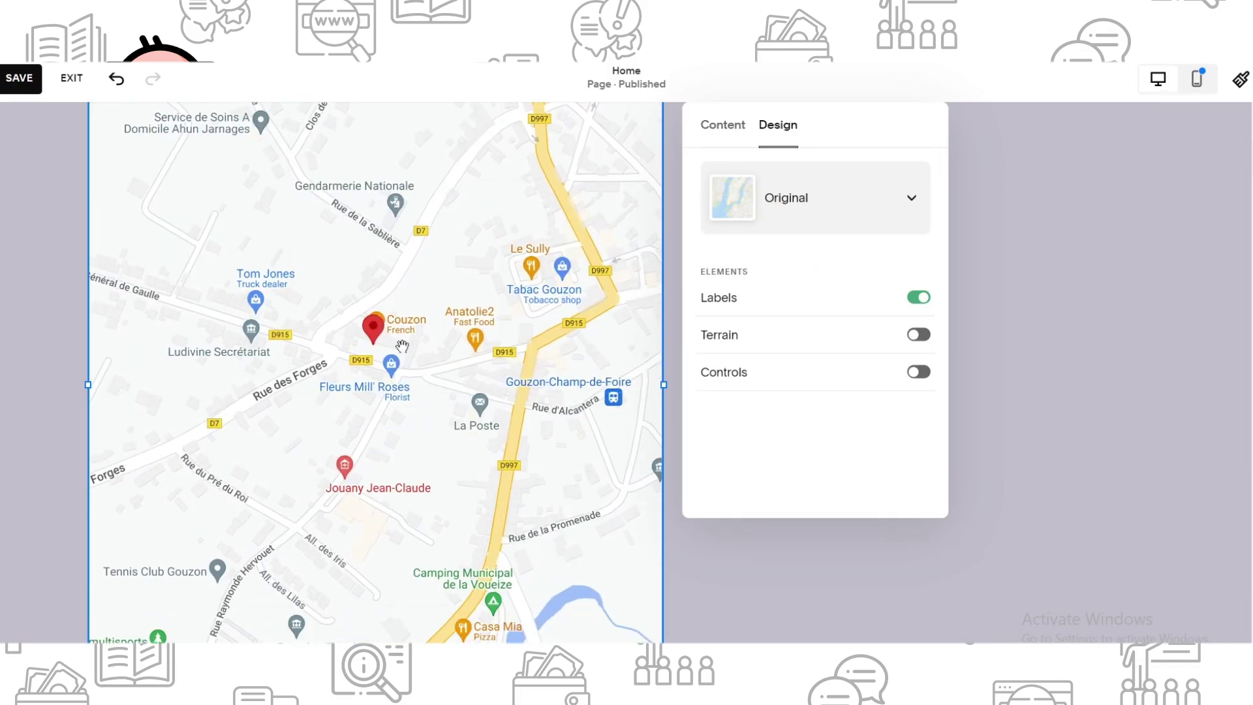
scroll(400, 342, up, 1)
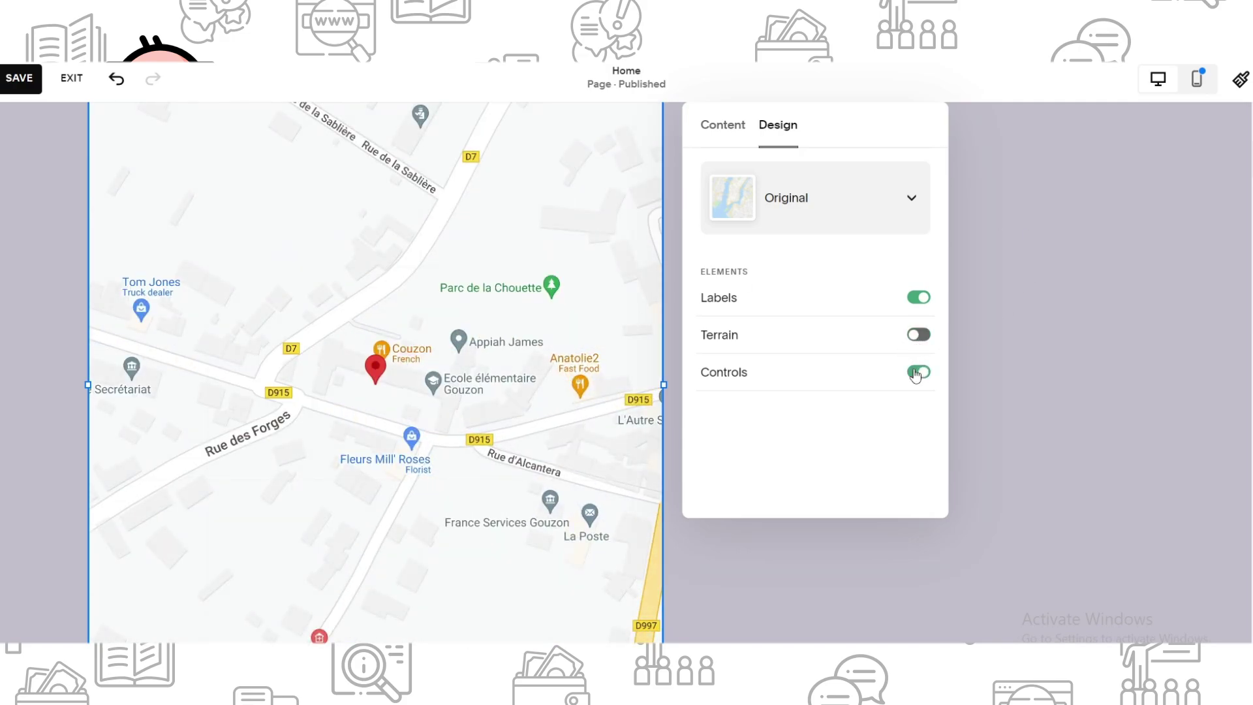
click(916, 373)
click(916, 298)
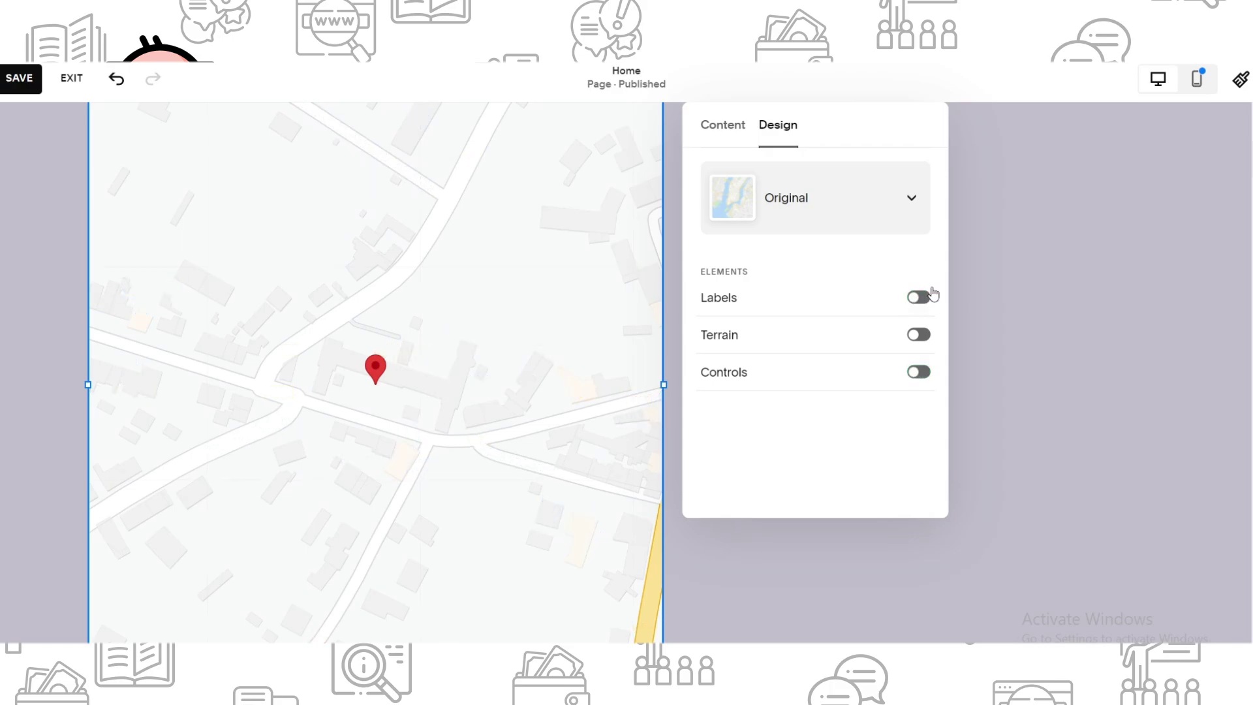
Close the map settings and remove the Fall Collection section, confirming the removal.
click(1053, 338)
scroll(470, 367, up, 2)
scroll(549, 401, down, 5)
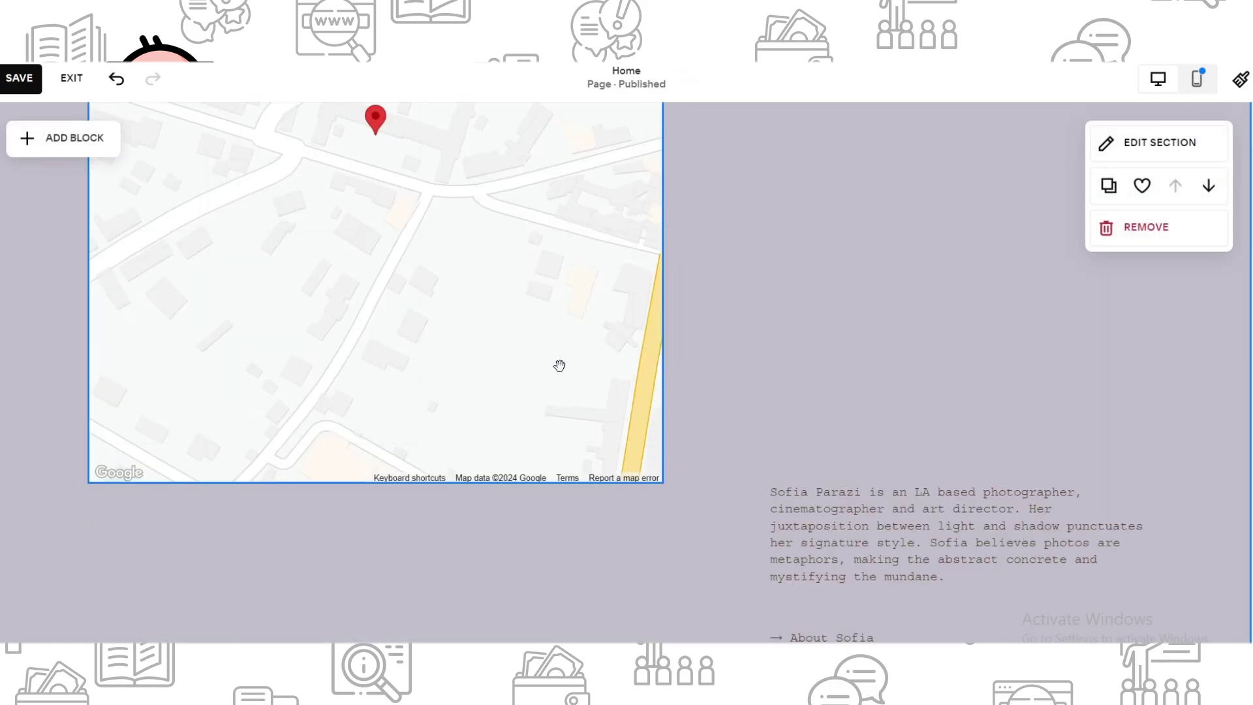
scroll(562, 362, down, 5)
scroll(579, 347, down, 1)
scroll(500, 363, up, 4)
scroll(742, 291, up, 5)
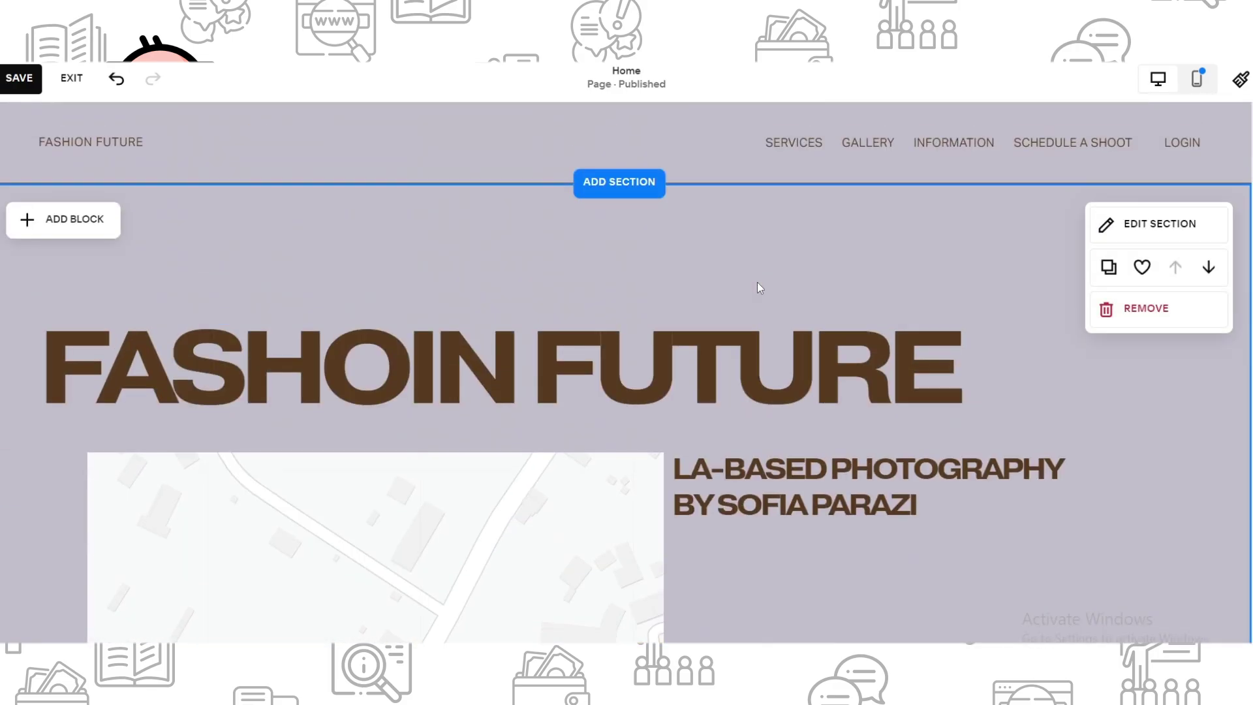
scroll(813, 261, down, 4)
scroll(829, 314, down, 4)
scroll(639, 447, down, 4)
scroll(639, 448, up, 5)
scroll(721, 406, up, 5)
scroll(715, 457, up, 2)
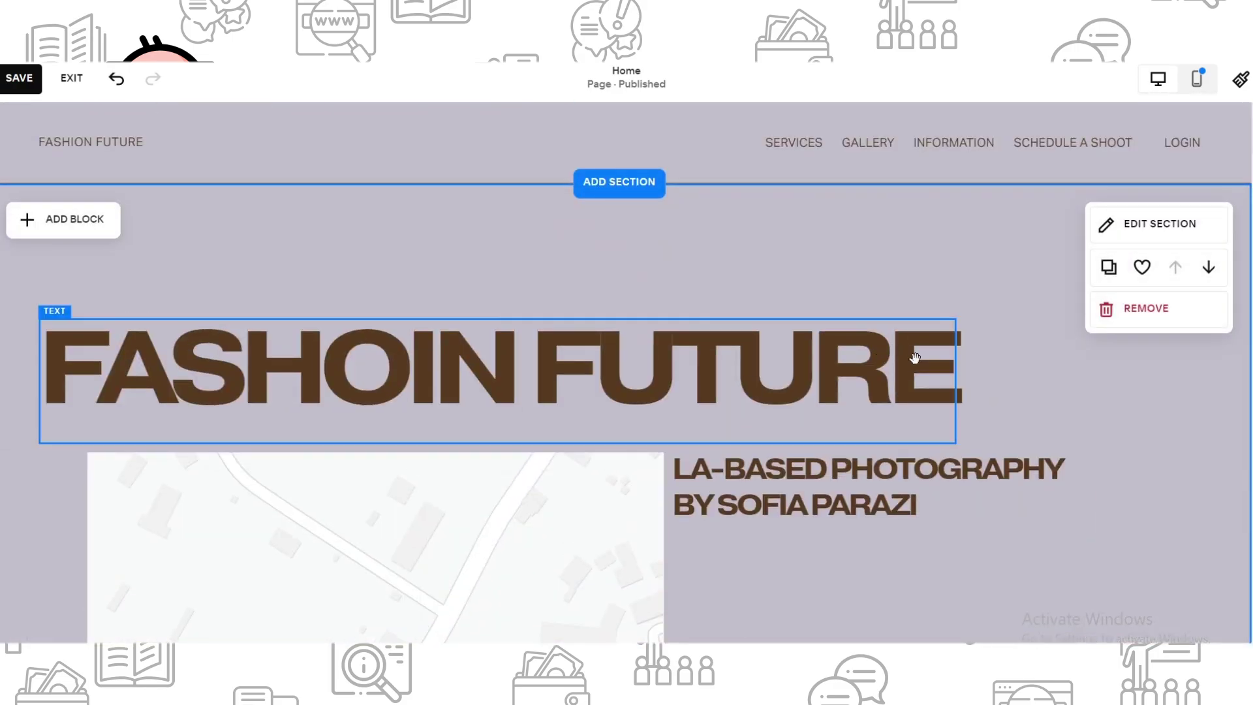
scroll(722, 271, down, 4)
scroll(723, 251, down, 4)
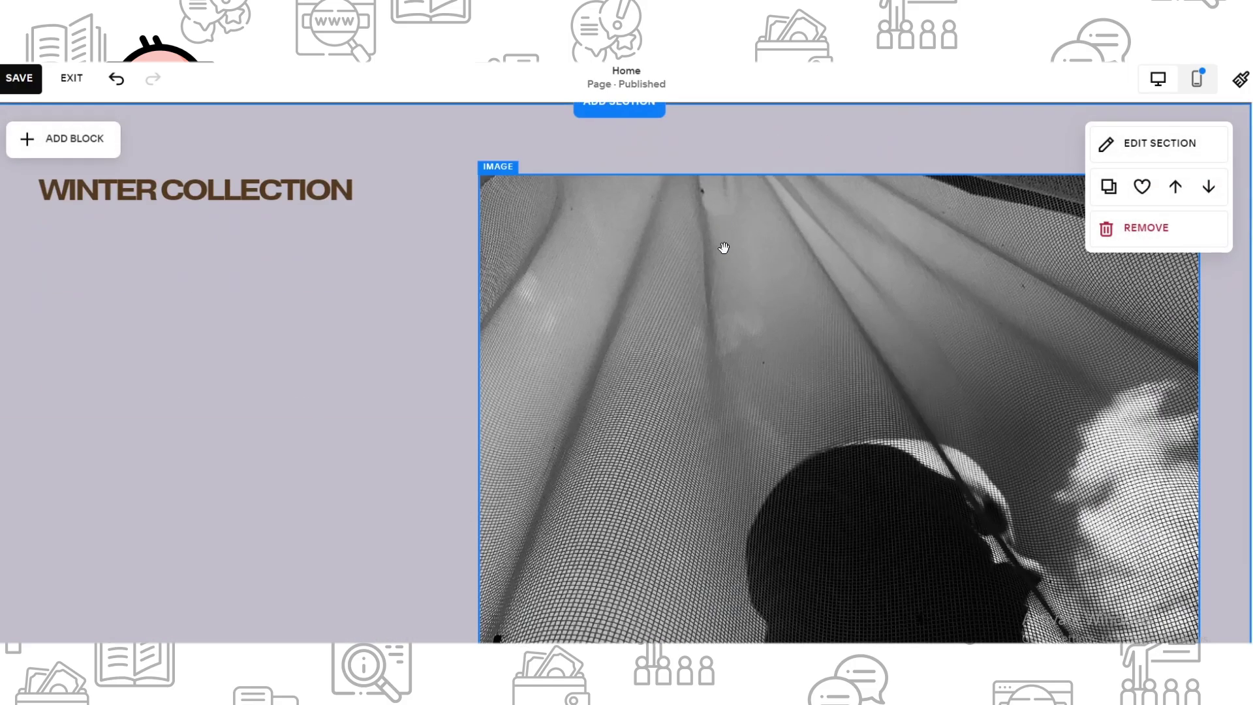
scroll(724, 252, down, 3)
scroll(722, 257, down, 3)
scroll(742, 300, down, 3)
scroll(746, 269, down, 3)
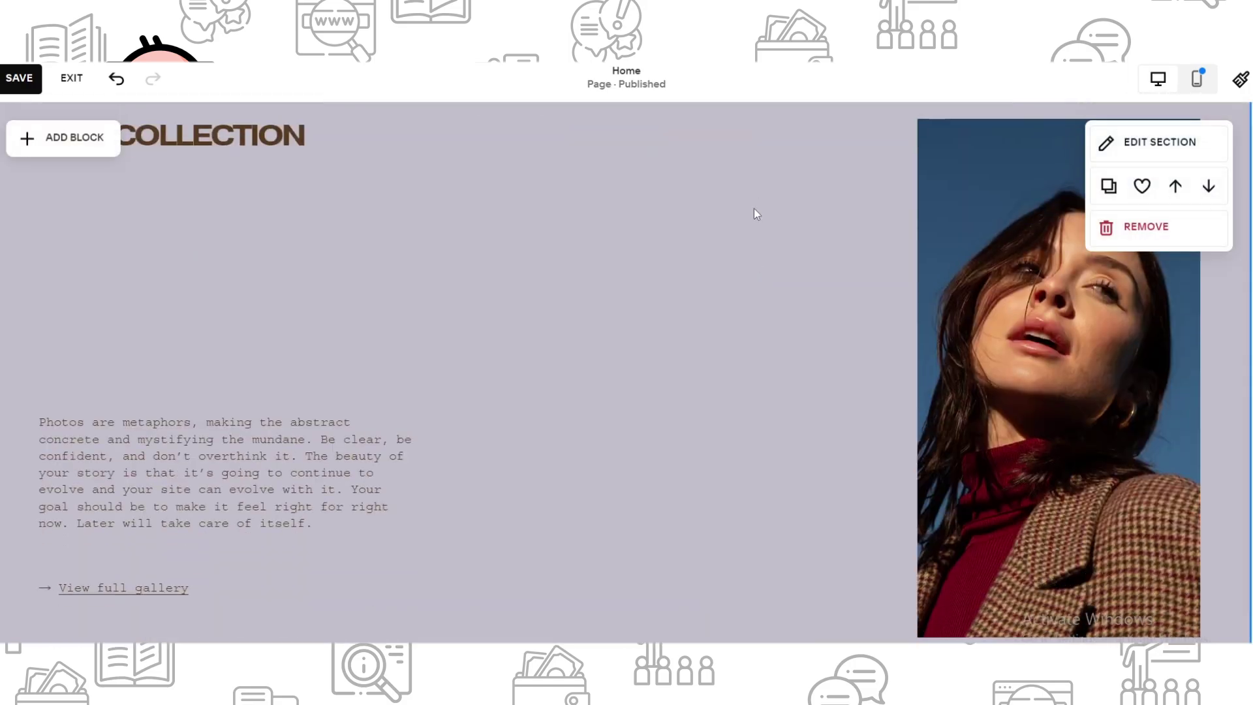
scroll(747, 237, up, 1)
scroll(834, 320, up, 4)
scroll(553, 468, down, 3)
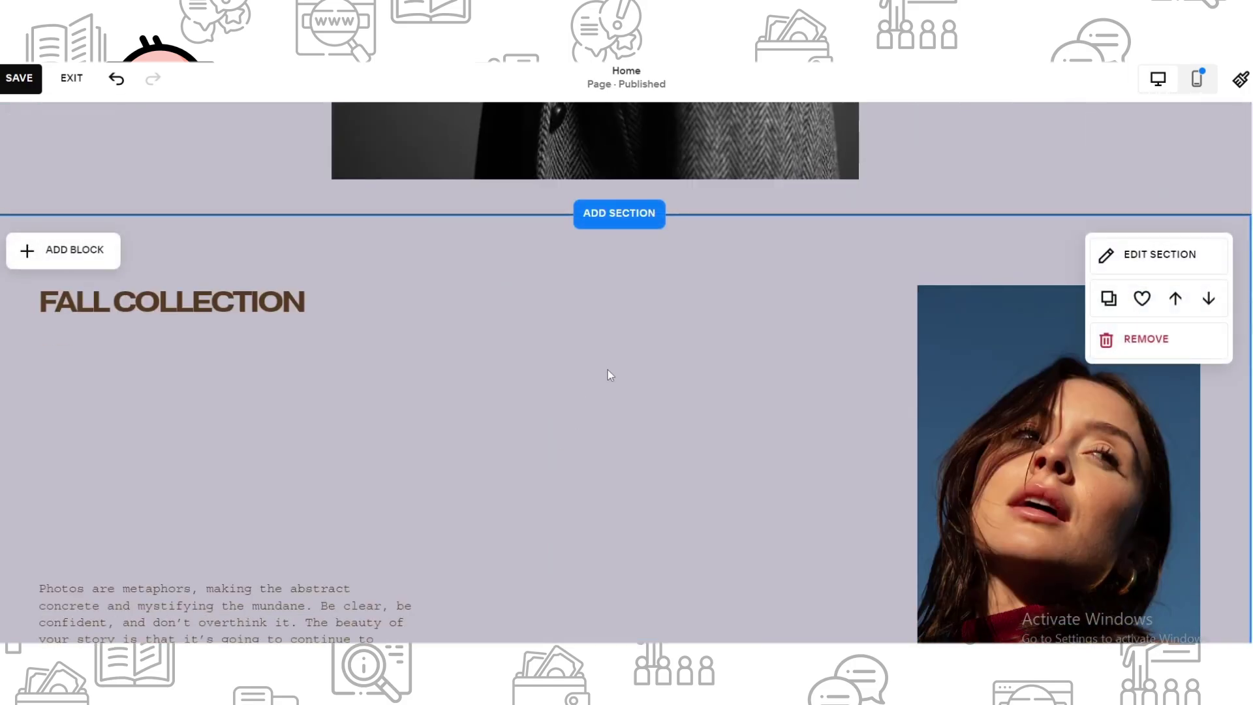
scroll(607, 375, down, 4)
scroll(618, 359, down, 4)
scroll(721, 308, up, 3)
scroll(236, 271, up, 1)
scroll(235, 272, up, 4)
scroll(504, 300, up, 1)
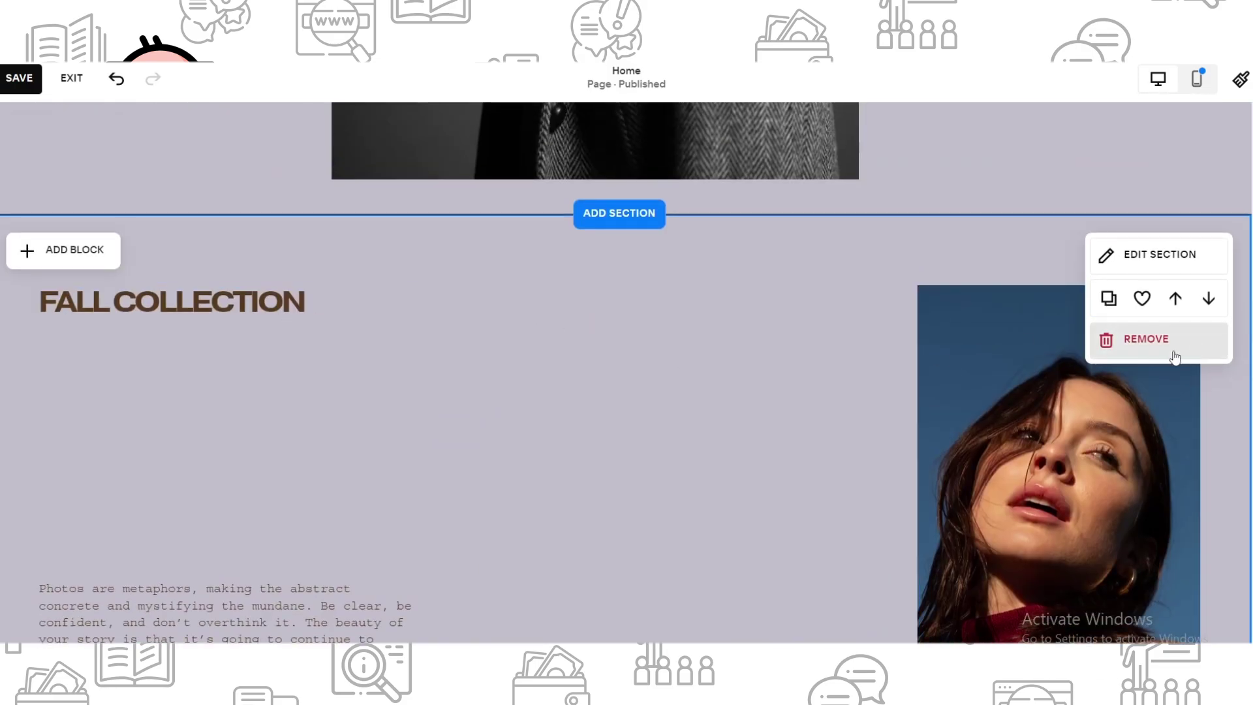
click(1123, 344)
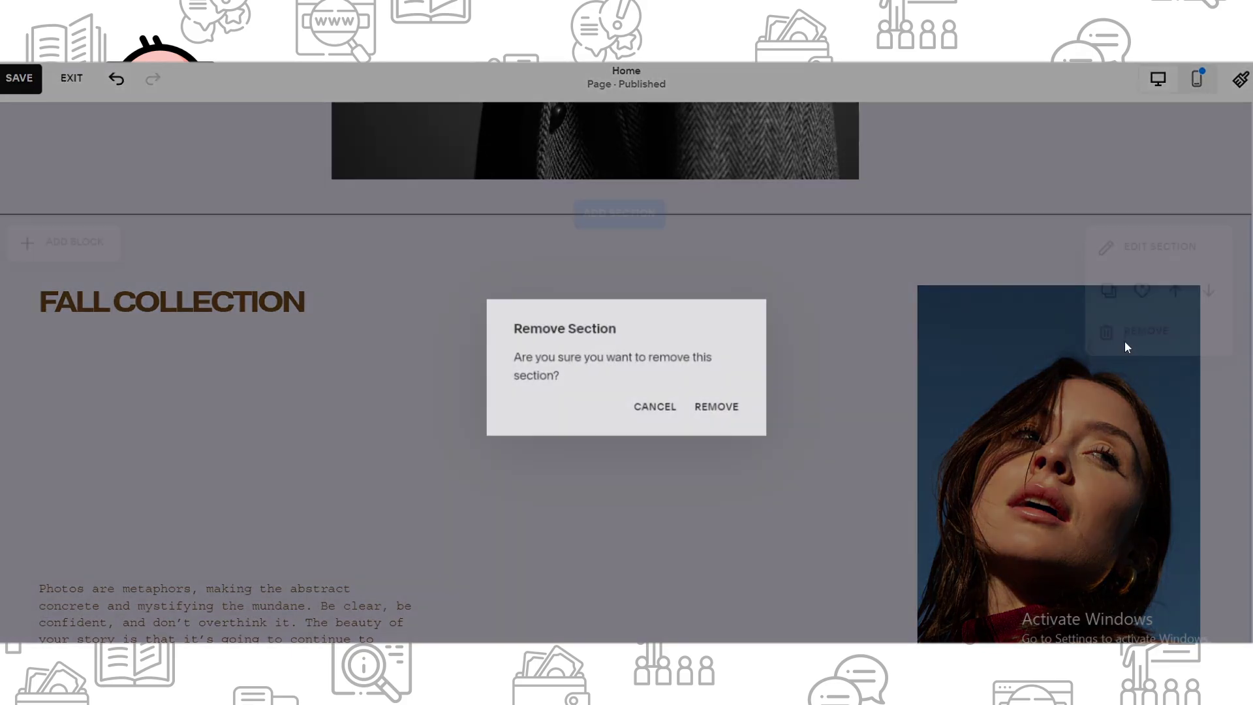
click(718, 412)
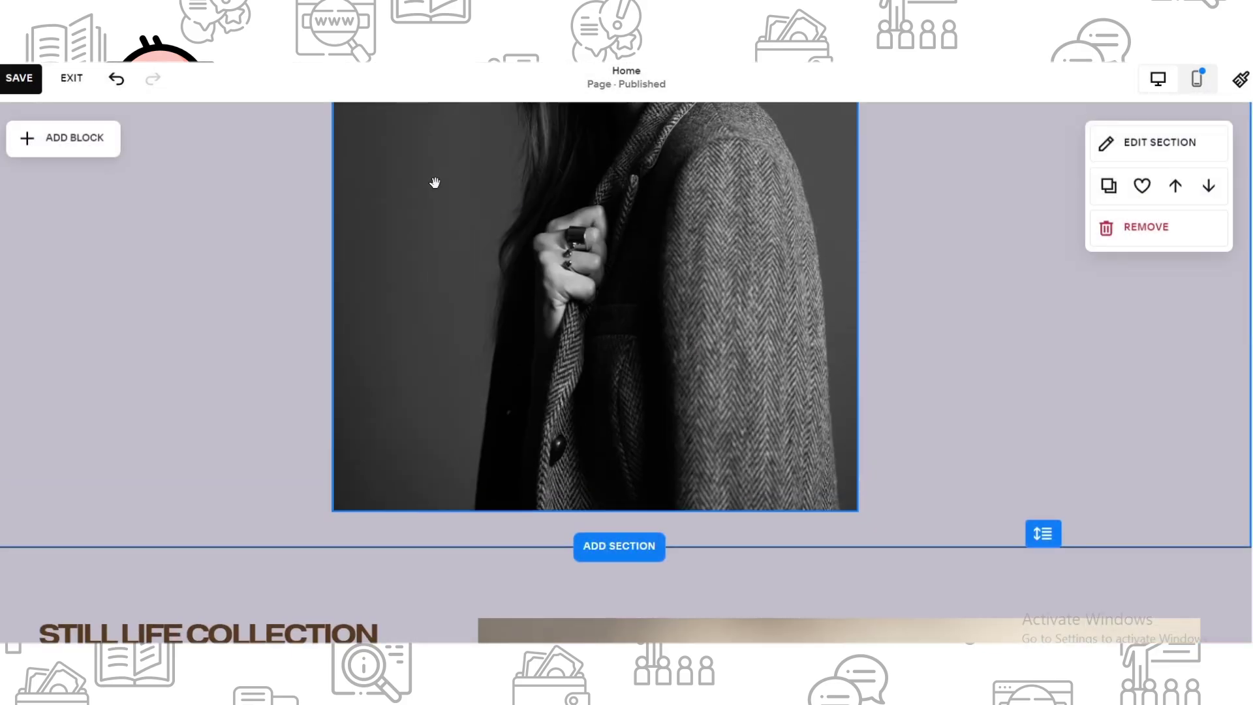
scroll(372, 176, down, 4)
scroll(387, 329, down, 4)
scroll(239, 340, down, 3)
scroll(736, 270, down, 5)
scroll(739, 283, down, 5)
scroll(735, 297, up, 3)
scroll(776, 422, up, 4)
scroll(776, 421, up, 5)
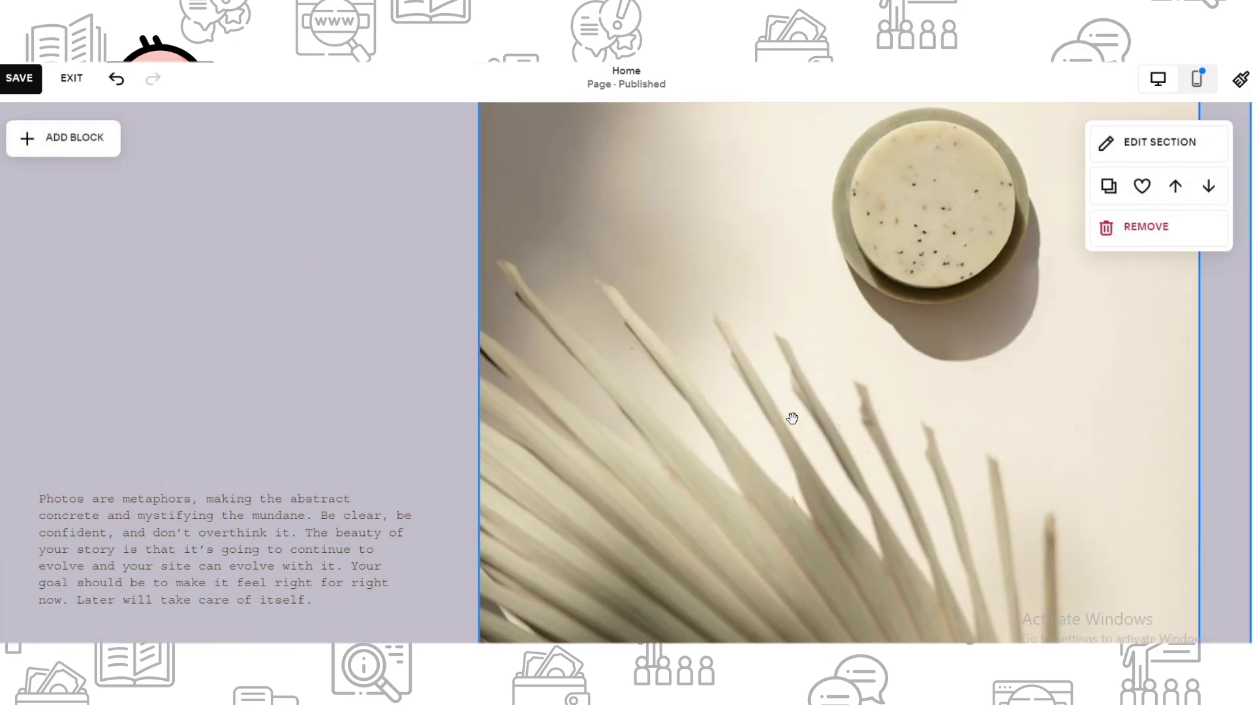
scroll(792, 418, up, 5)
scroll(791, 417, up, 5)
scroll(800, 413, up, 5)
scroll(801, 418, up, 3)
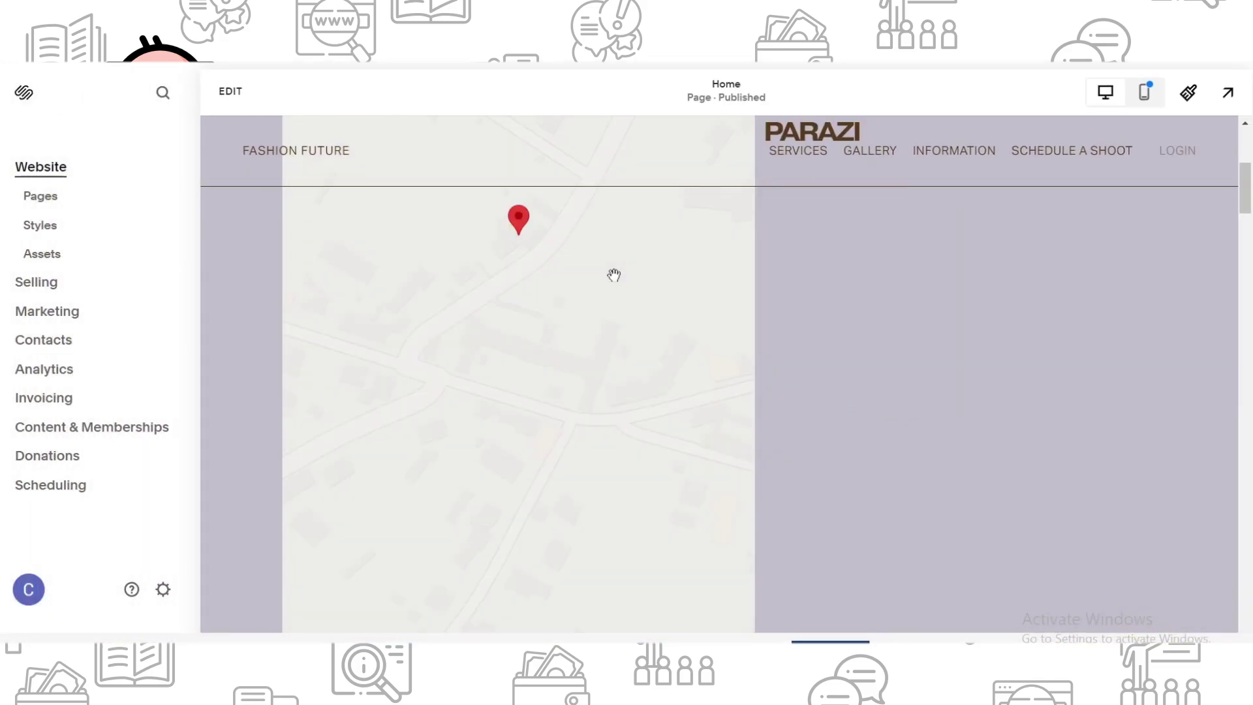
scroll(650, 445, down, 3)
scroll(651, 444, up, 3)
scroll(650, 444, down, 3)
scroll(518, 402, up, 3)
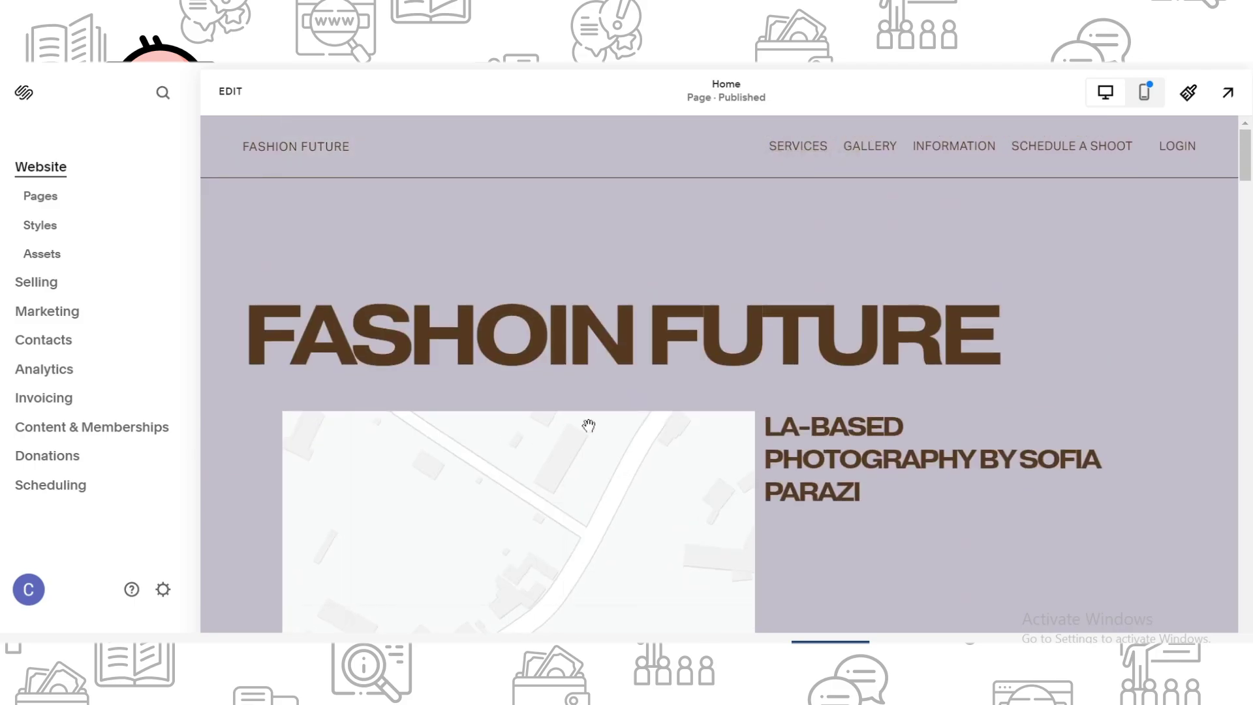
Preview the page in mobile view and pan the embedded Gouzon map around its marker.
click(1143, 92)
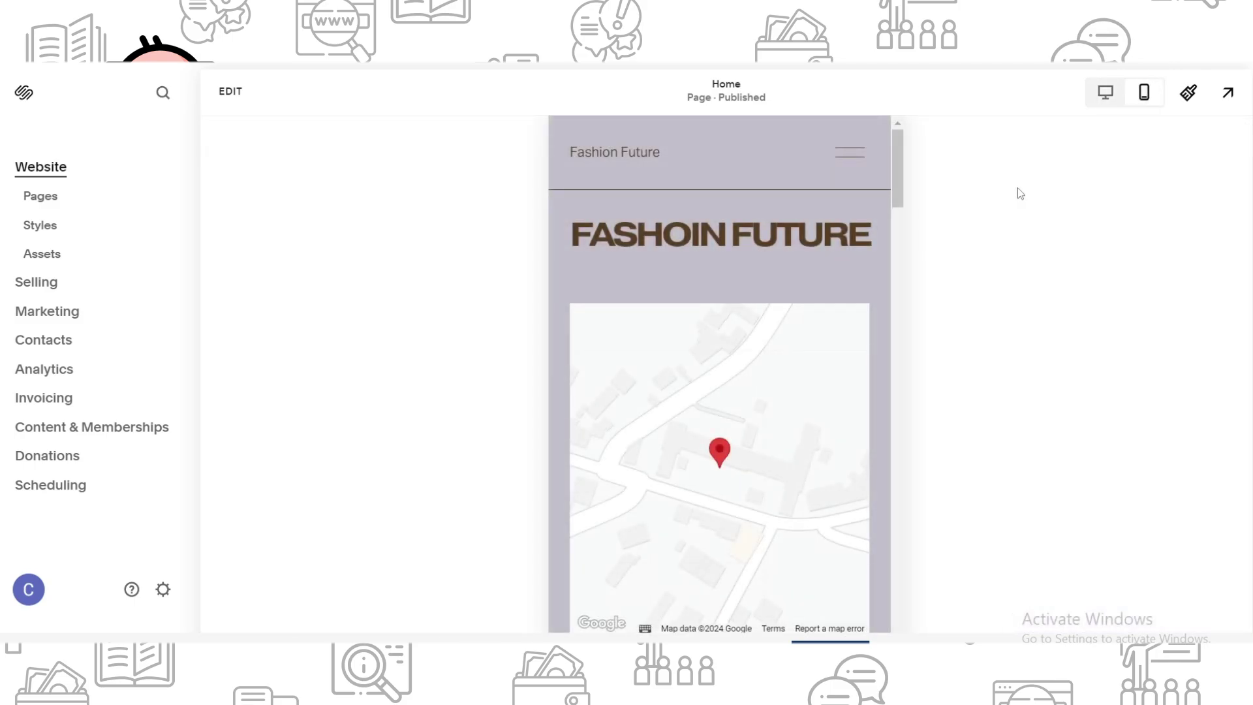
scroll(788, 235, down, 3)
scroll(784, 323, up, 3)
scroll(847, 269, down, 3)
scroll(847, 269, up, 3)
mouse_move(794, 386)
mouse_down()
mouse_move(714, 372)
mouse_move(890, 285)
mouse_move(616, 321)
mouse_move(708, 411)
mouse_up()
scroll(733, 406, up, 1)
scroll(770, 340, down, 3)
scroll(749, 369, up, 3)
mouse_move(749, 368)
mouse_down()
mouse_move(722, 275)
mouse_move(767, 285)
mouse_move(733, 355)
mouse_move(702, 346)
mouse_up()
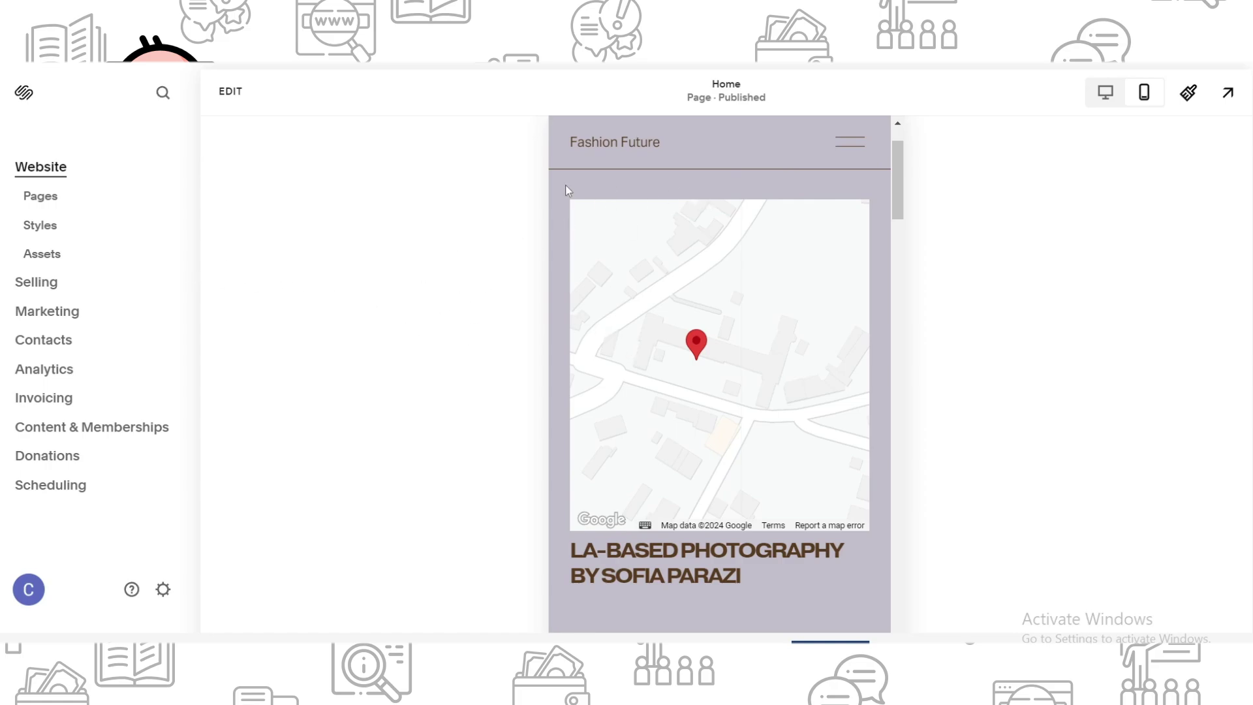
scroll(783, 179, down, 2)
scroll(555, 297, up, 3)
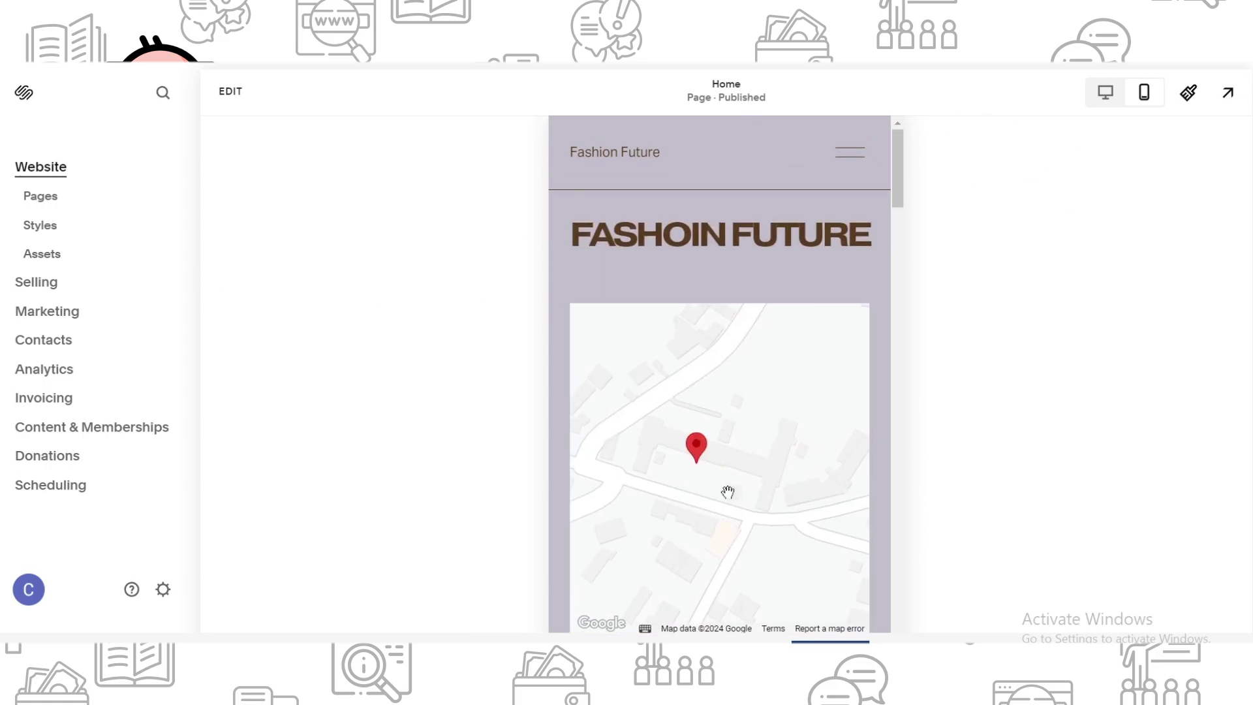
scroll(728, 492, down, 2)
scroll(829, 342, up, 3)
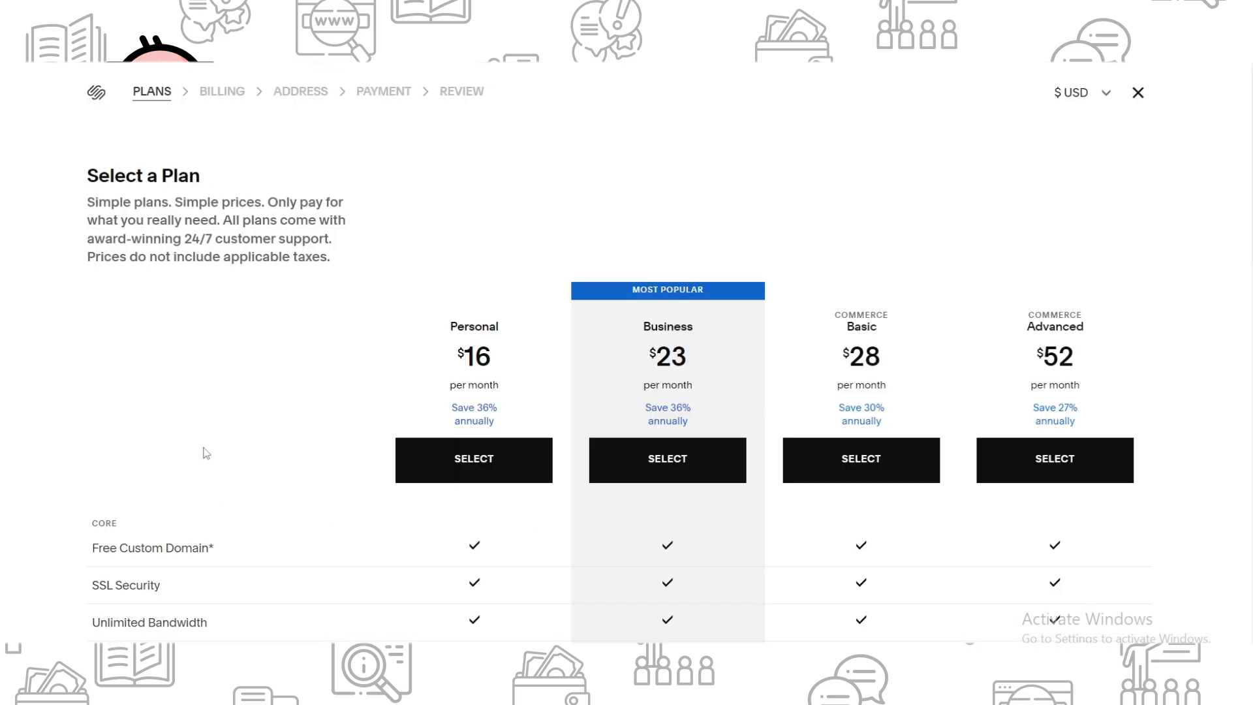
scroll(551, 203, down, 1)
scroll(449, 292, up, 1)
Review the Personal, Commerce Basic and Advanced plan prices on the Select a Plan page.
drag(492, 355, 451, 361)
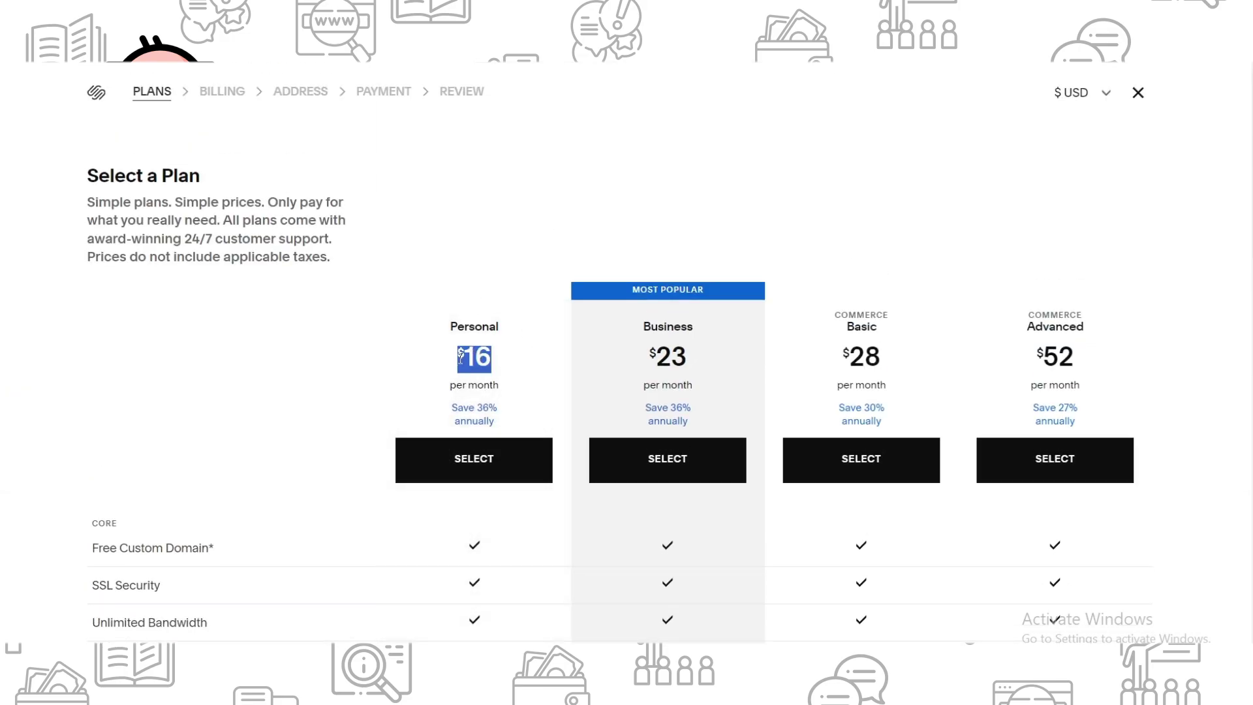
click(516, 374)
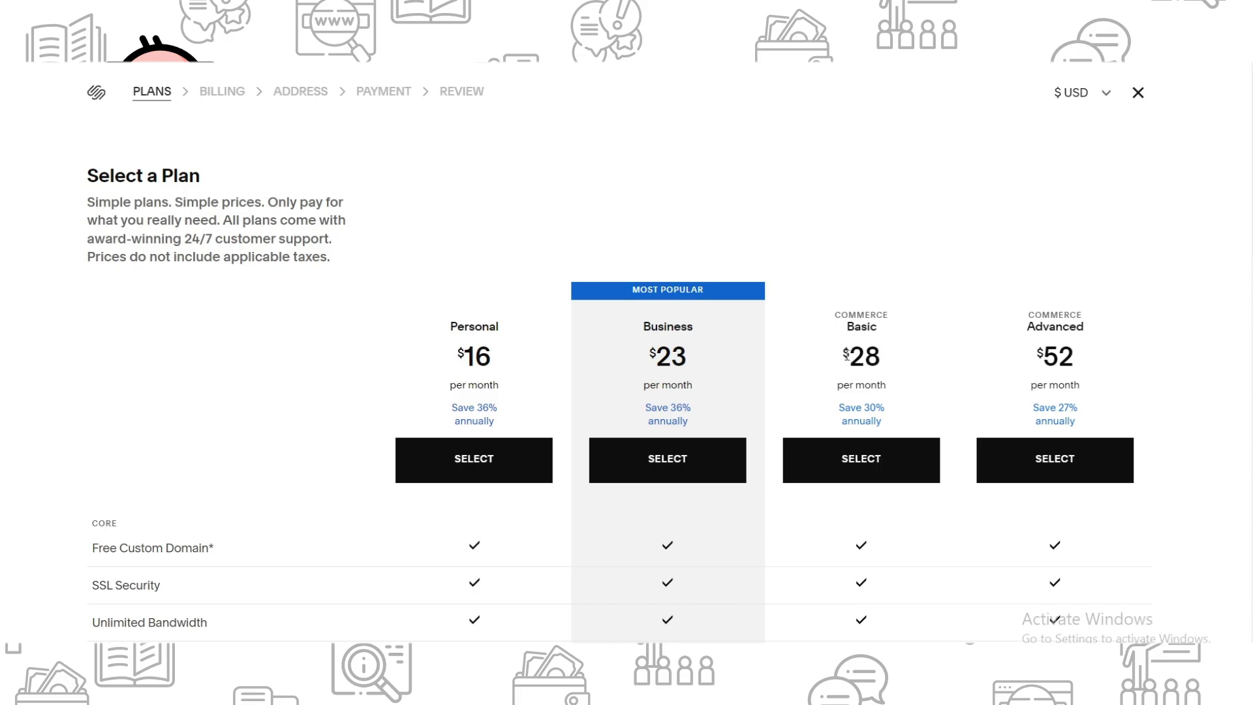
drag(844, 355, 898, 358)
click(1046, 338)
drag(1031, 346, 1044, 359)
click(1083, 361)
scroll(980, 355, down, 5)
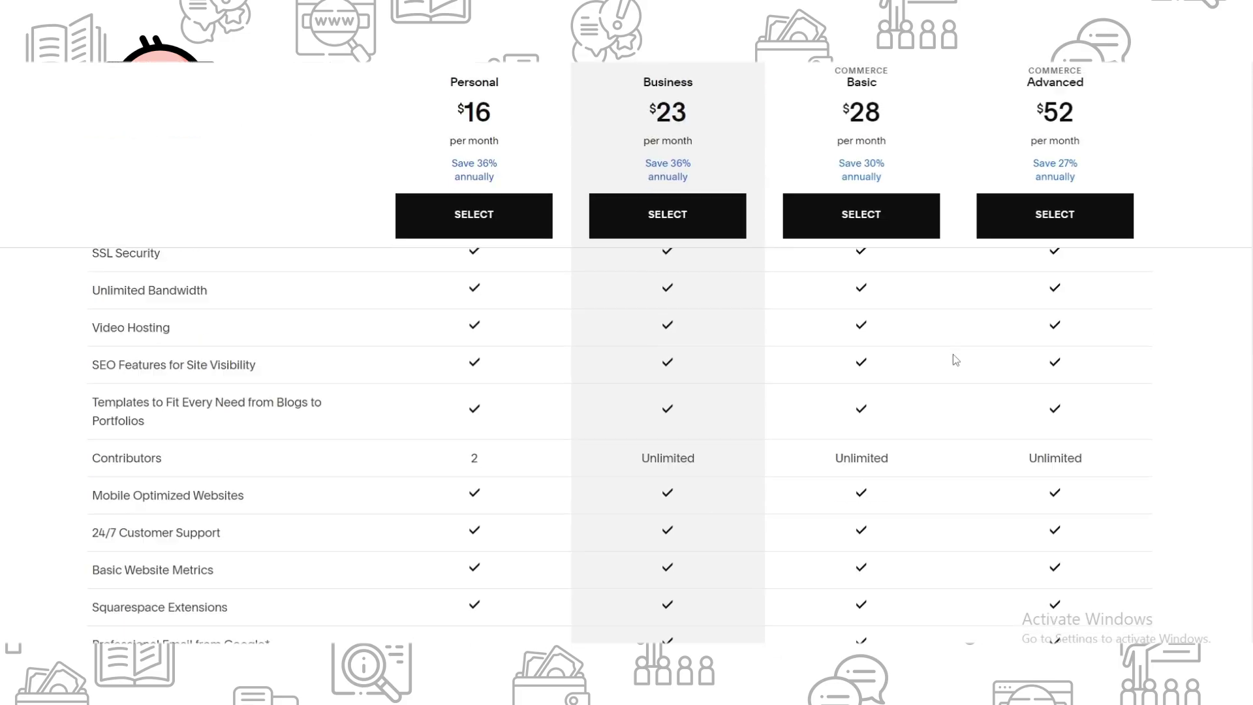
scroll(881, 348, up, 5)
scroll(783, 392, down, 1)
scroll(739, 434, down, 3)
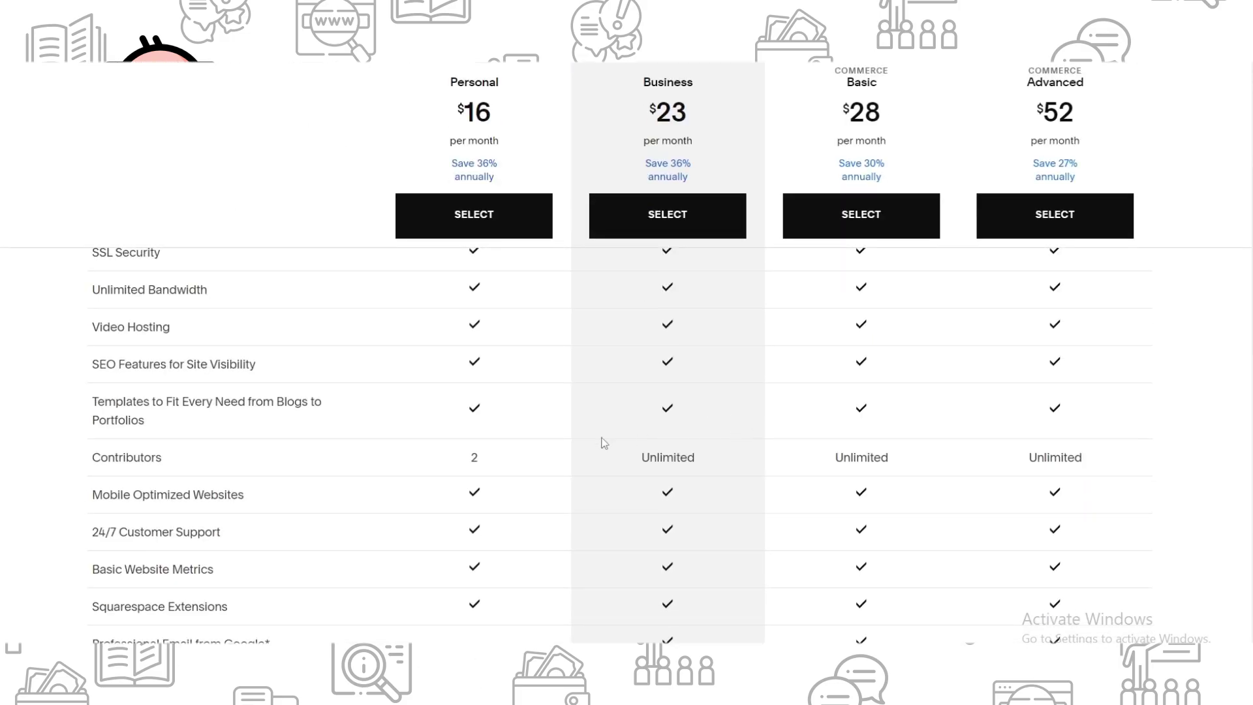
scroll(577, 439, down, 3)
scroll(726, 372, down, 2)
scroll(759, 355, up, 3)
scroll(811, 413, up, 6)
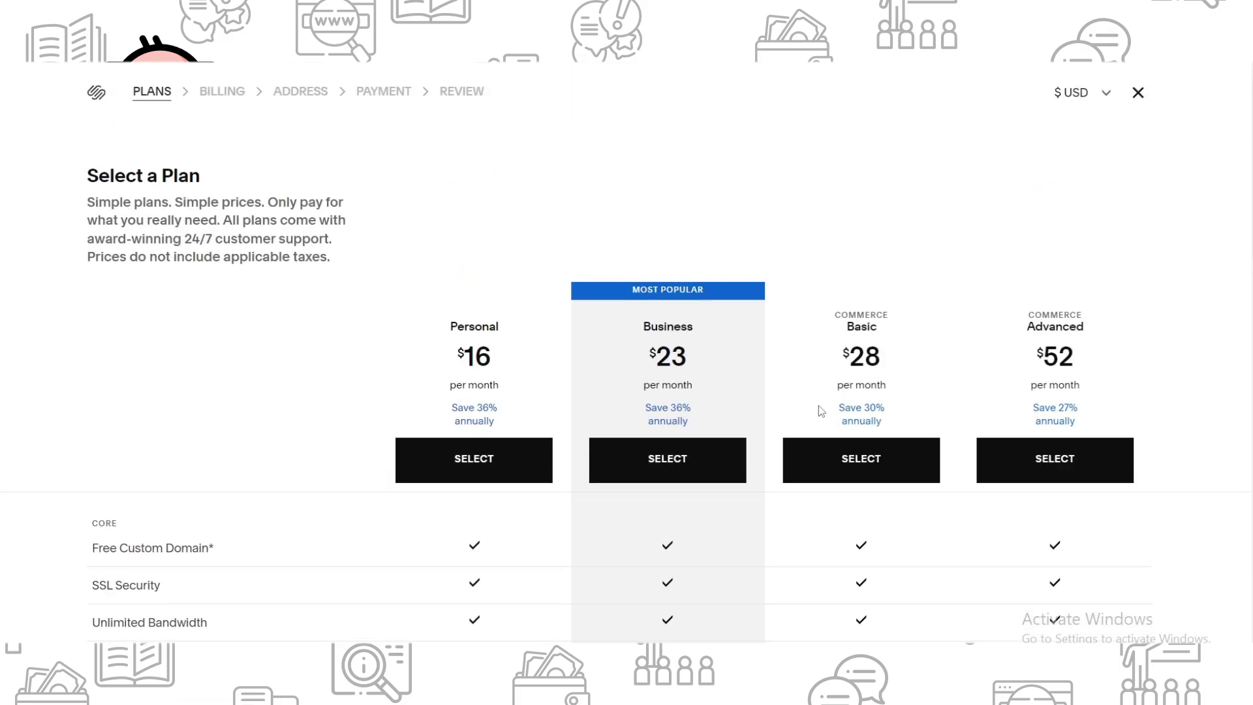
scroll(308, 550, down, 4)
scroll(244, 481, up, 3)
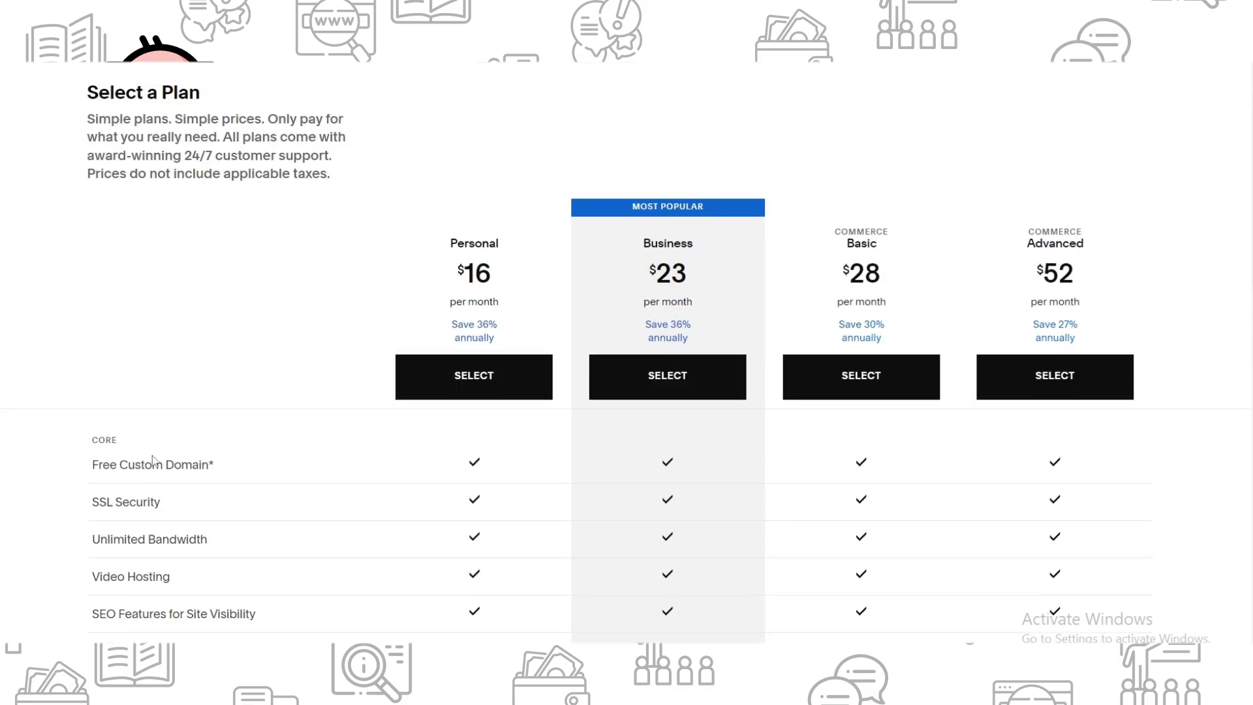
scroll(188, 453, down, 3)
scroll(364, 515, up, 4)
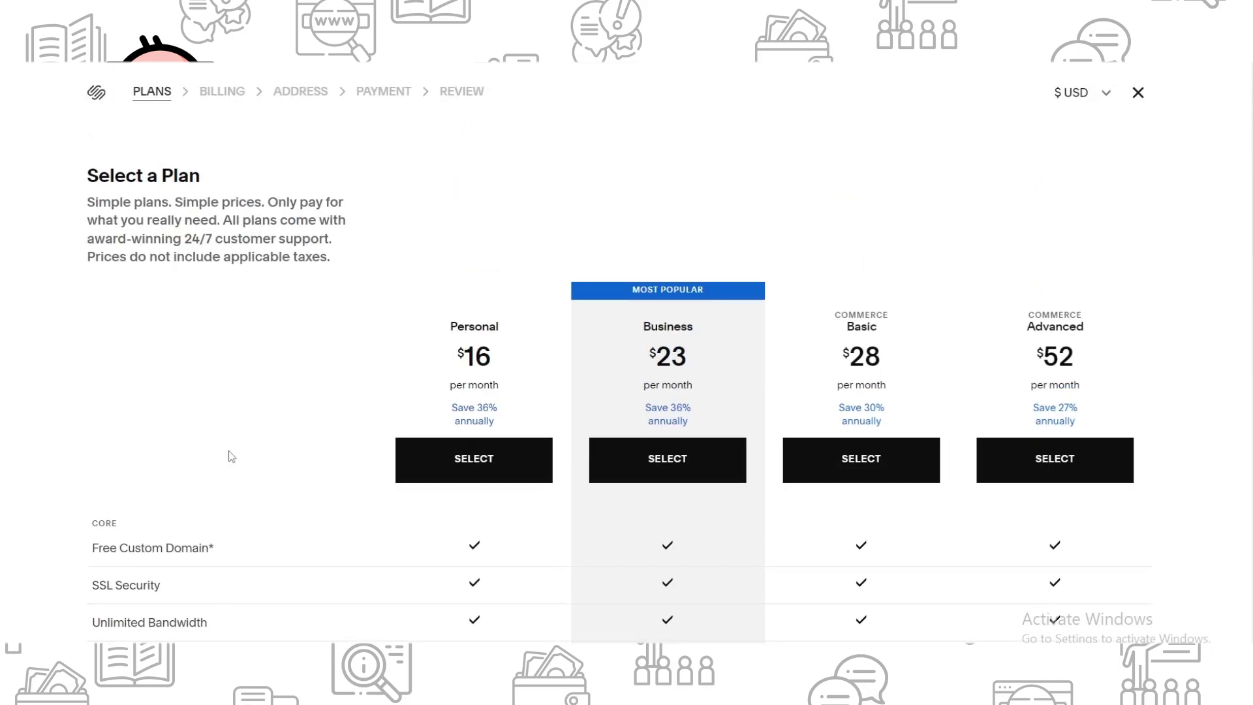
scroll(226, 490, down, 1)
scroll(247, 517, down, 1)
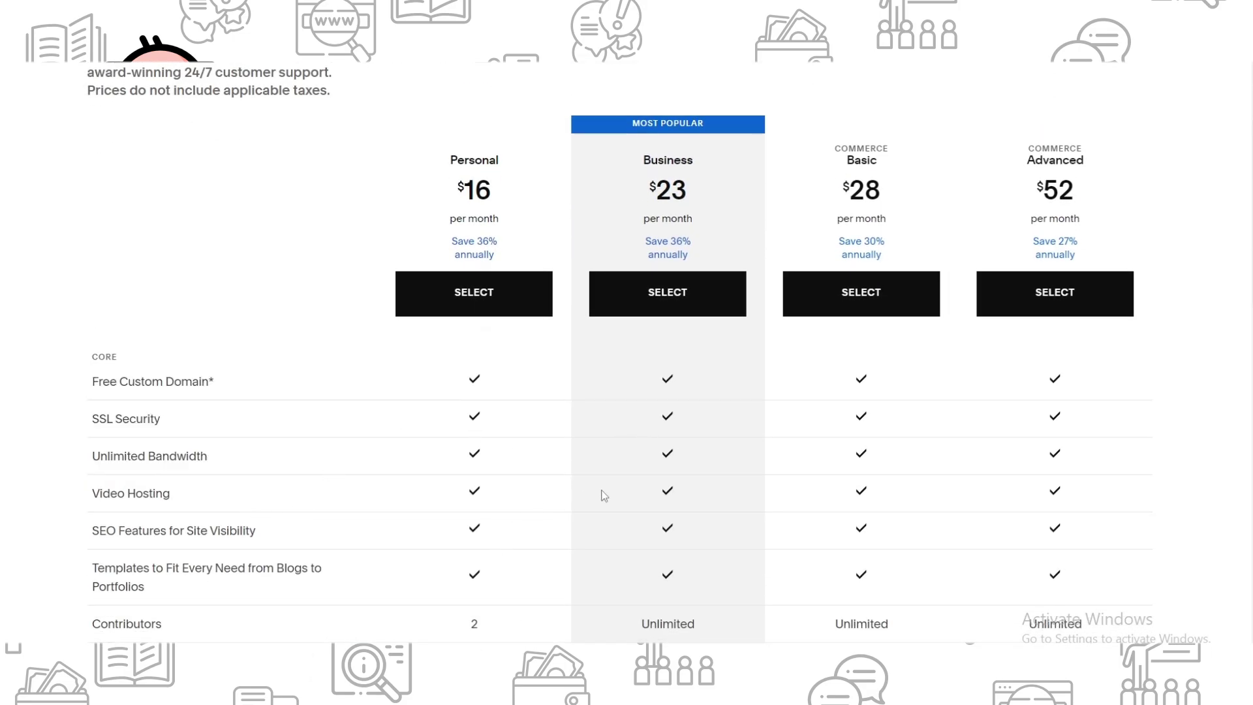
scroll(766, 602, down, 2)
scroll(746, 540, down, 4)
scroll(825, 479, down, 5)
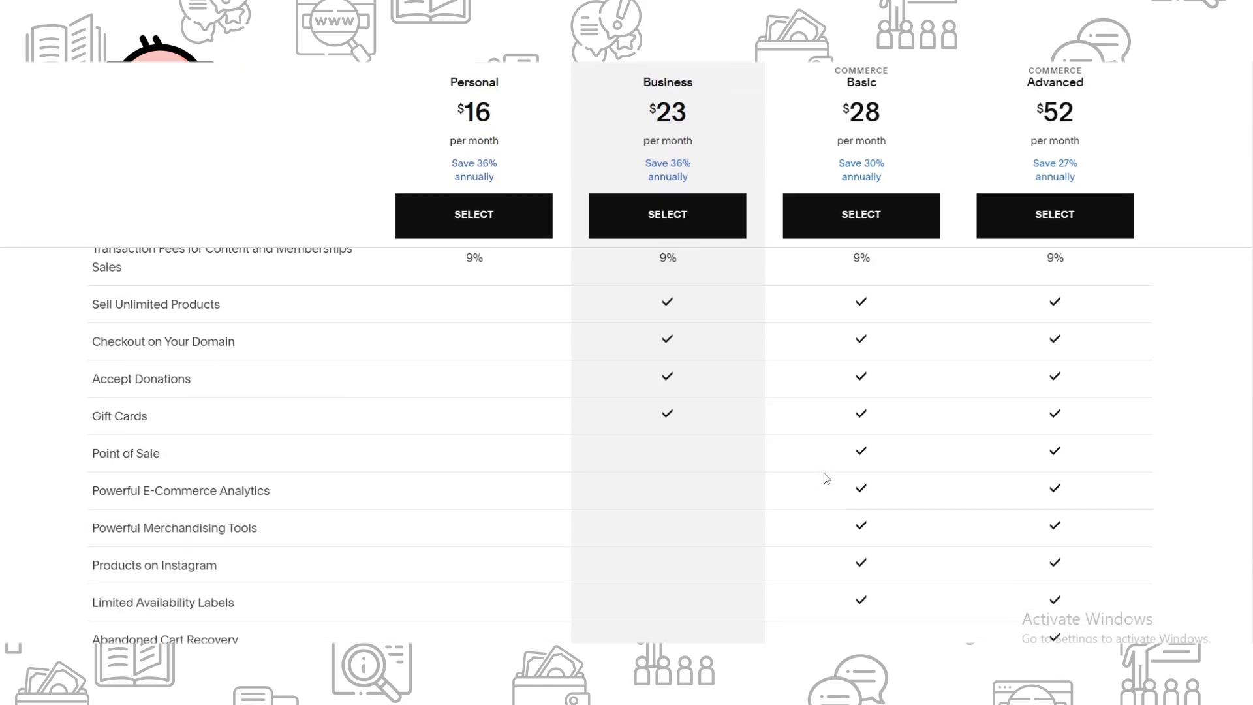
scroll(611, 350, up, 1)
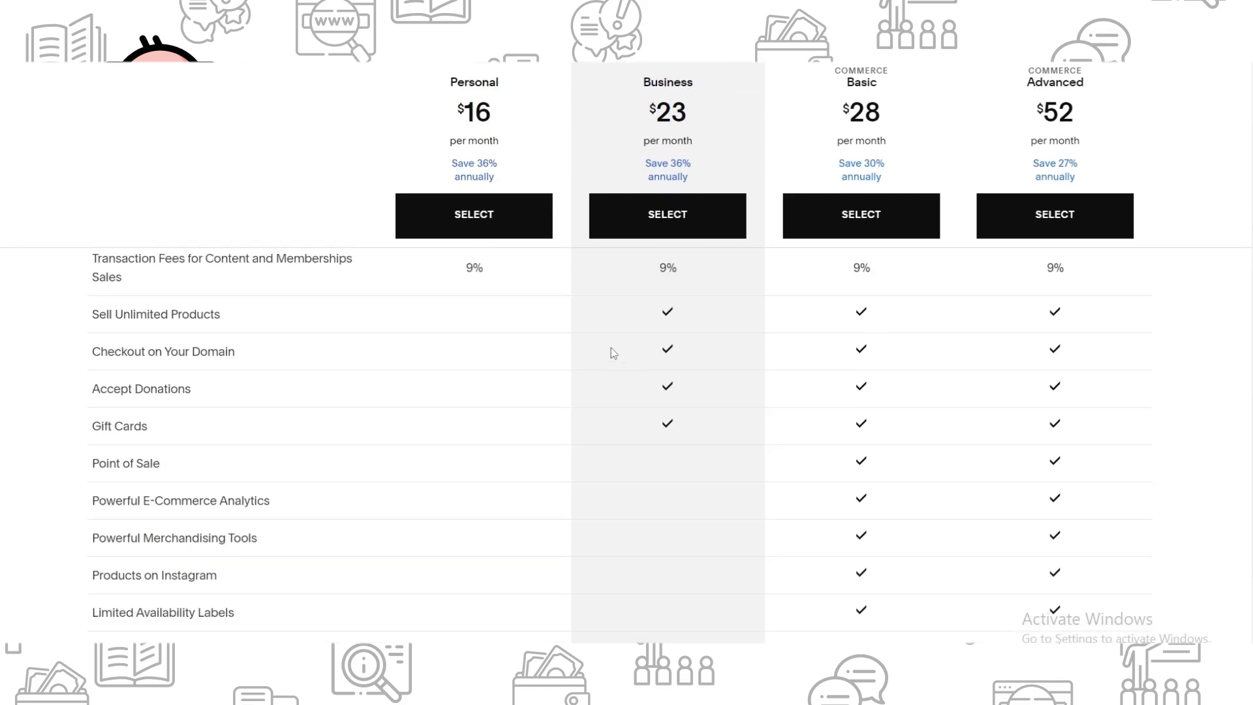
scroll(622, 356, up, 10)
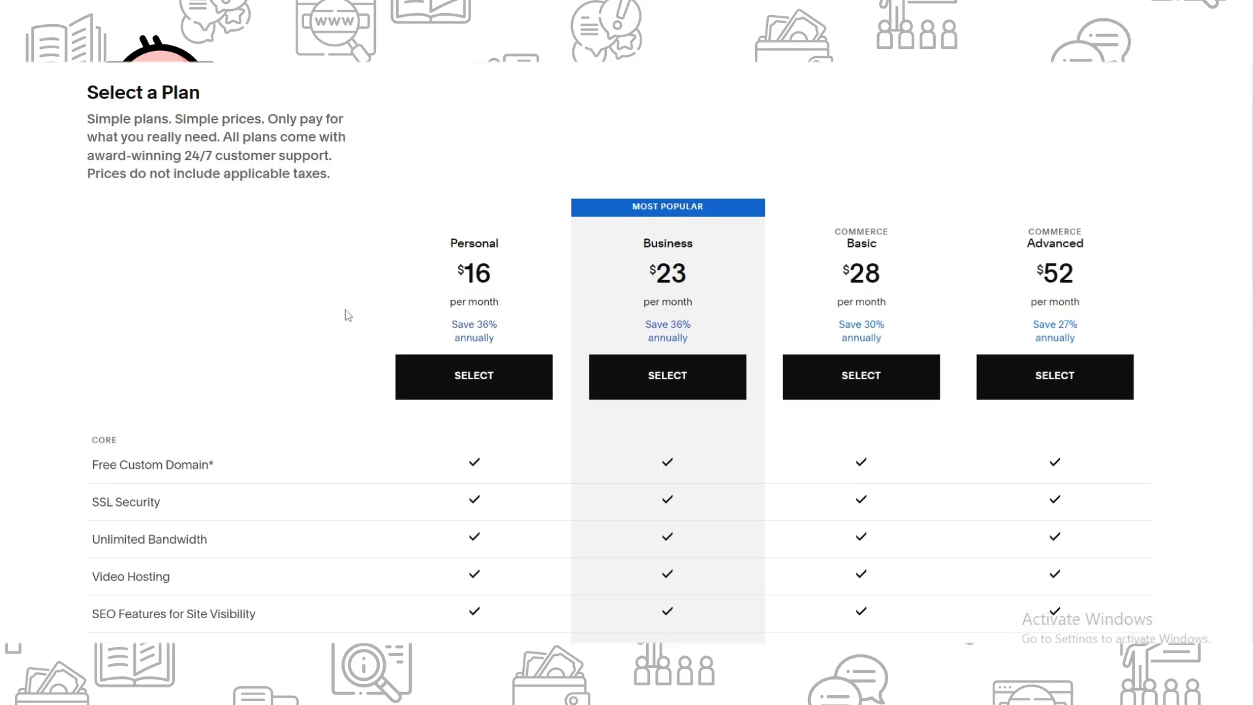